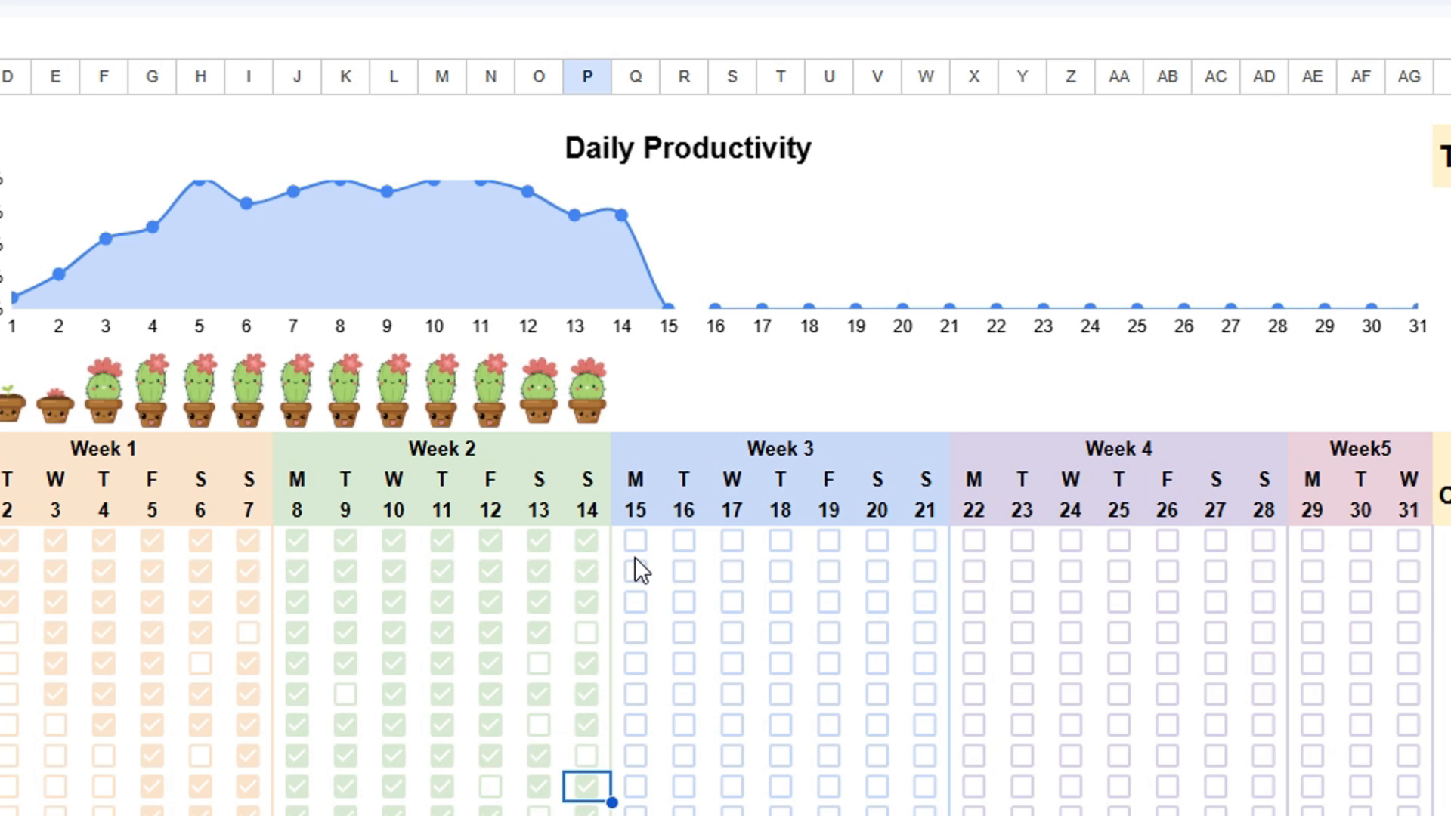
- Tick Habits 1, 2, 4, 5, 8 and 9 as done for day 15 of the habit tracker
{"action": "left_click", "coordinate": [636, 570]}
{"action": "left_click", "coordinate": [636, 632]}
{"action": "left_click", "coordinate": [636, 664]}
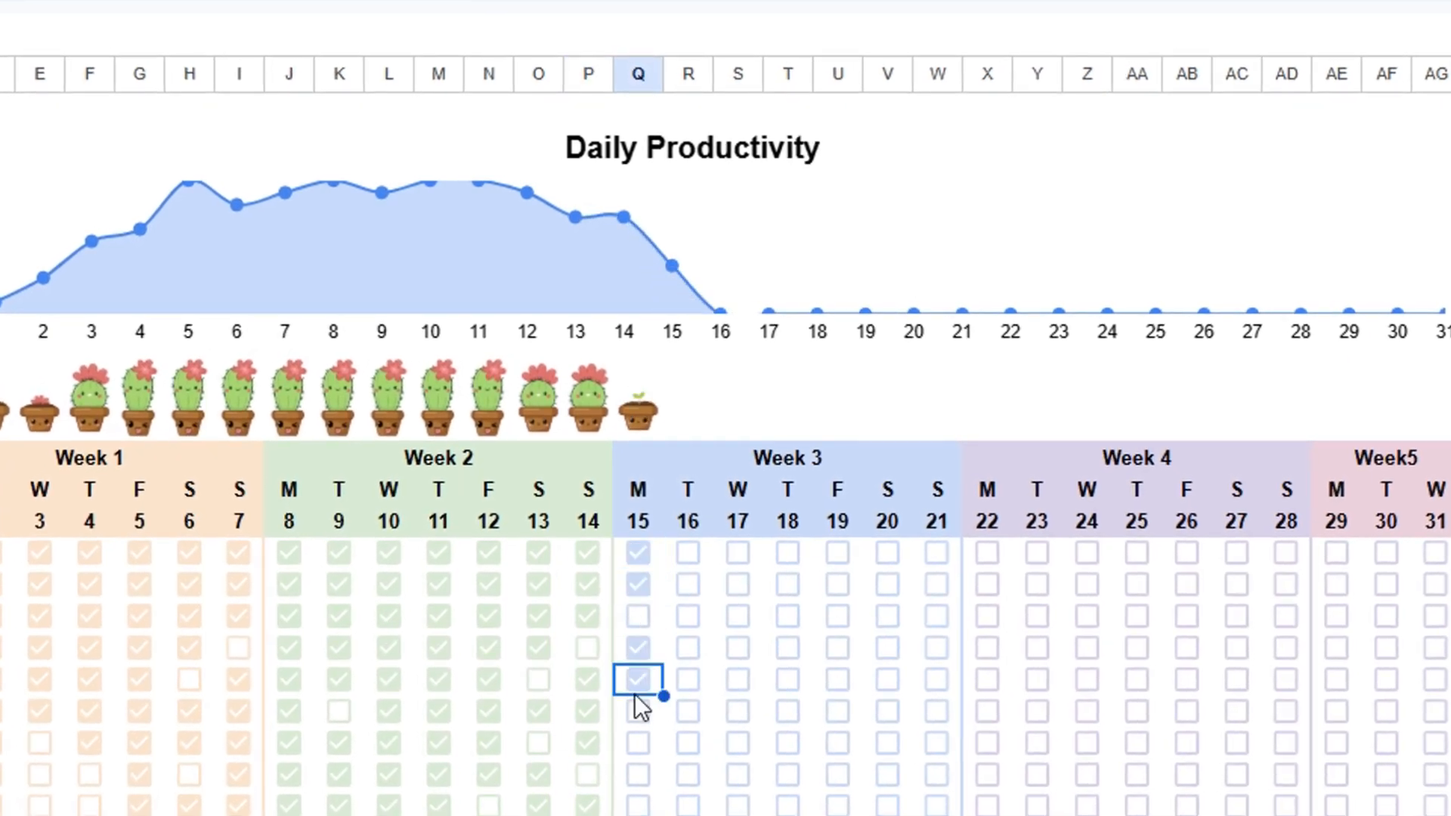
{"action": "left_click", "coordinate": [636, 723]}
{"action": "left_click", "coordinate": [638, 774]}
{"action": "left_click", "coordinate": [639, 805]}
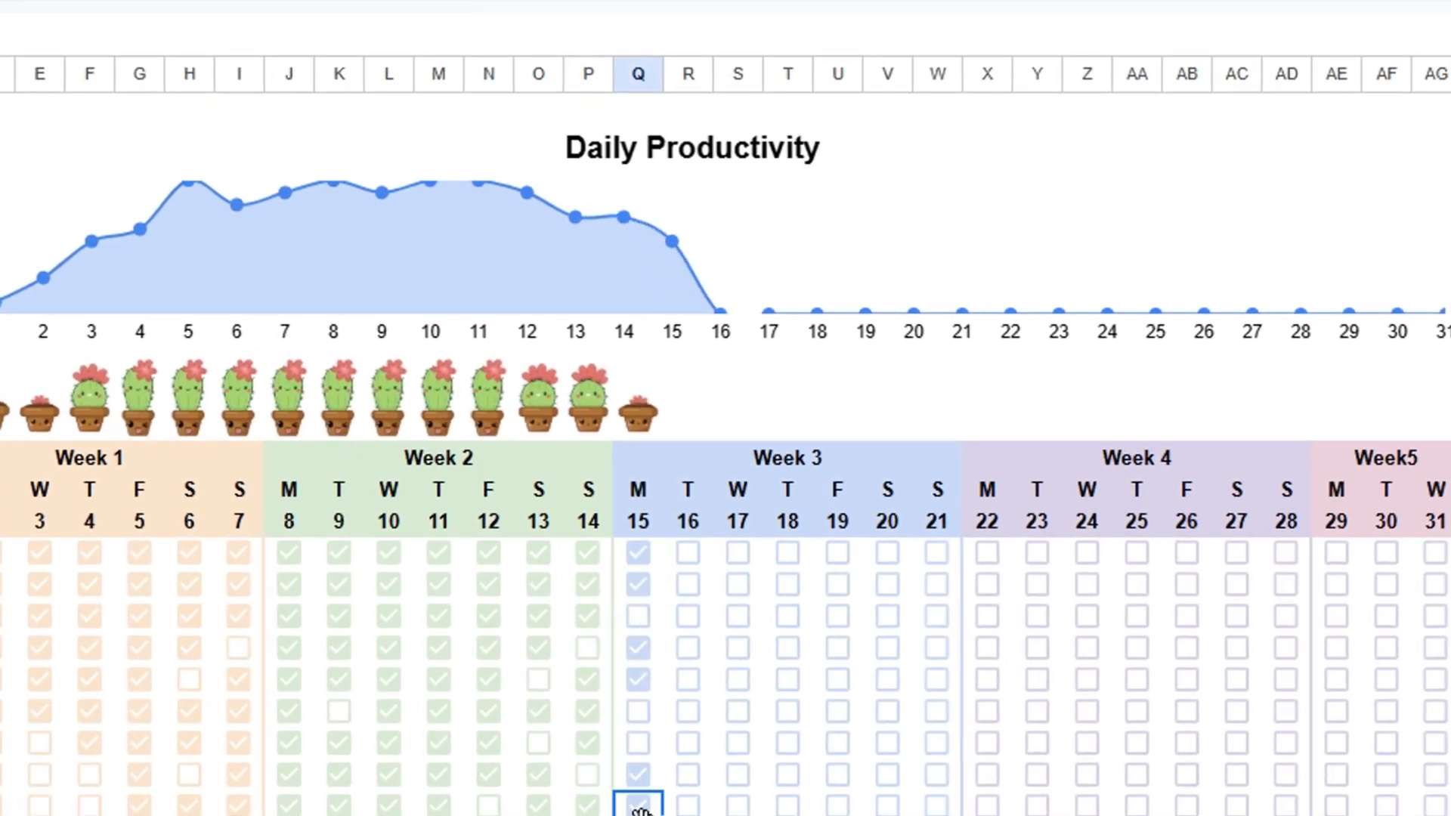
- Tick all eleven habits, Habit 1 through Habit 11, as done for day 16
{"action": "left_click", "coordinate": [694, 551]}
{"action": "left_click", "coordinate": [692, 584]}
{"action": "left_click", "coordinate": [691, 616]}
{"action": "left_click", "coordinate": [690, 648]}
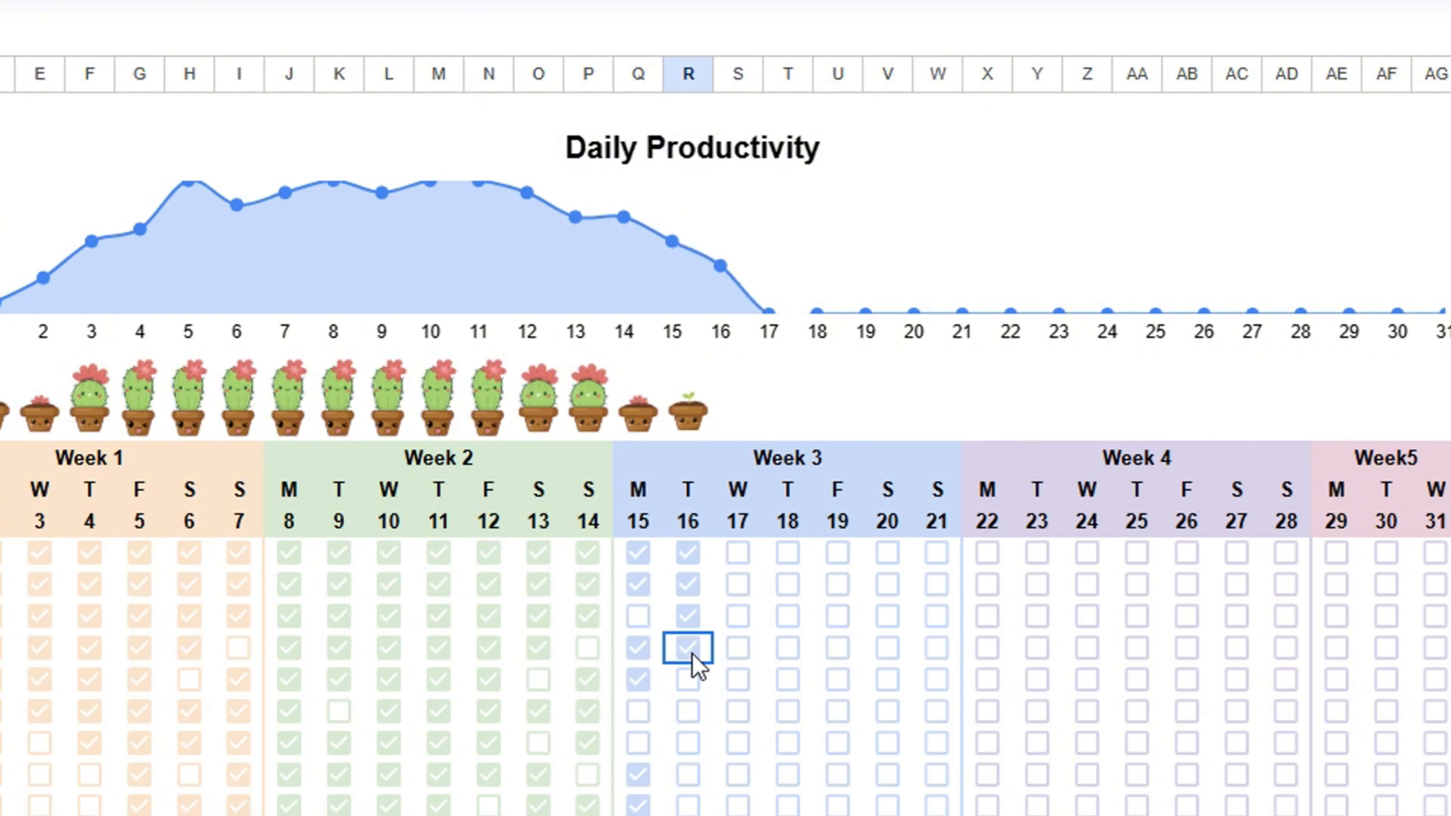
{"action": "left_click", "coordinate": [688, 679]}
{"action": "left_click", "coordinate": [689, 711]}
{"action": "left_click", "coordinate": [691, 743]}
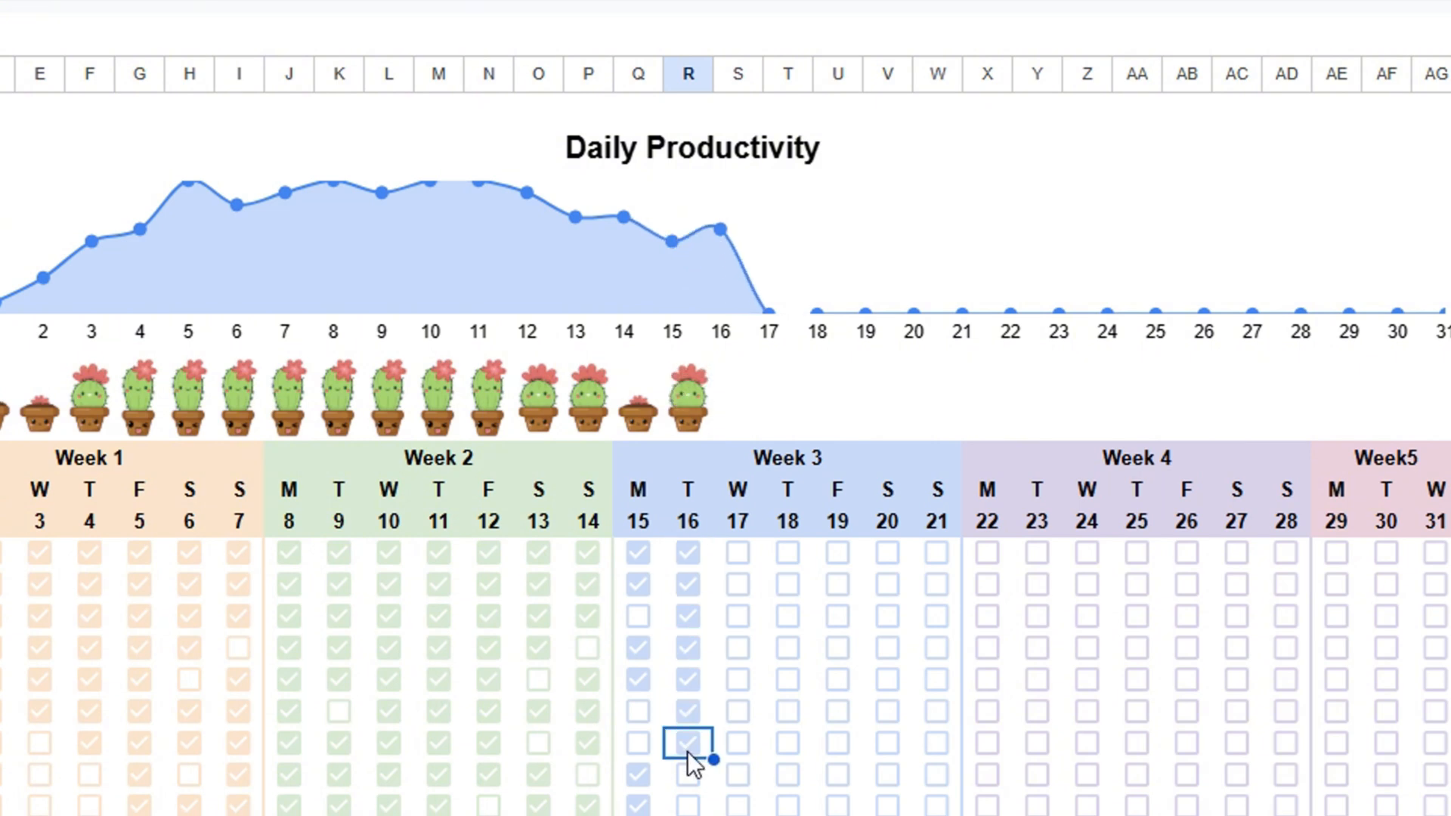
{"action": "left_click", "coordinate": [690, 774]}
{"action": "left_click", "coordinate": [690, 805]}
{"action": "left_click", "coordinate": [690, 815]}
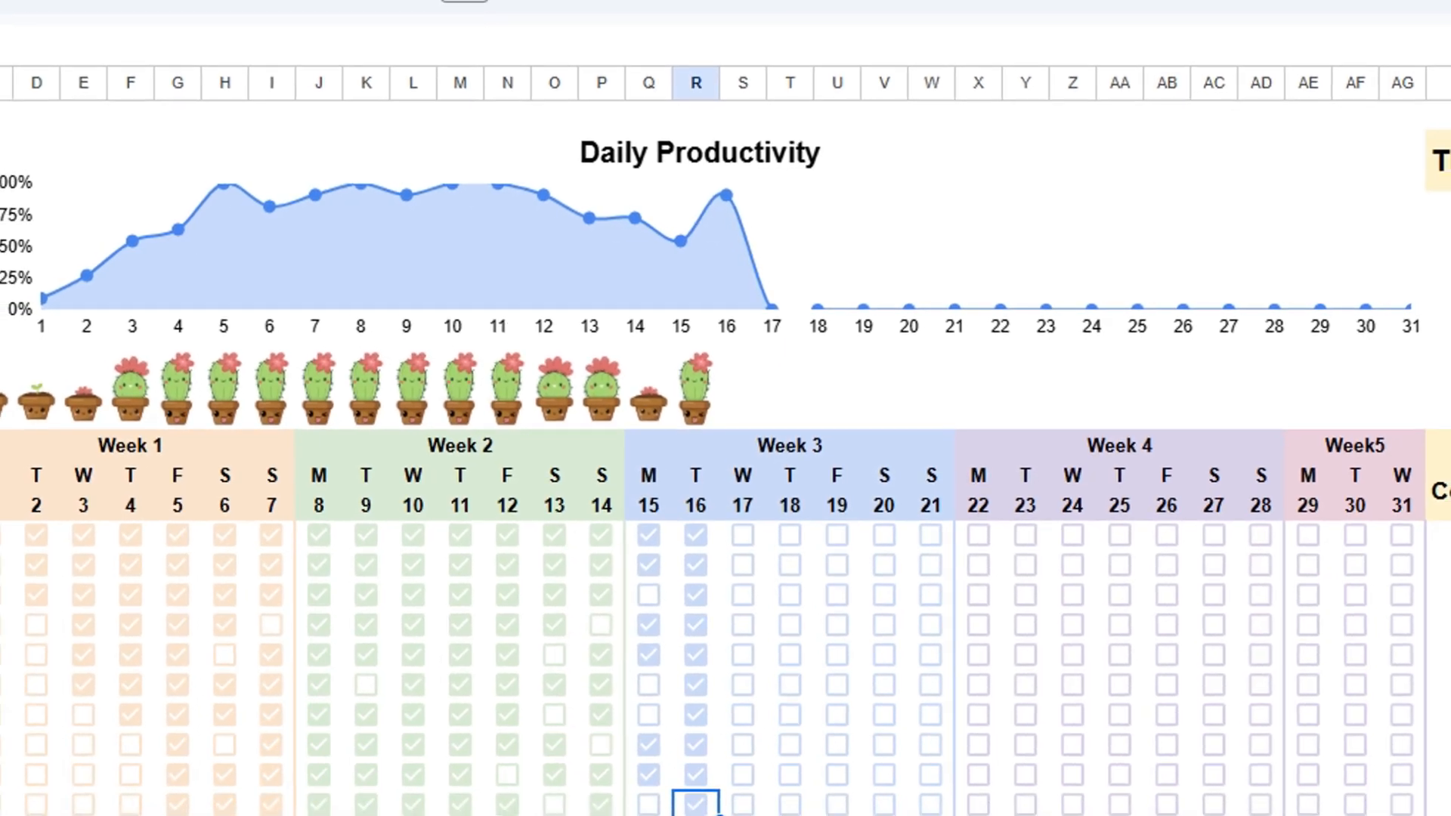
- Tick Habits 1, 2, 3 and 5 as done for day 17
{"action": "left_click", "coordinate": [742, 535]}
{"action": "left_click", "coordinate": [743, 566]}
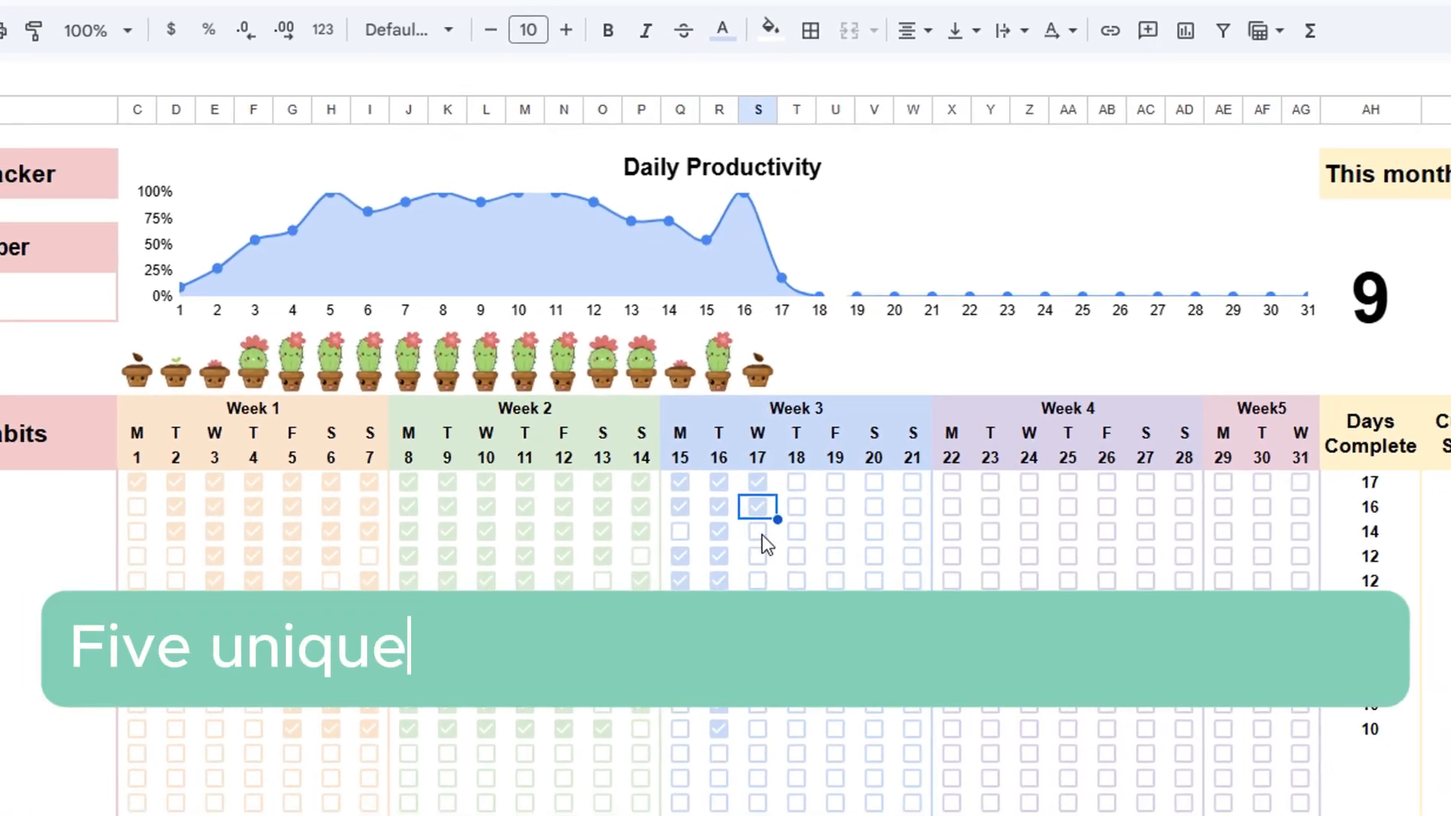
{"action": "left_click", "coordinate": [757, 531]}
{"action": "left_click", "coordinate": [757, 580]}
- Tick Habits 1, 2 and 5 as done for day 18
{"action": "left_click", "coordinate": [796, 482]}
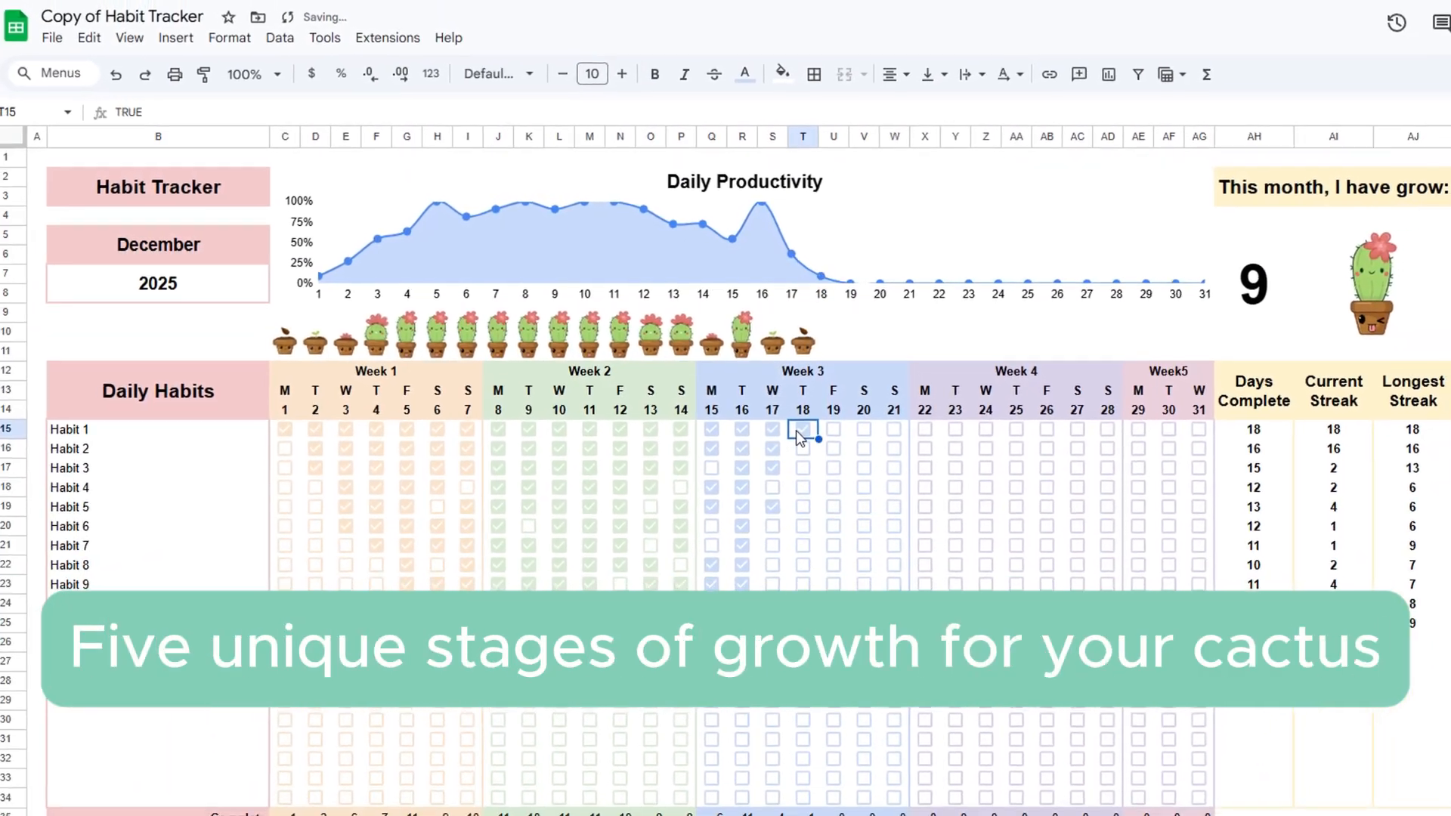
{"action": "left_click", "coordinate": [802, 449]}
{"action": "left_click", "coordinate": [798, 503]}
- Tick Habit 1 as done for days 19, 20 and 21
{"action": "left_click_drag", "start_coordinate": [831, 412], "coordinate": [828, 432]}
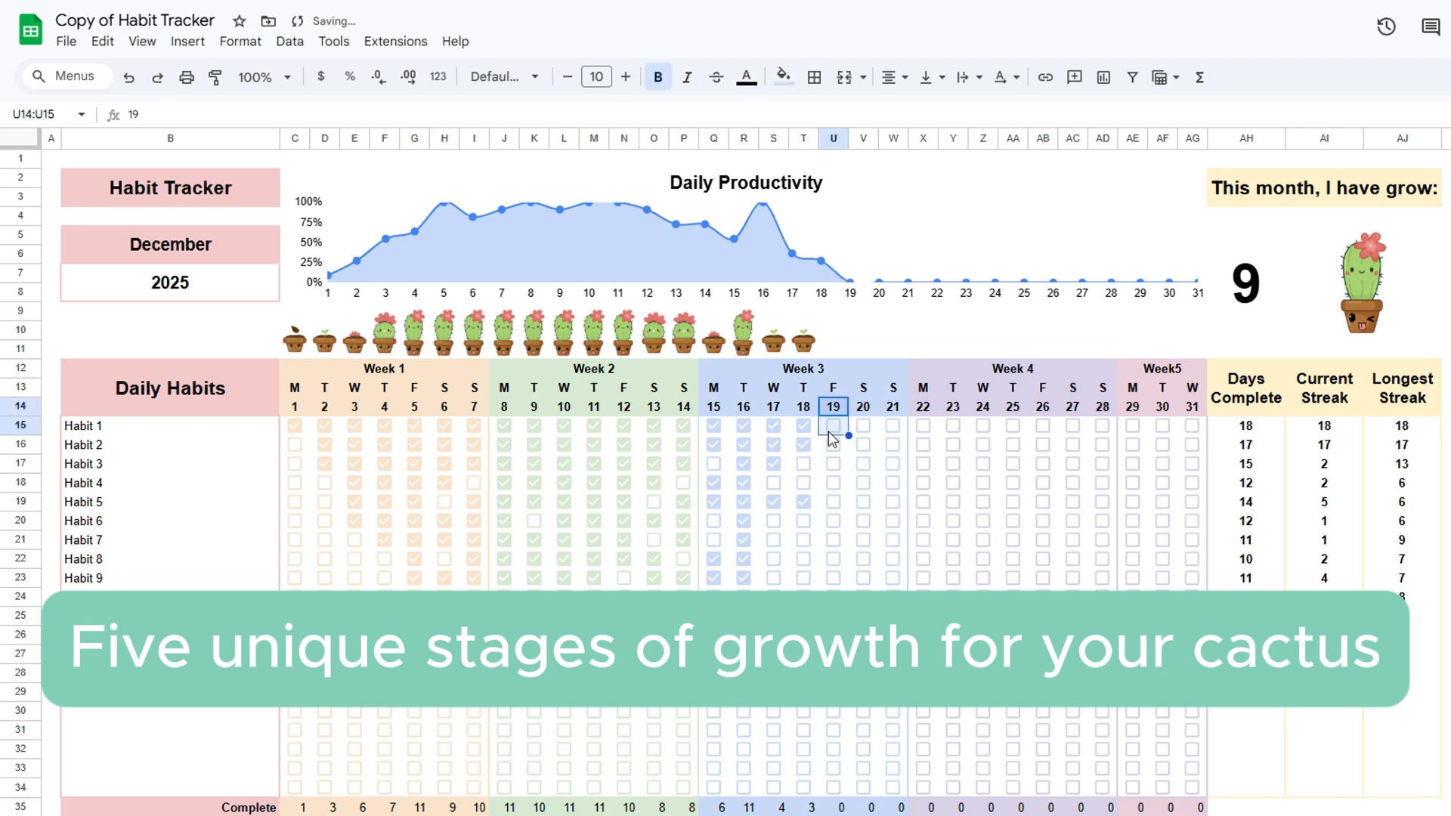
{"action": "left_click", "coordinate": [831, 425]}
{"action": "left_click", "coordinate": [852, 425]}
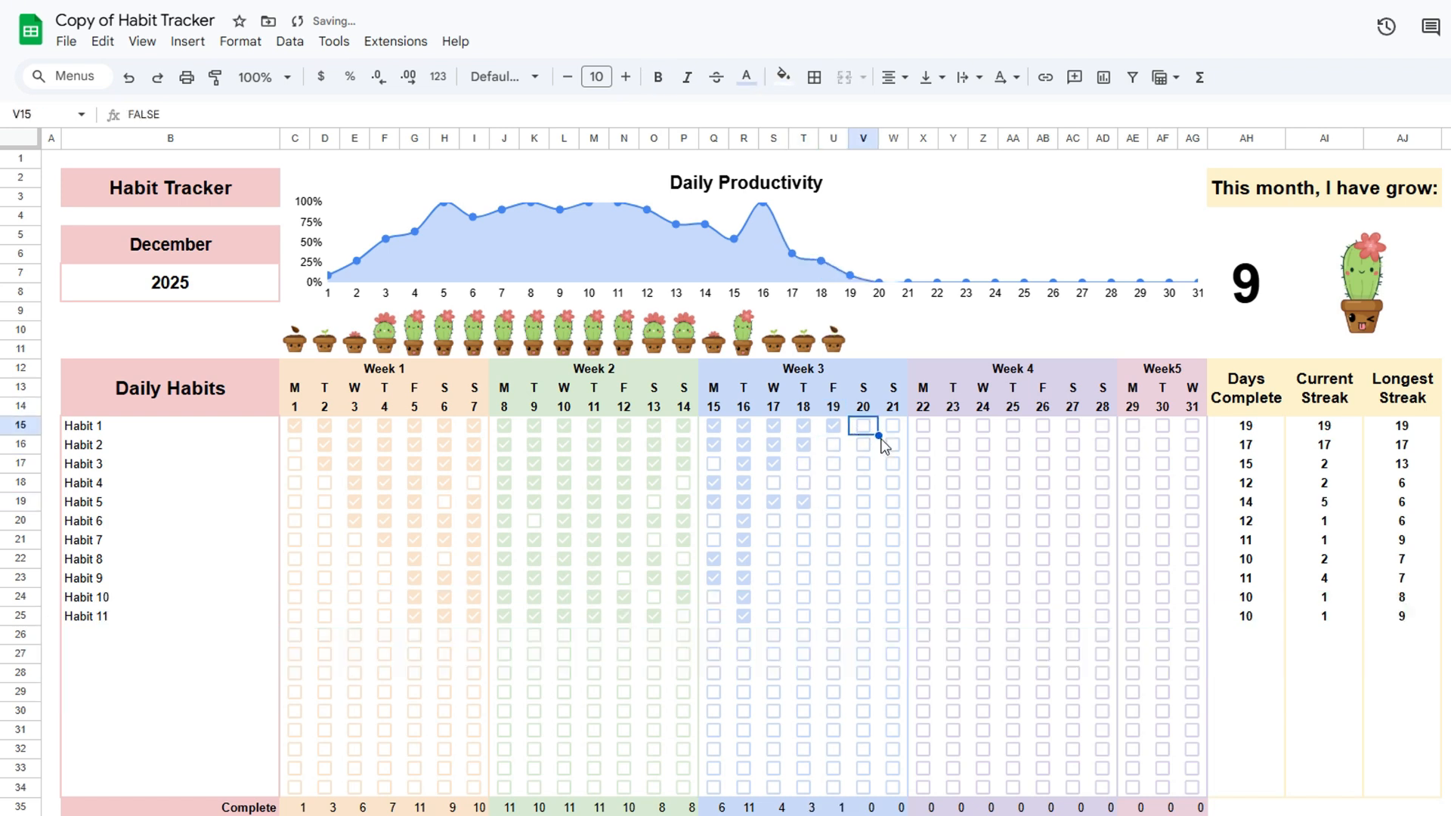
{"action": "left_click", "coordinate": [891, 426]}
{"action": "left_click", "coordinate": [864, 424]}
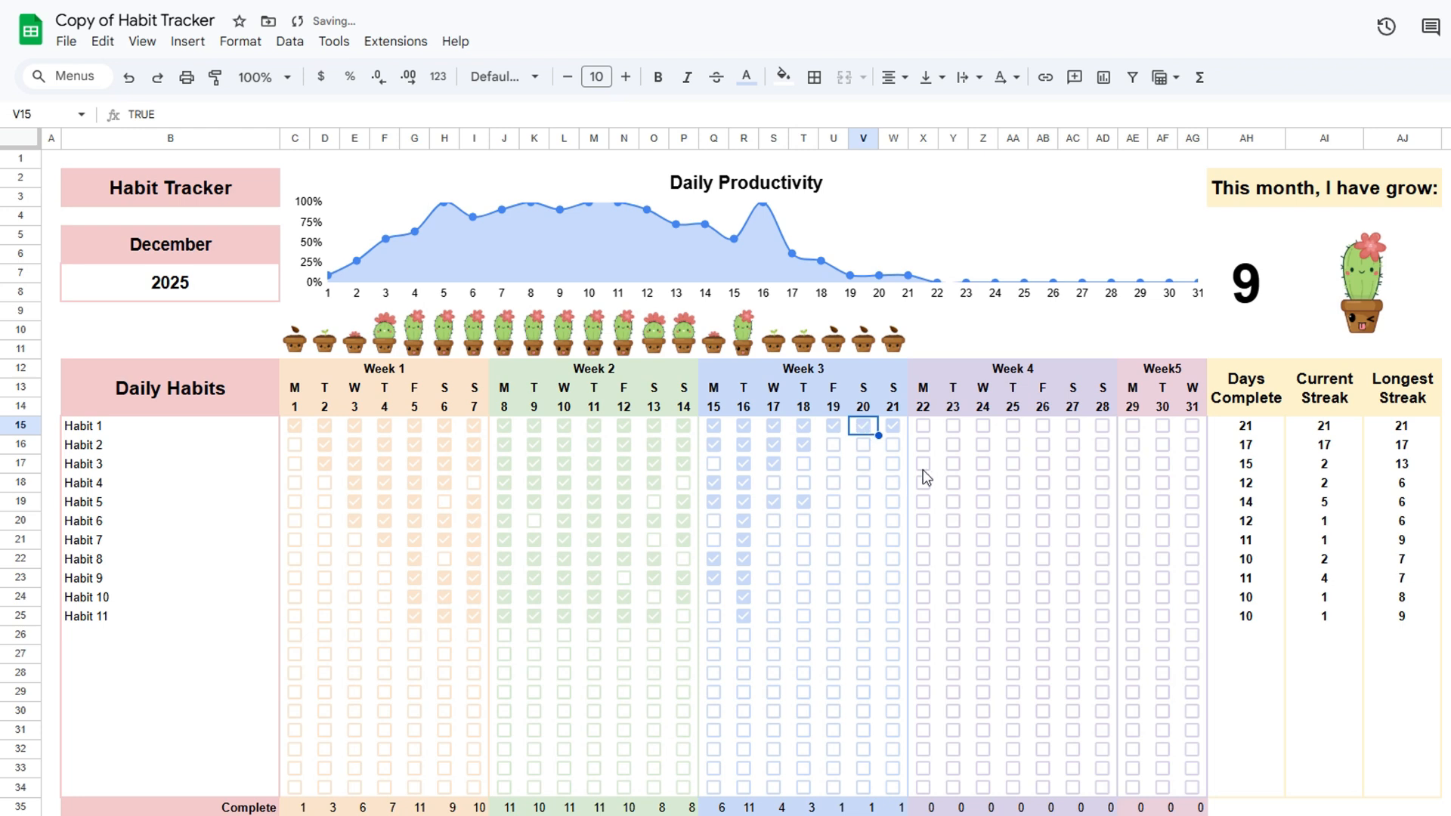
- Tick Habits 2, 5, 7, 8, 9 and 10 as done for day 21
{"action": "left_click", "coordinate": [892, 445]}
{"action": "left_click", "coordinate": [893, 488]}
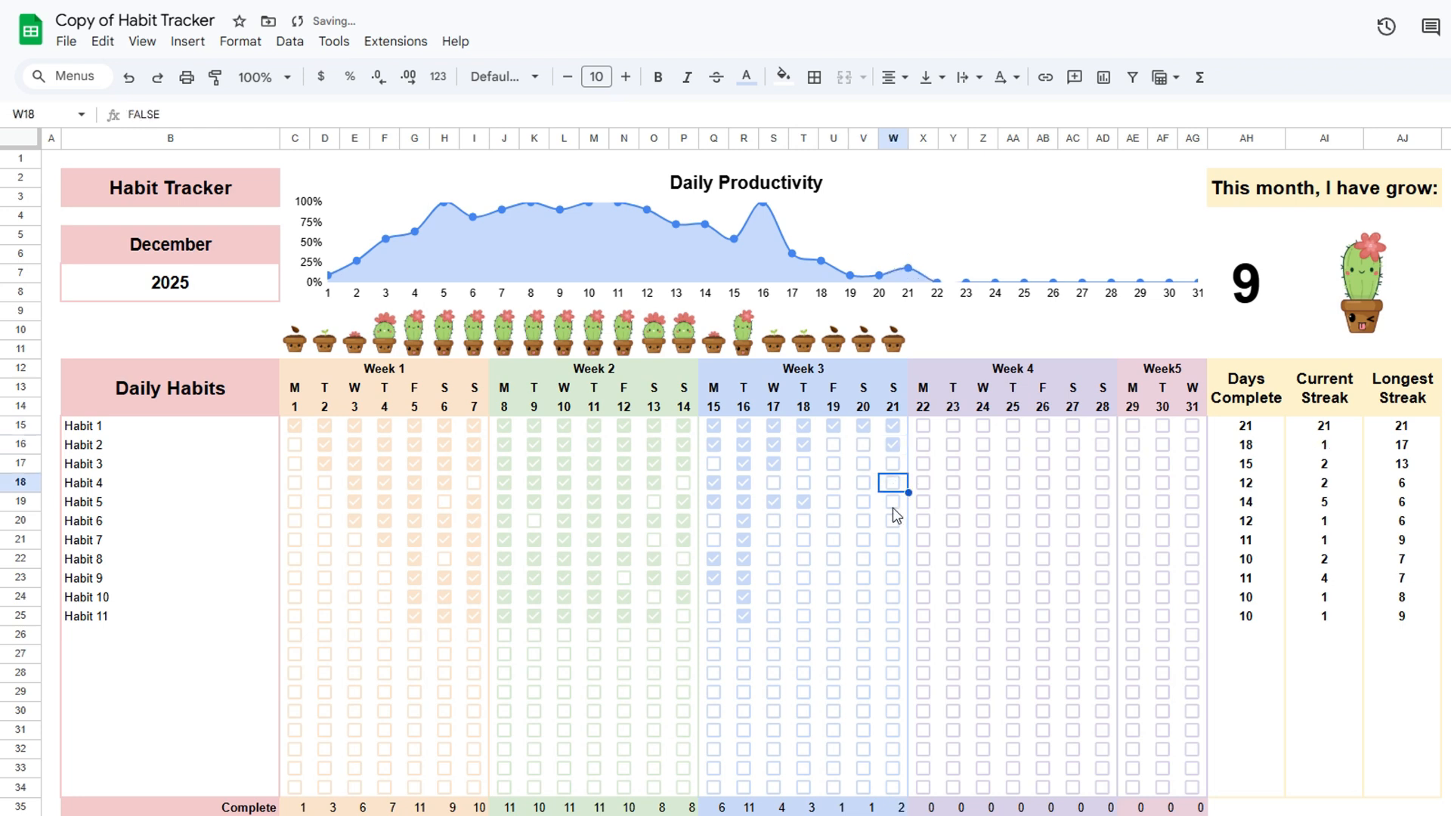
{"action": "left_click", "coordinate": [892, 503]}
{"action": "left_click", "coordinate": [893, 540]}
{"action": "left_click", "coordinate": [893, 559]}
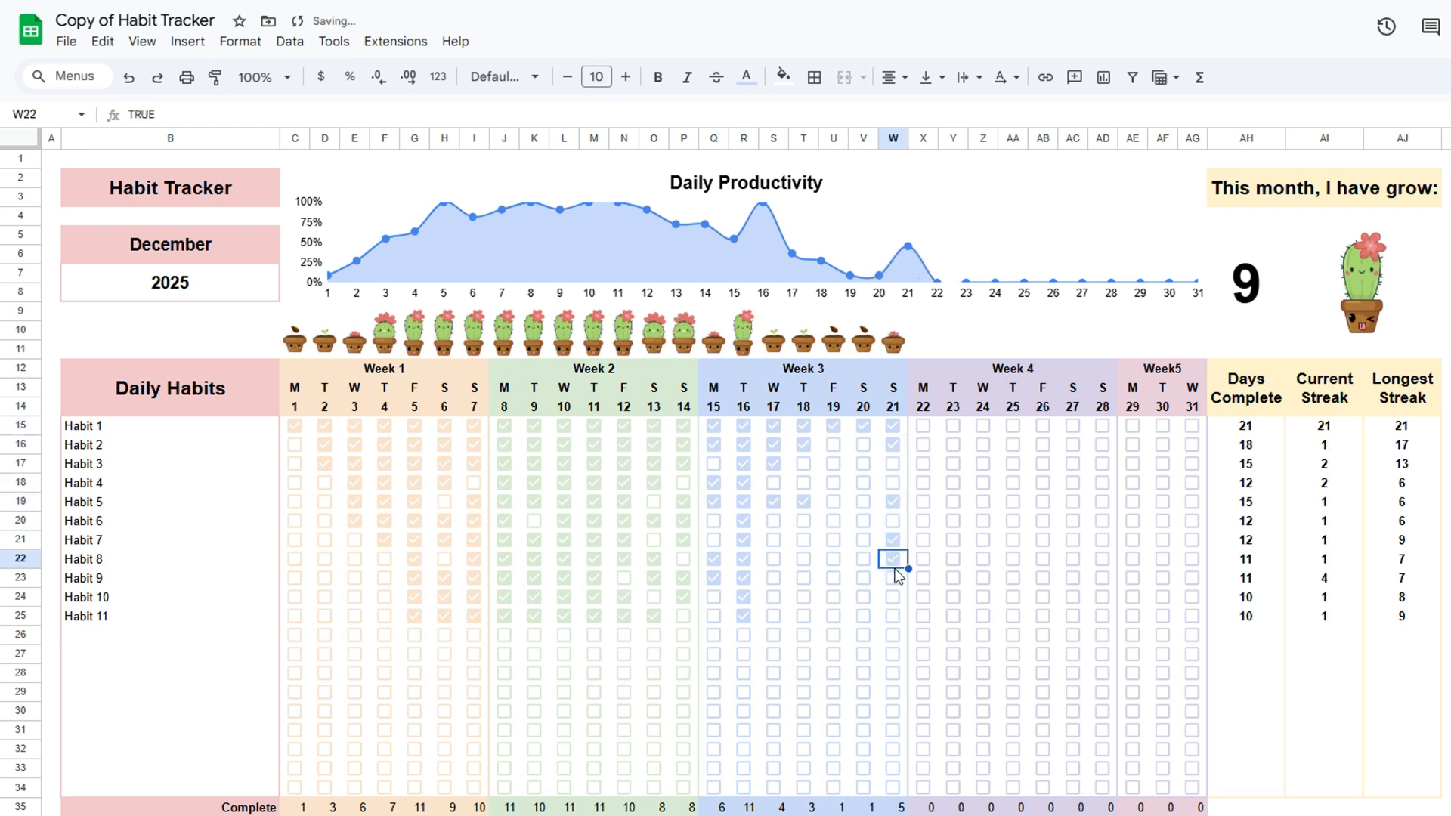
{"action": "left_click", "coordinate": [896, 579]}
{"action": "left_click", "coordinate": [893, 597]}
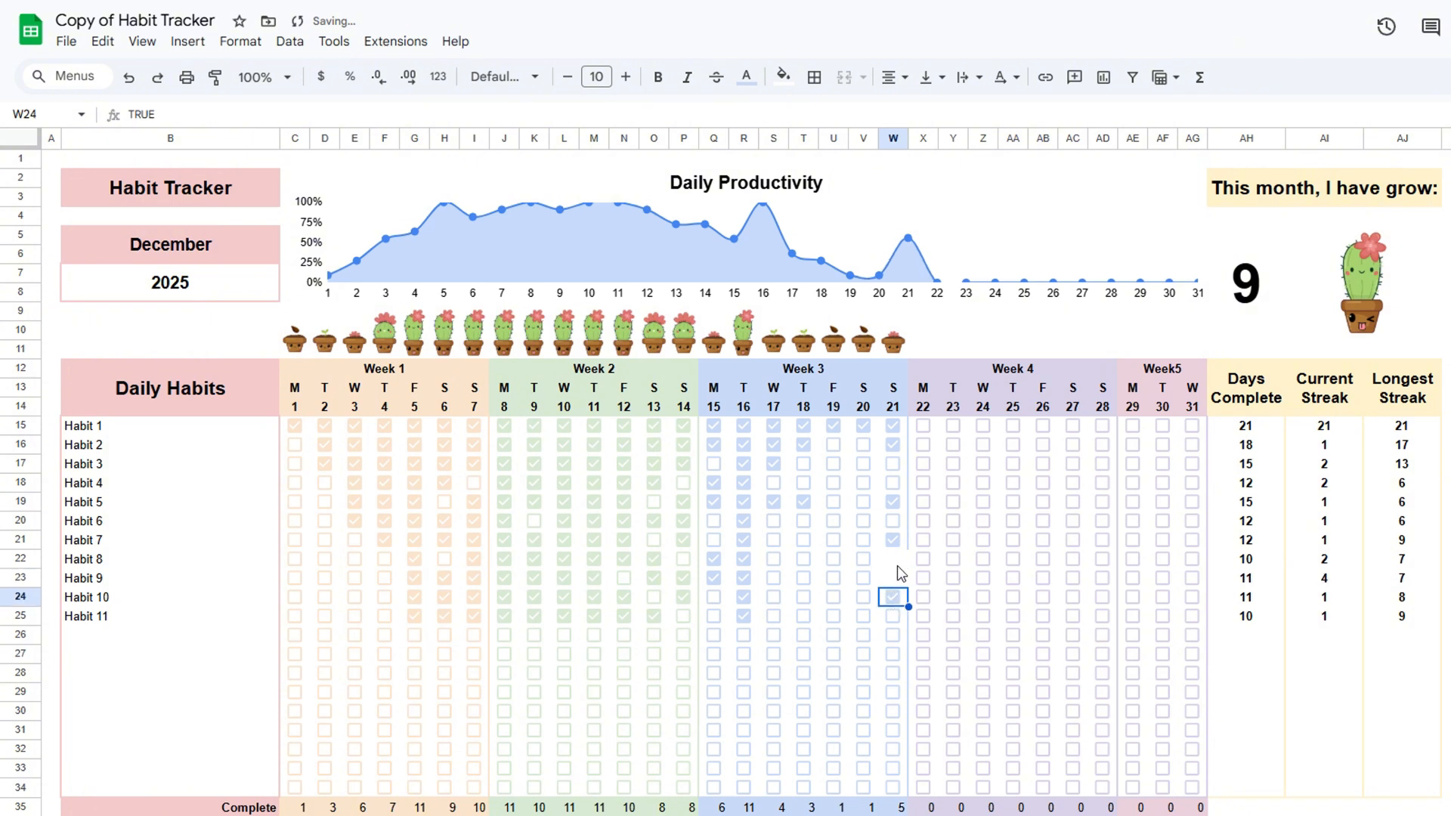
{"action": "left_click", "coordinate": [896, 559]}
{"action": "left_click", "coordinate": [894, 579]}
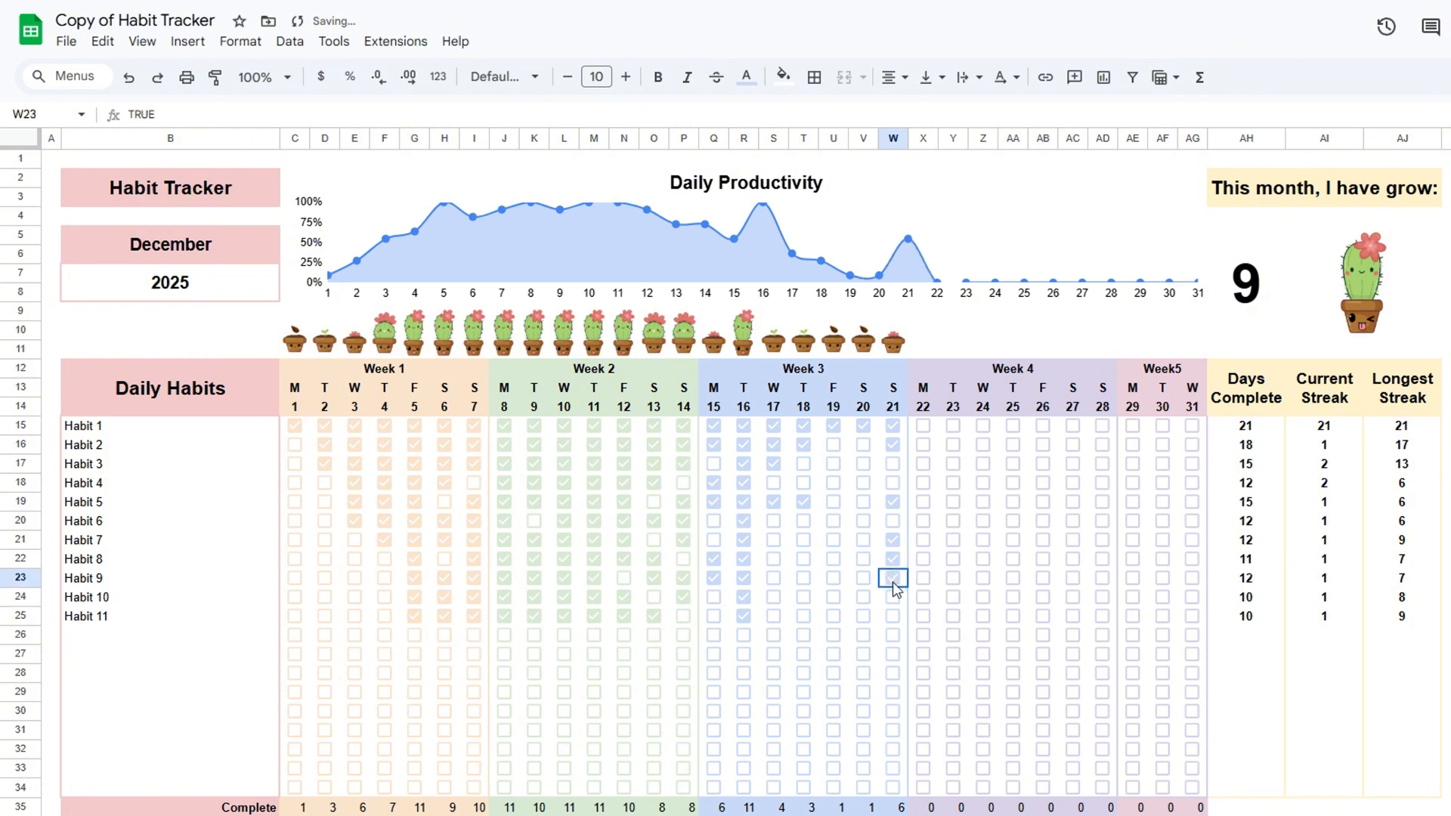
{"action": "left_click", "coordinate": [892, 598]}
- Tick Habits 1, 2 and 4 as done for day 22 in Week 4
{"action": "left_click", "coordinate": [925, 427]}
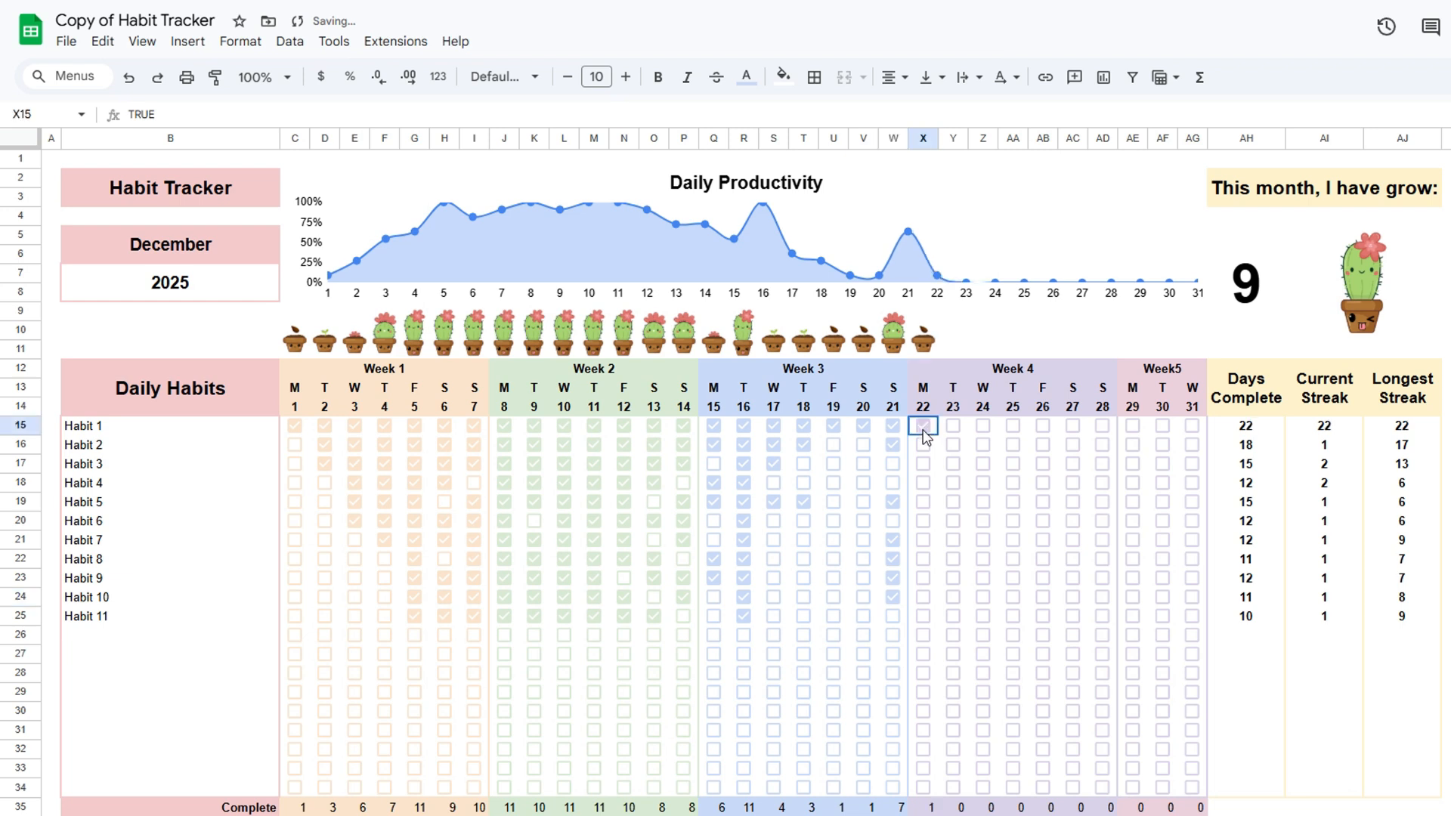
{"action": "left_click", "coordinate": [923, 446]}
{"action": "left_click", "coordinate": [923, 484]}
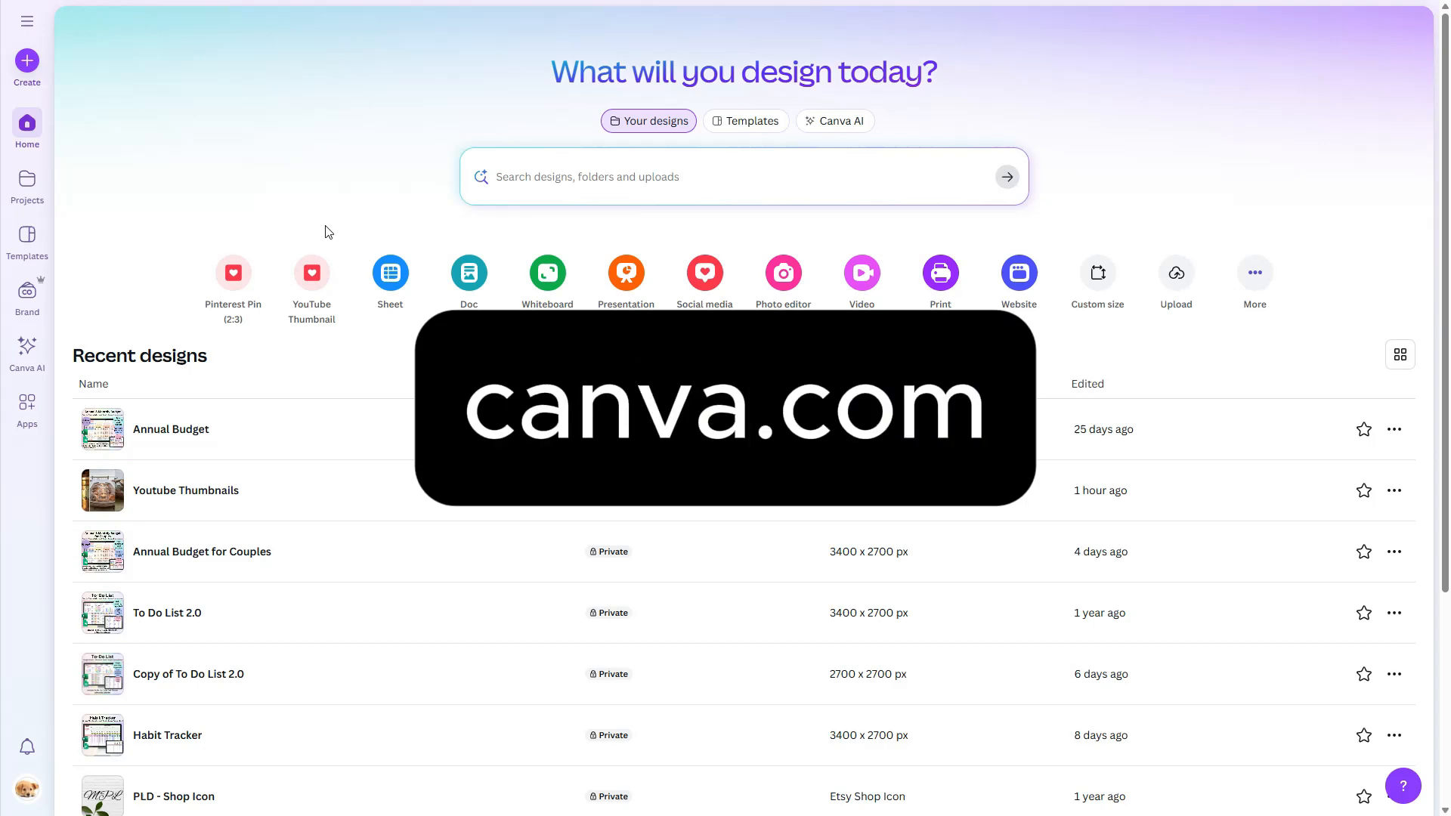
- Switch to Canva and create a new blank Instagram Story design from the social media formats
{"action": "left_click", "coordinate": [27, 68]}
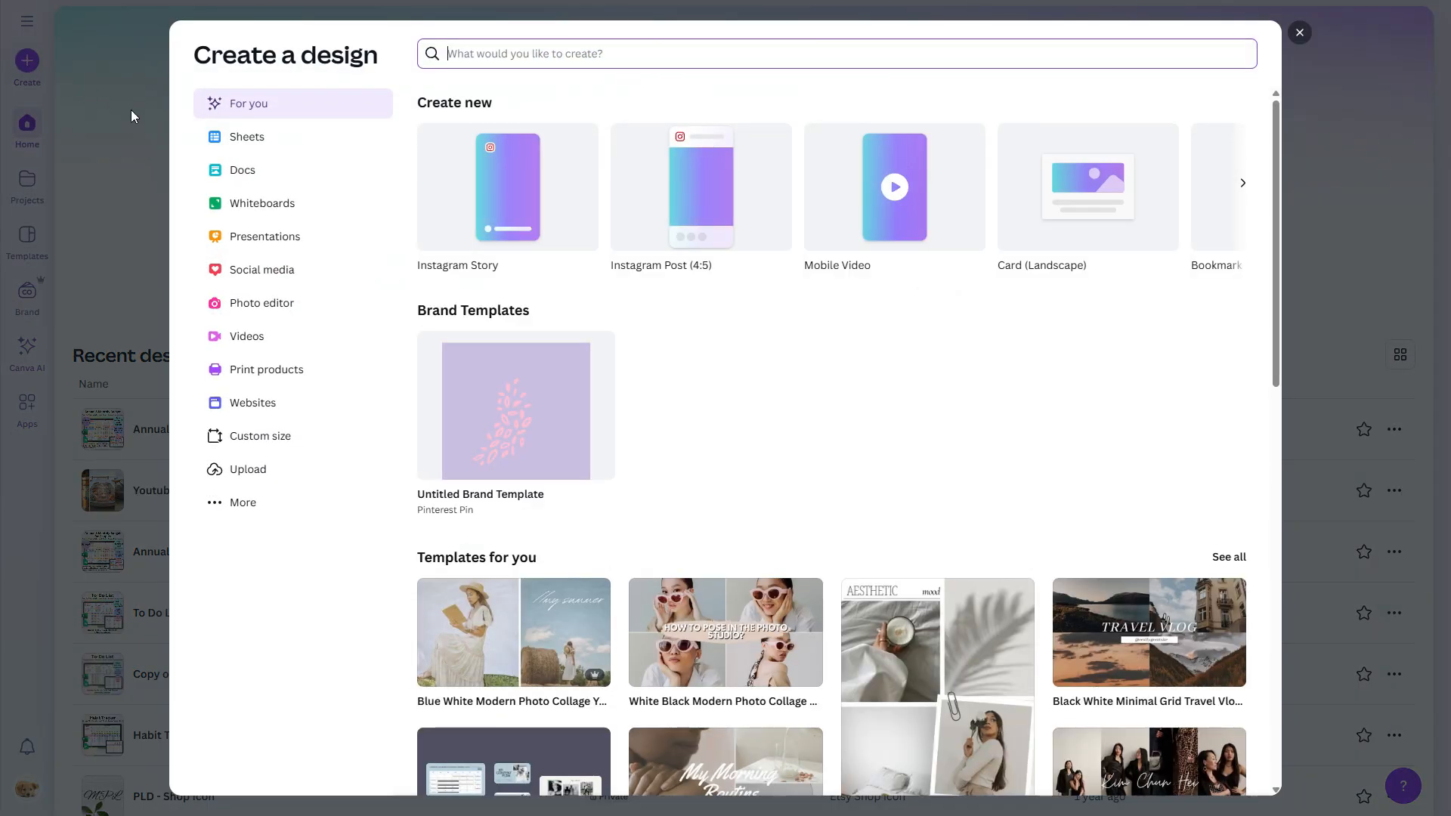
{"action": "left_click", "coordinate": [235, 282]}
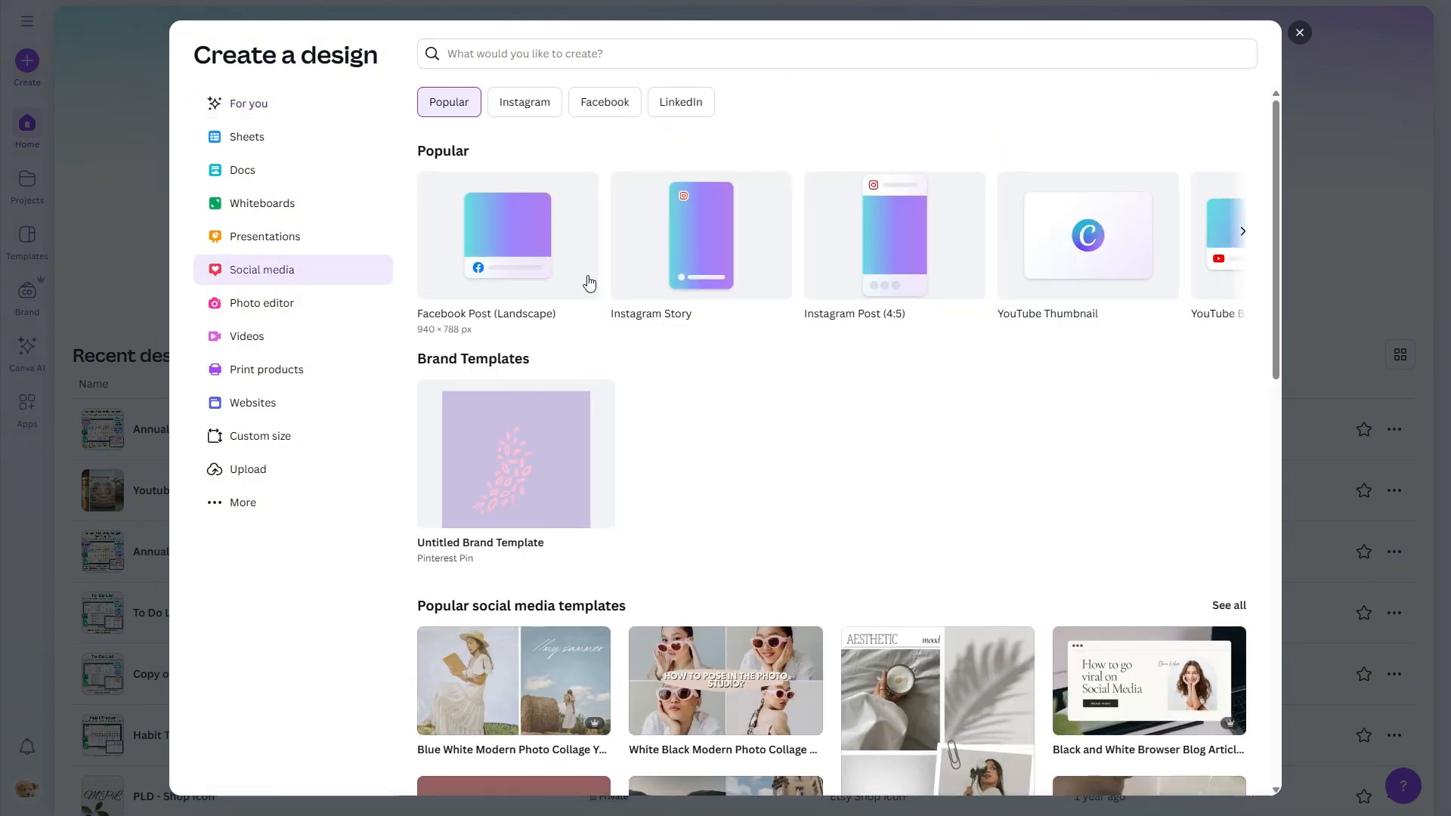
{"action": "left_click", "coordinate": [720, 270]}
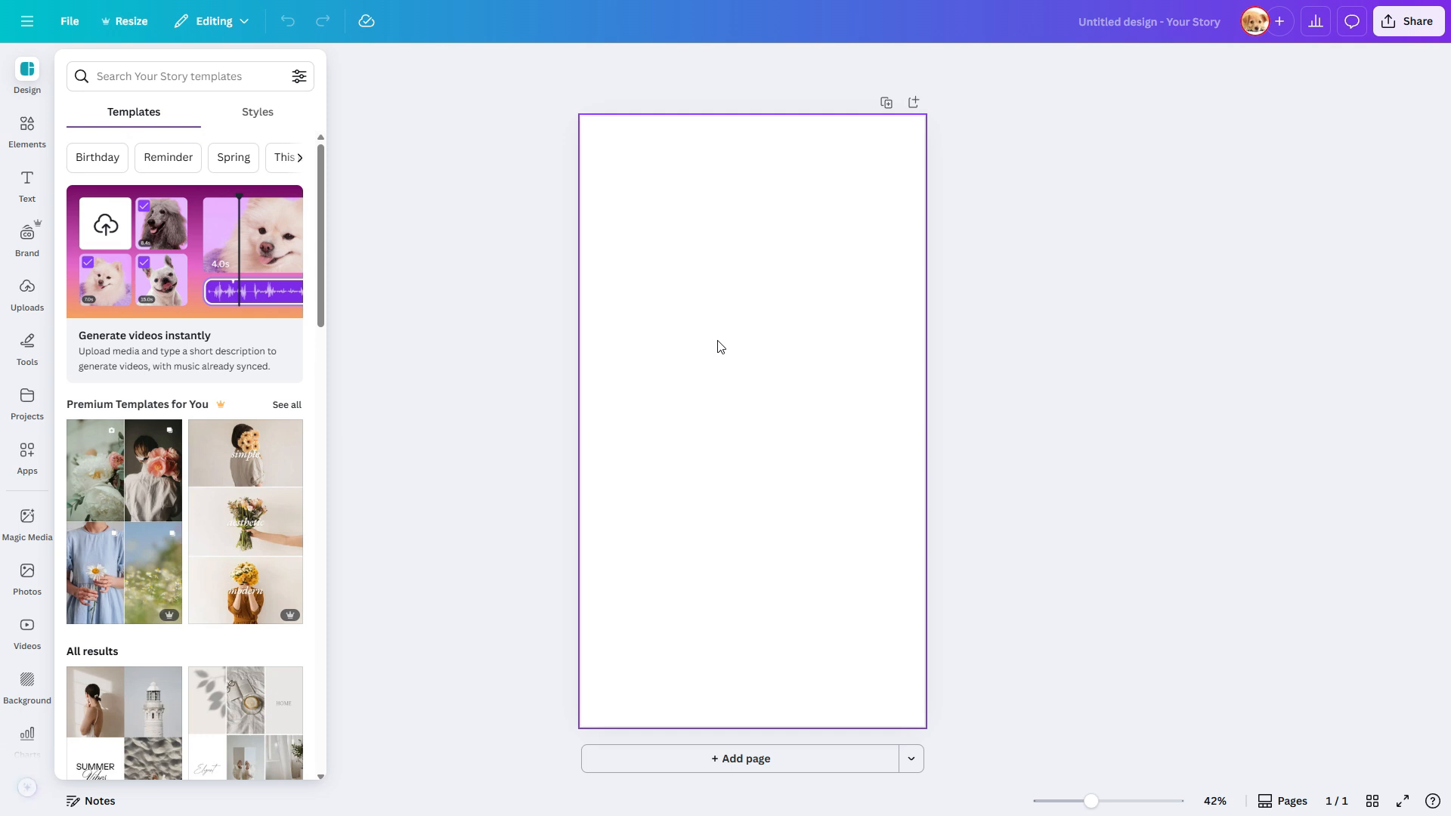
- Search the design elements for "cute cactus"
{"action": "left_click", "coordinate": [28, 142]}
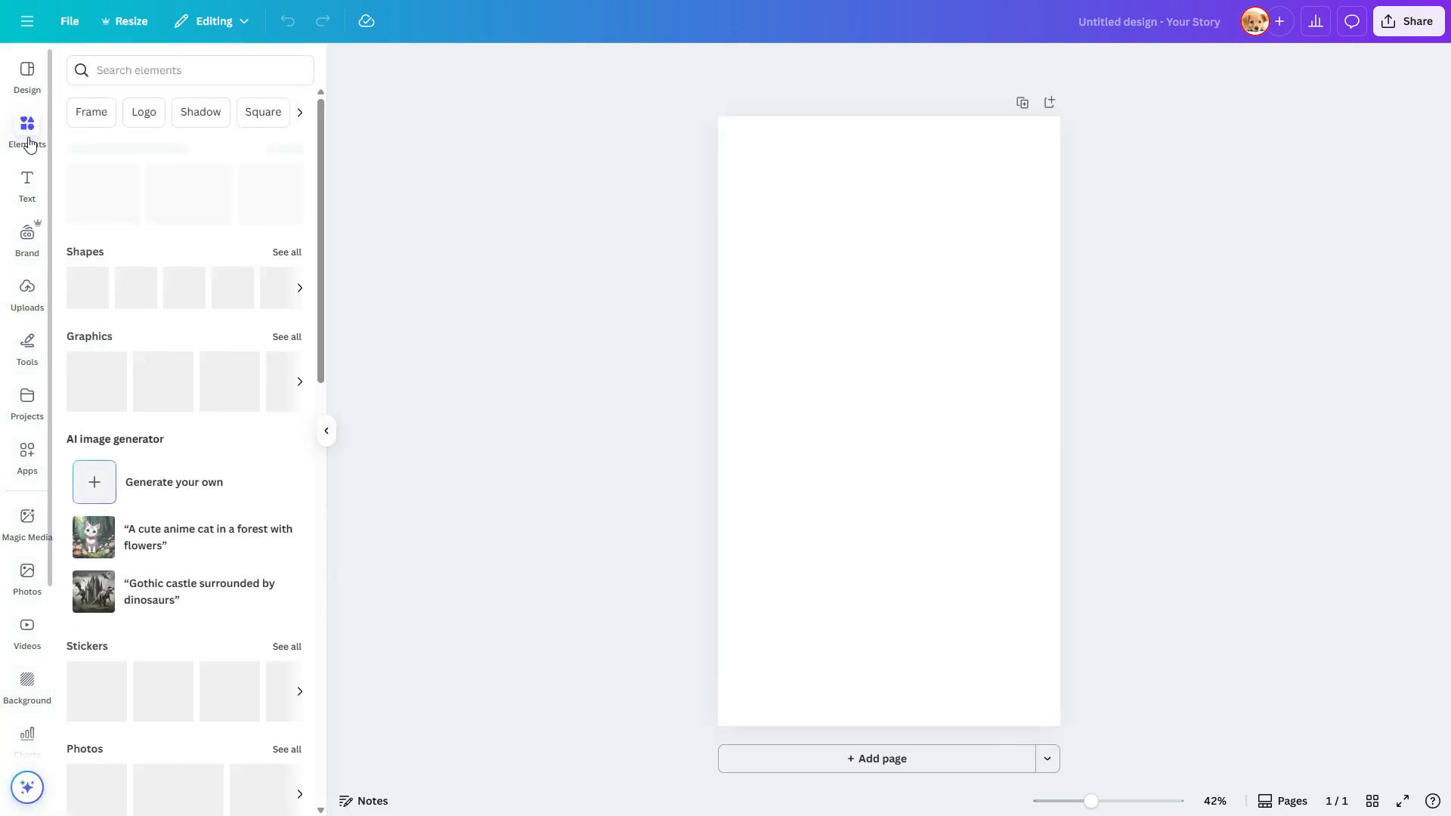
{"action": "left_click", "coordinate": [128, 76]}
{"action": "type", "text": "c"}
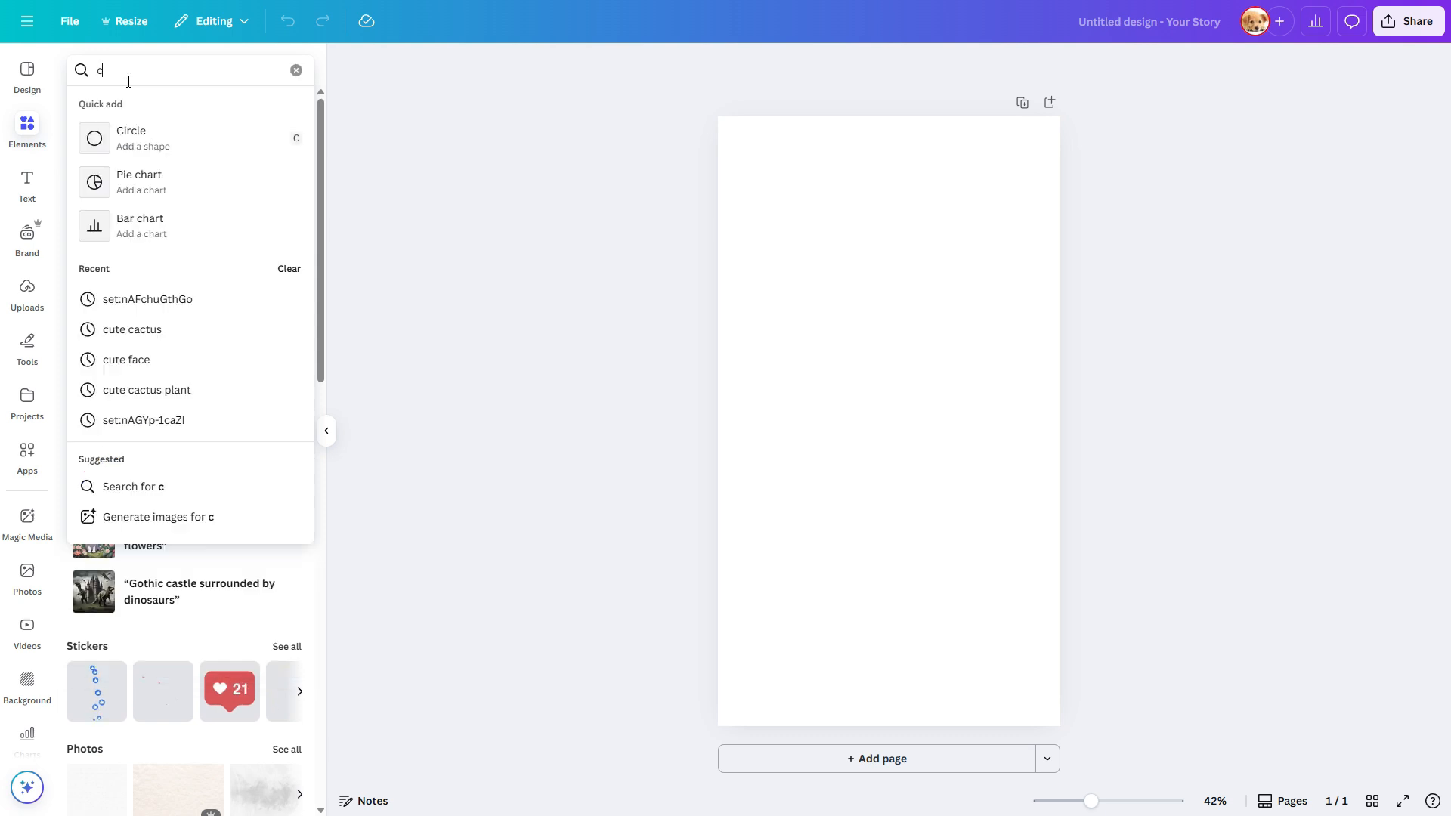
{"action": "type", "text": "ute cacs"}
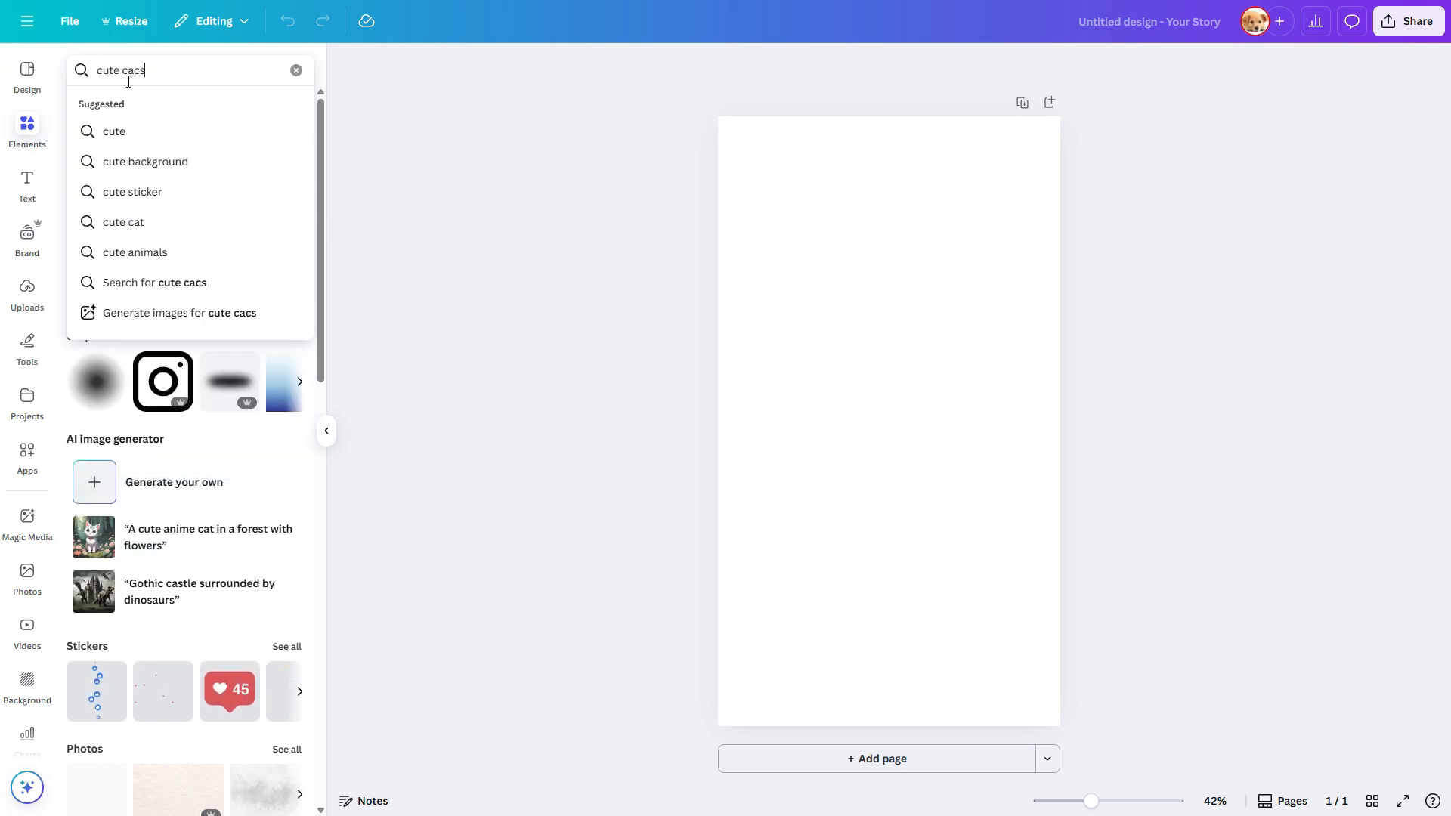
{"action": "key", "text": "BackSpace"}
{"action": "type", "text": "tus"}
{"action": "key", "text": "Return"}
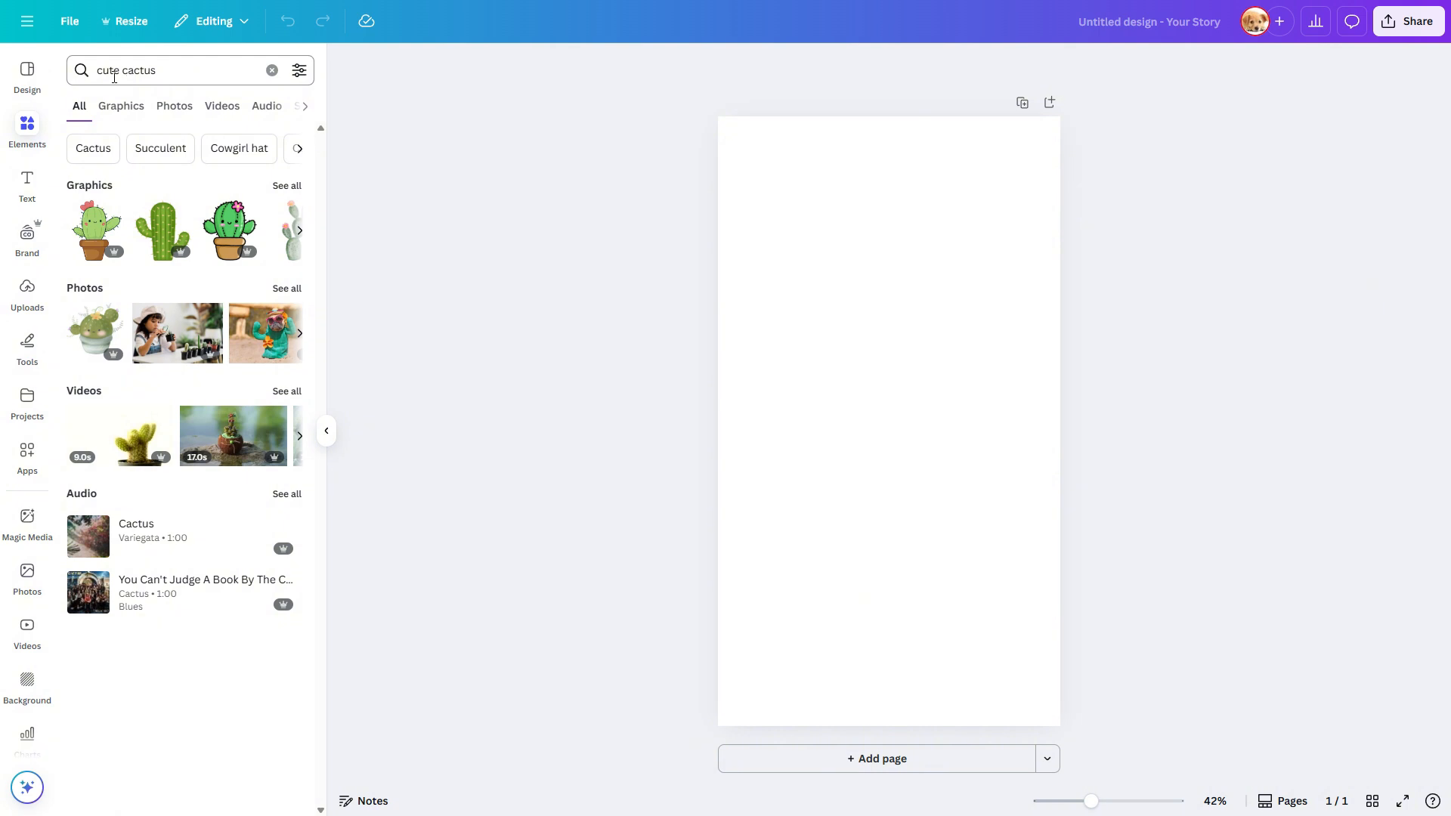
- Show all graphics results and open the collection containing the "Cartoon cactus in pot" graphic
{"action": "left_click", "coordinate": [292, 188]}
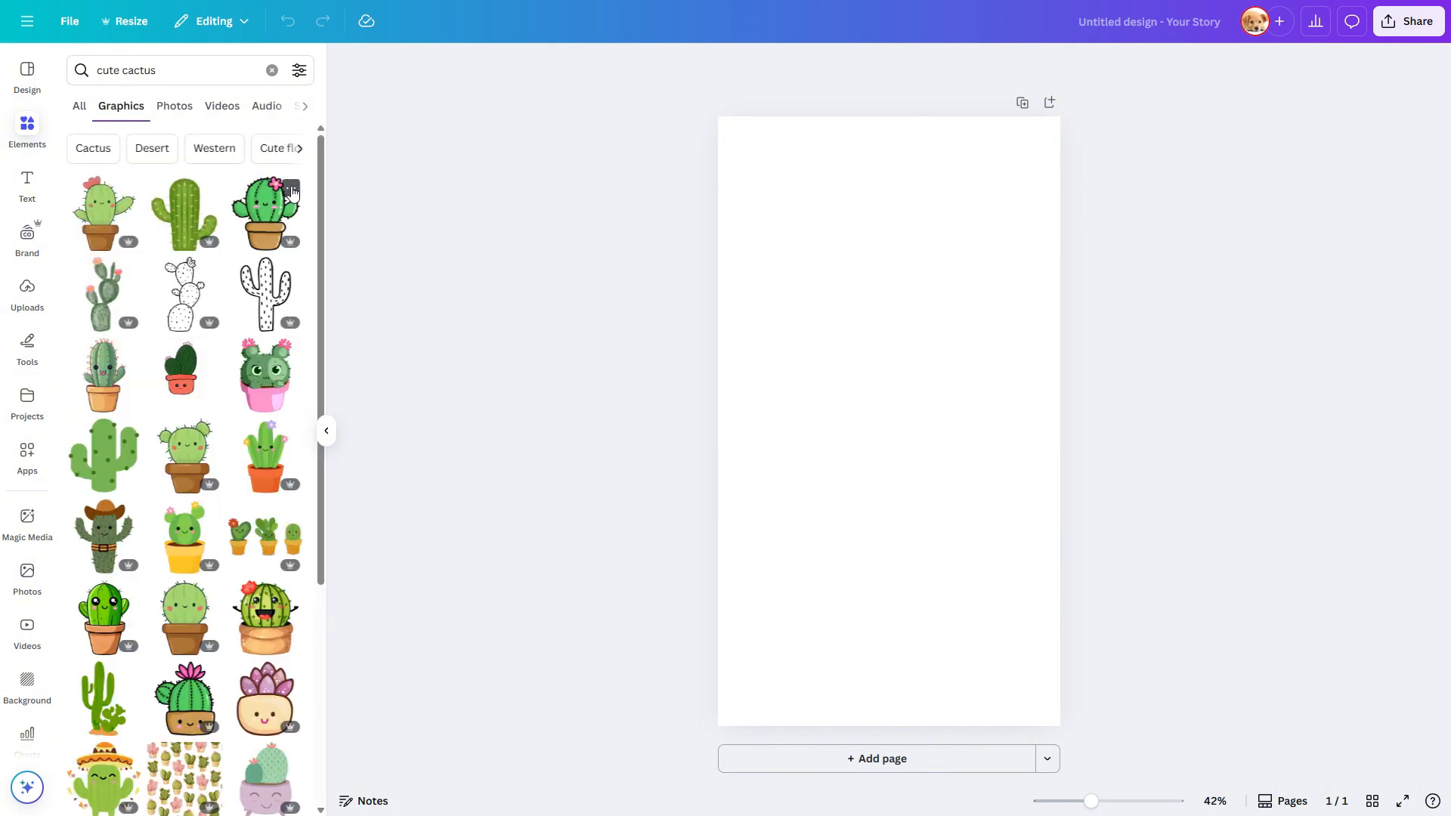
{"action": "left_click", "coordinate": [129, 189]}
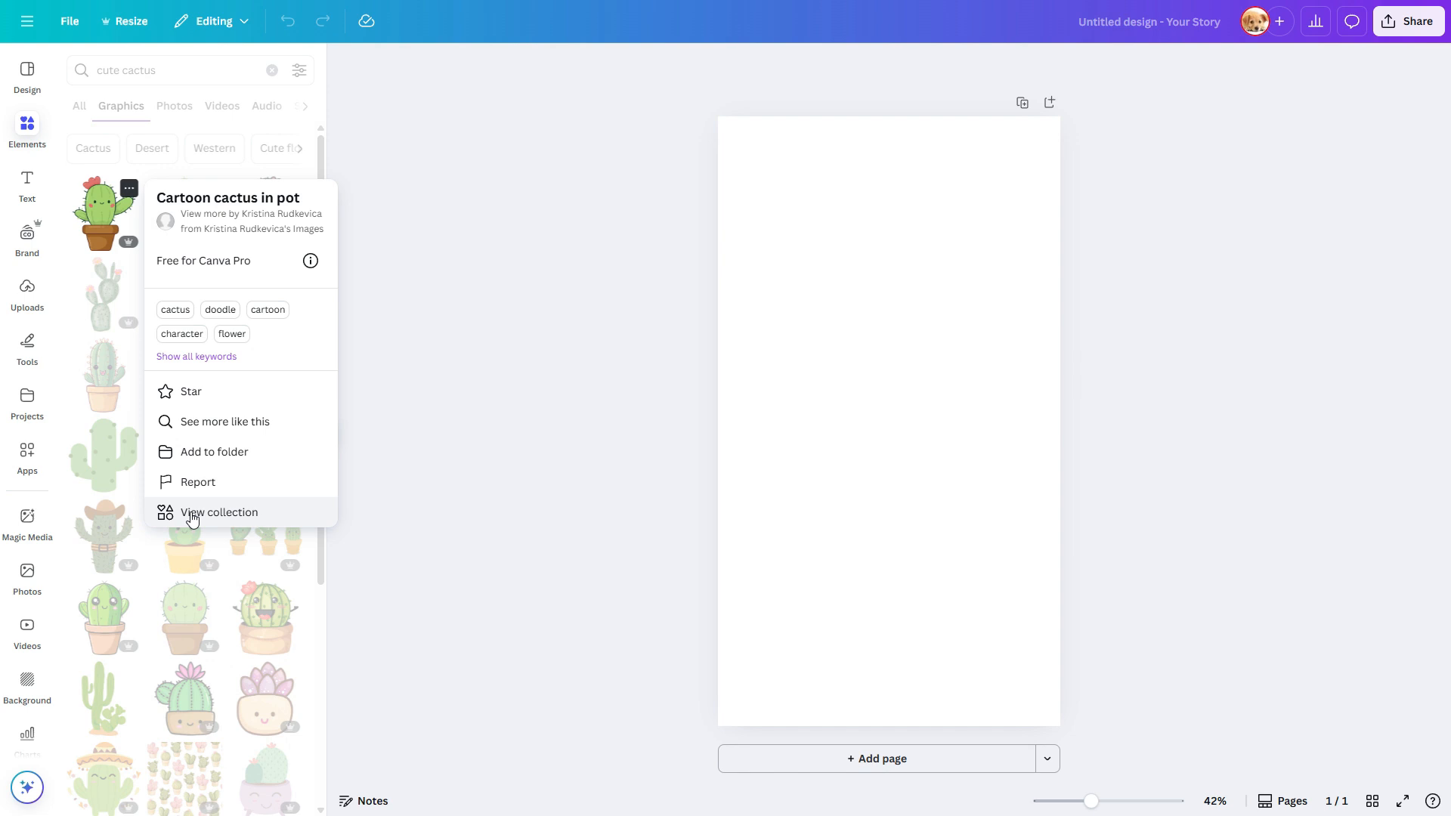
{"action": "left_click", "coordinate": [198, 514]}
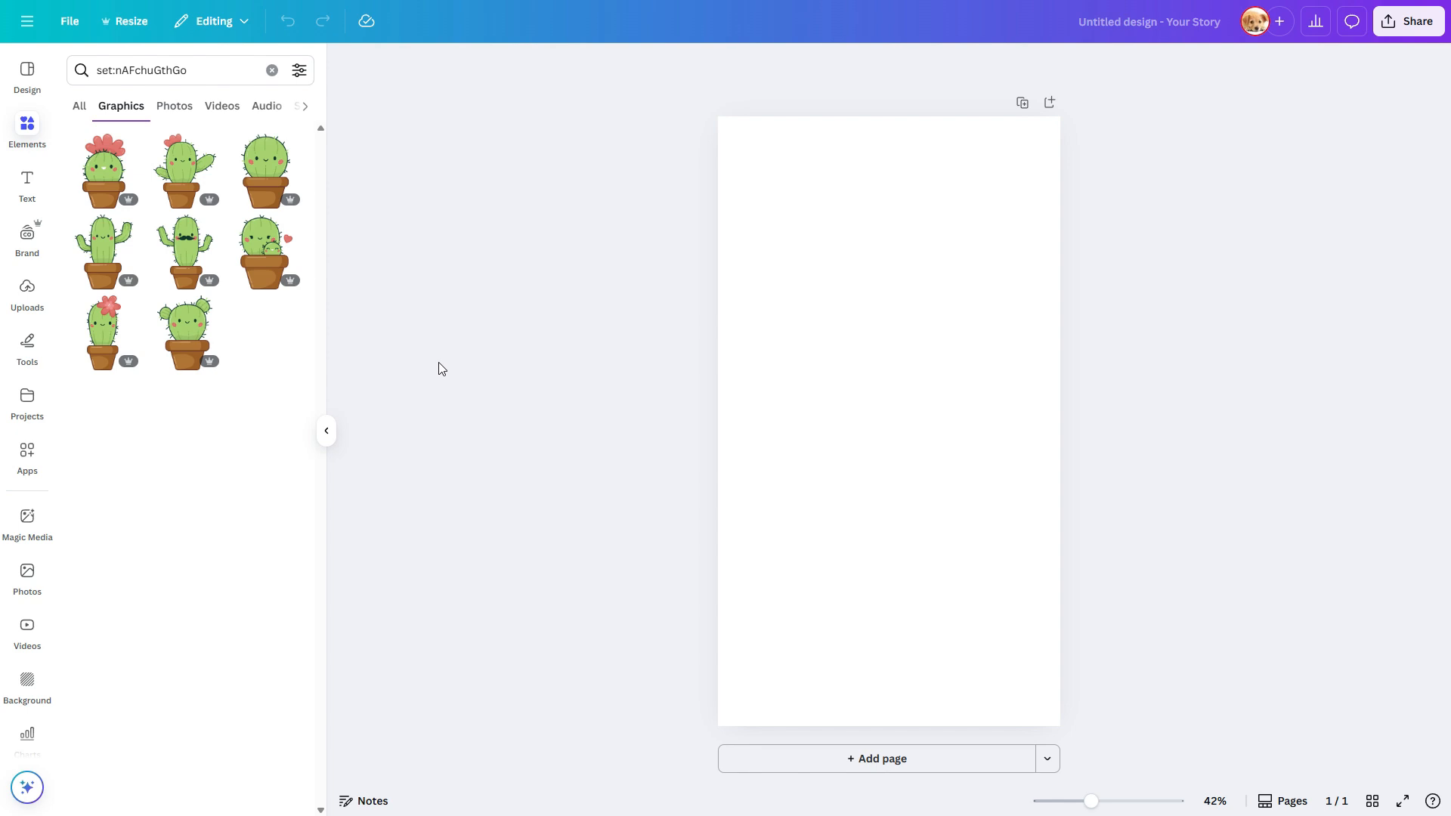
- Place the round cactus with the large red flower on page 1 and add four blank pages
{"action": "left_click_drag", "start_coordinate": [106, 170], "coordinate": [782, 228]}
{"action": "left_click", "coordinate": [1049, 103]}
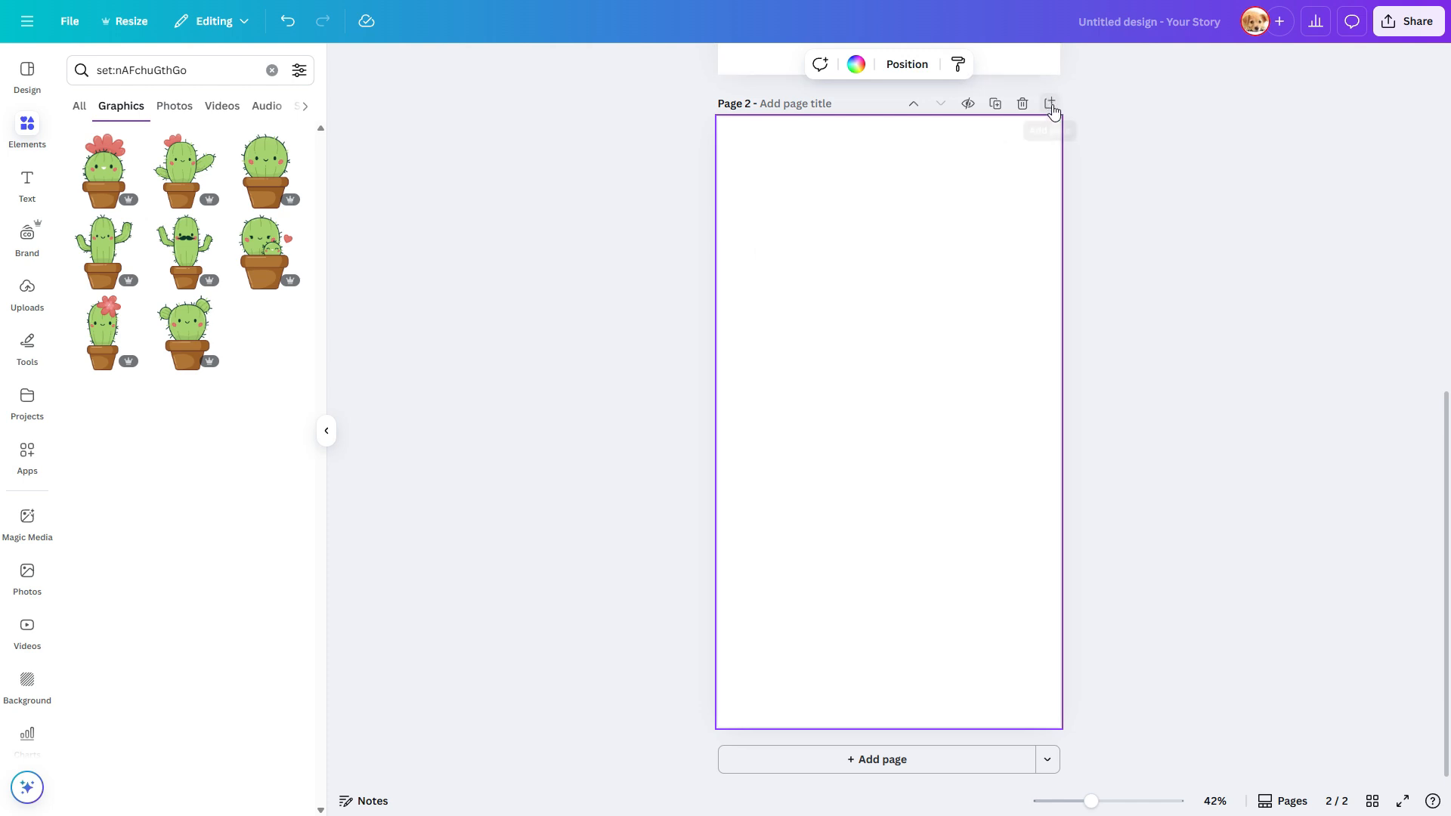
{"action": "left_click", "coordinate": [1050, 103]}
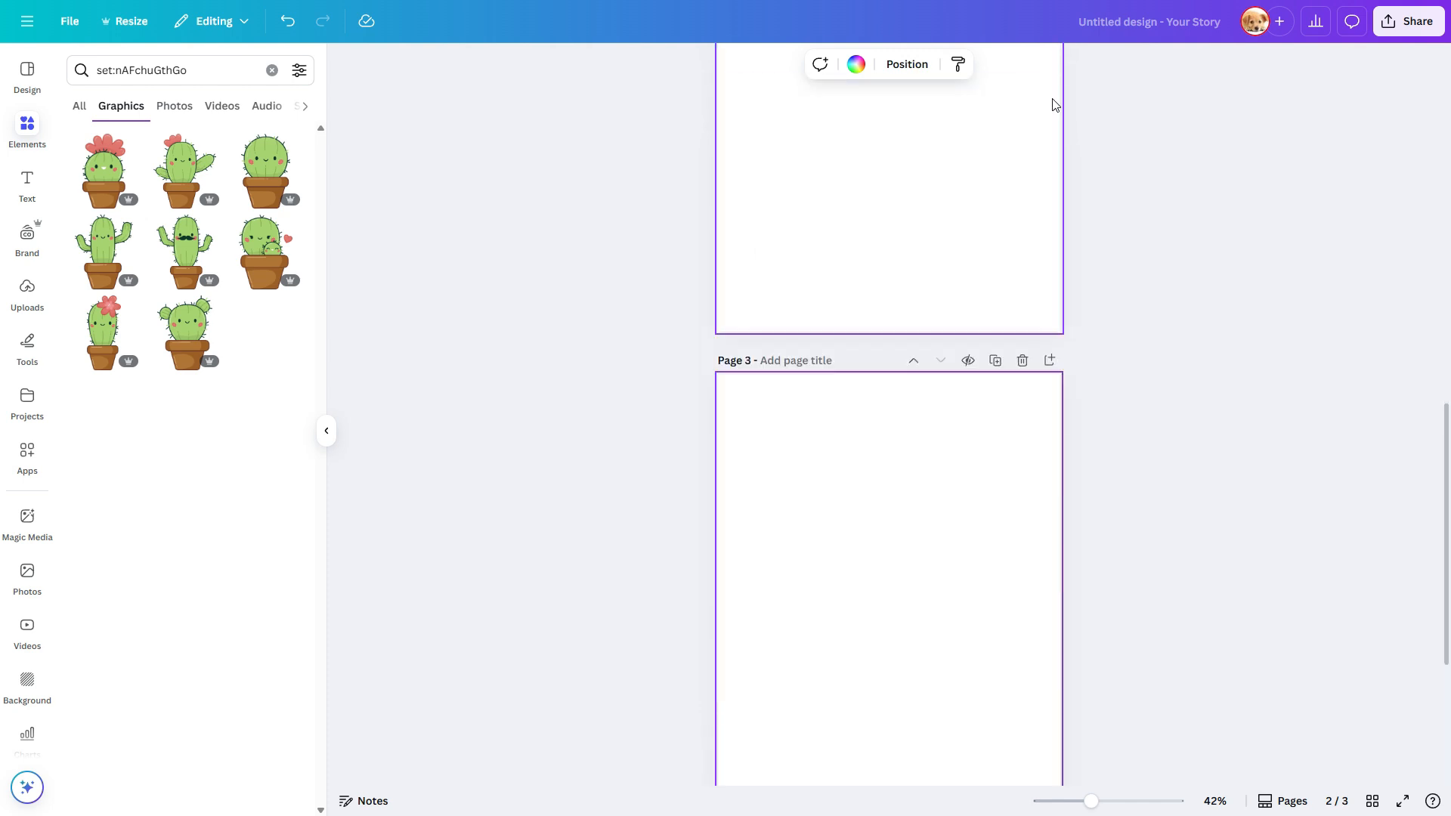
{"action": "left_click", "coordinate": [1050, 103]}
{"action": "left_click", "coordinate": [1050, 104]}
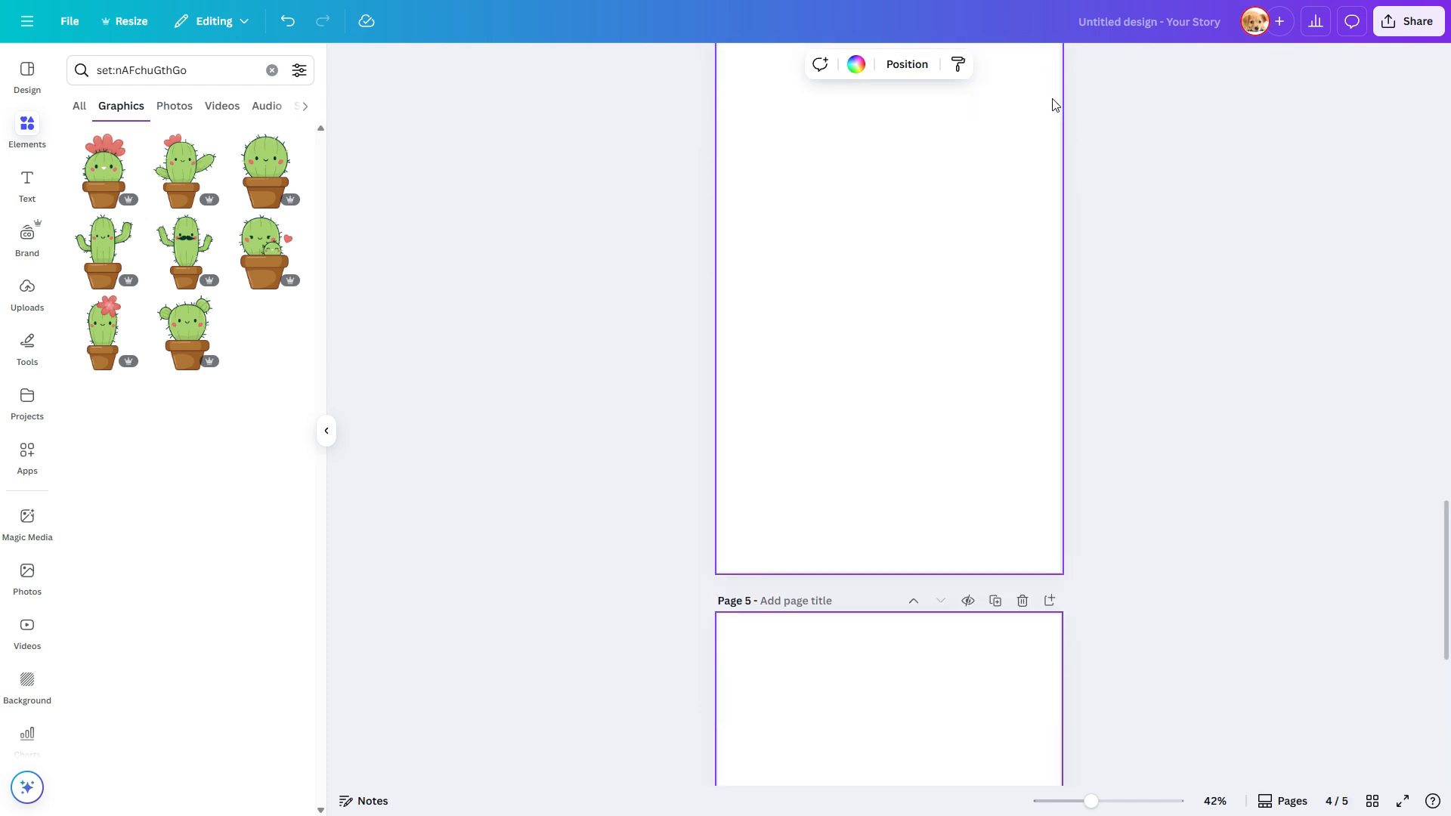
- Place the tall flowered cactus on page 5 and the round cactus with the large red flower centred on page 4
{"action": "left_click_drag", "start_coordinate": [96, 347], "coordinate": [807, 199]}
{"action": "scroll", "coordinate": [831, 331], "scroll_direction": "up", "scroll_amount": 9}
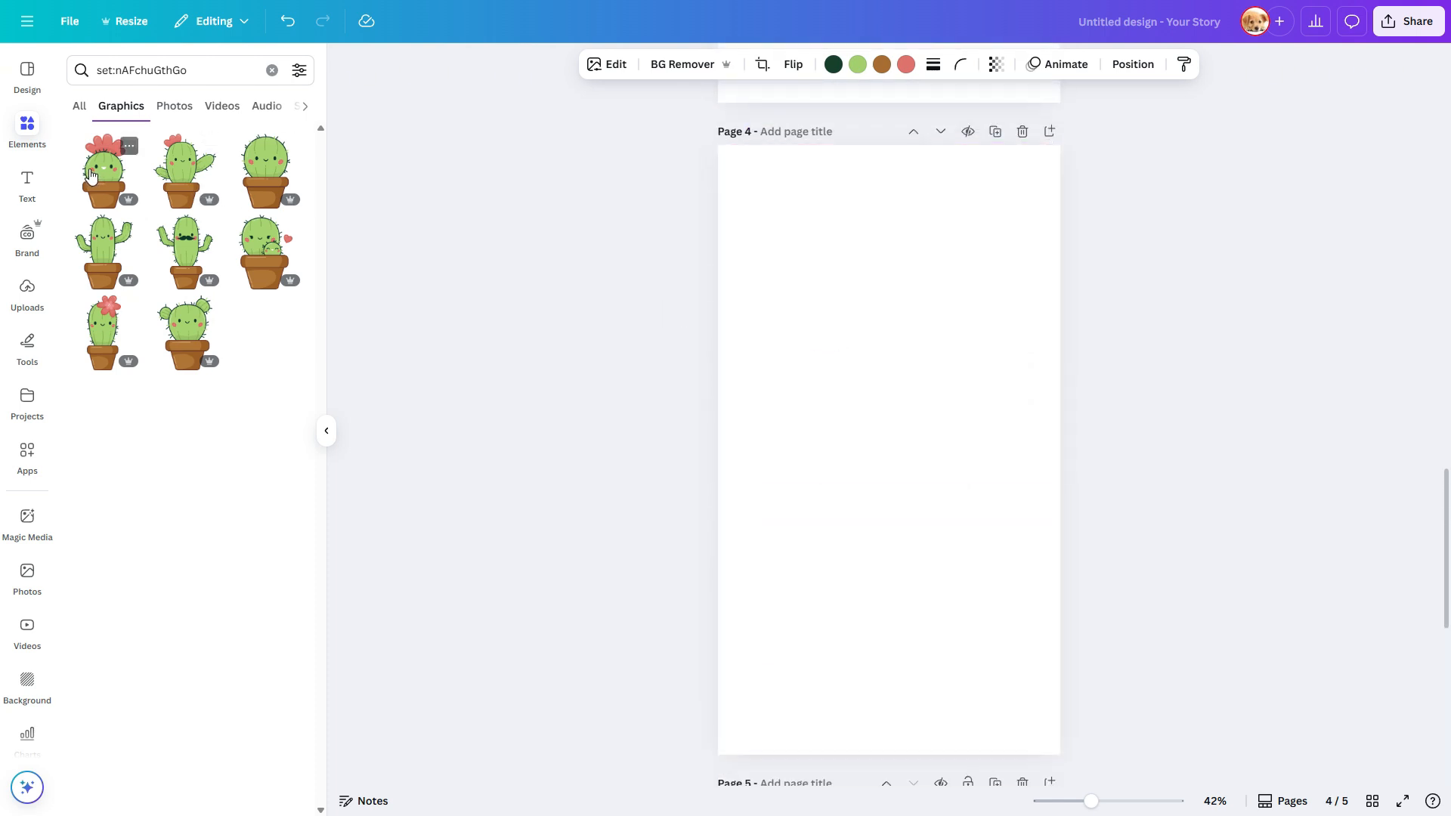
{"action": "left_click_drag", "start_coordinate": [93, 178], "coordinate": [779, 248]}
{"action": "mouse_move", "coordinate": [872, 437]}
{"action": "left_mouse_down"}
{"action": "mouse_move", "coordinate": [874, 415]}
{"action": "mouse_move", "coordinate": [886, 456]}
{"action": "left_mouse_up"}
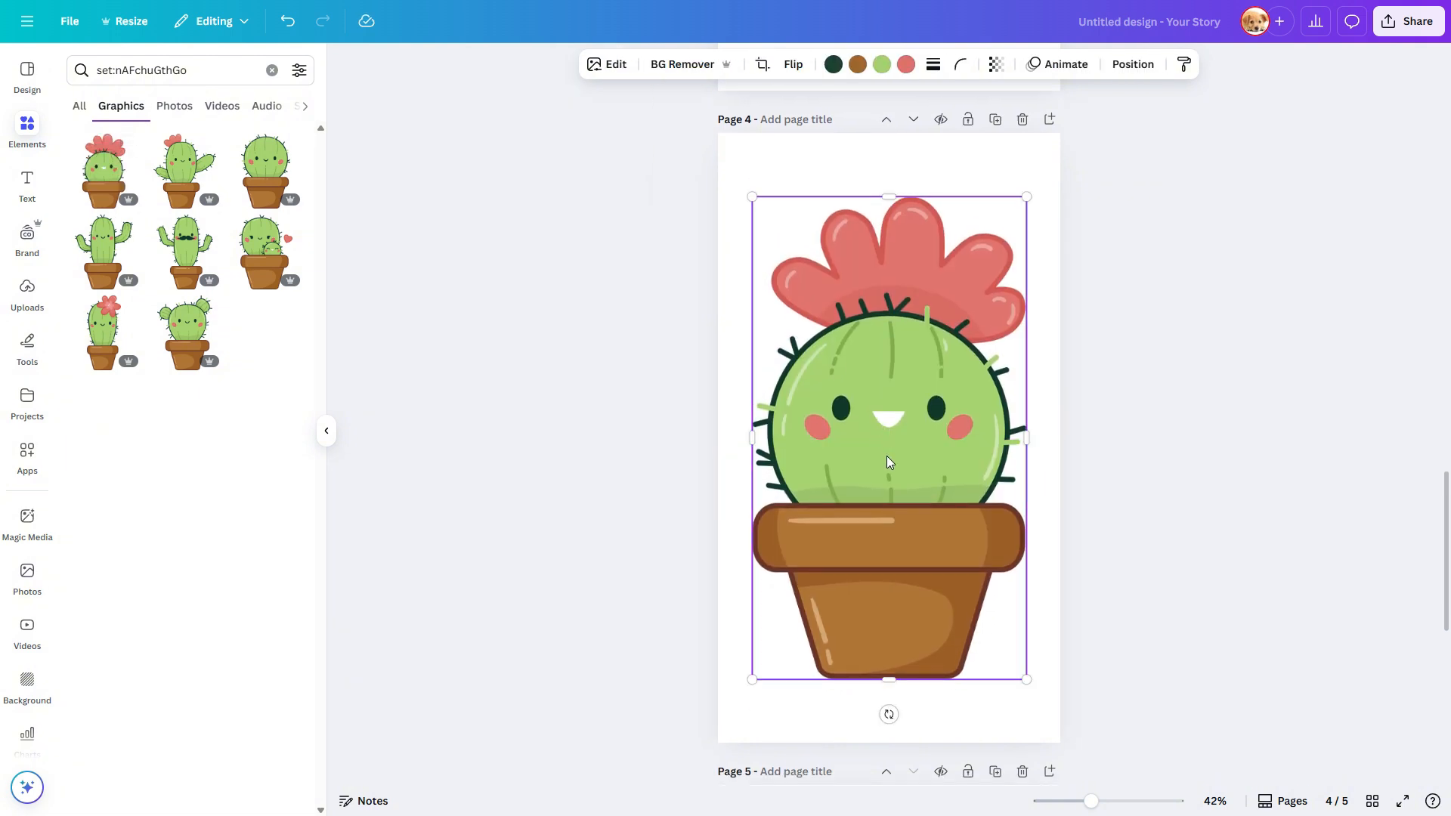
{"action": "scroll", "coordinate": [886, 455], "scroll_direction": "down", "scroll_amount": 8}
{"action": "scroll", "coordinate": [900, 499], "scroll_direction": "down", "scroll_amount": 2}
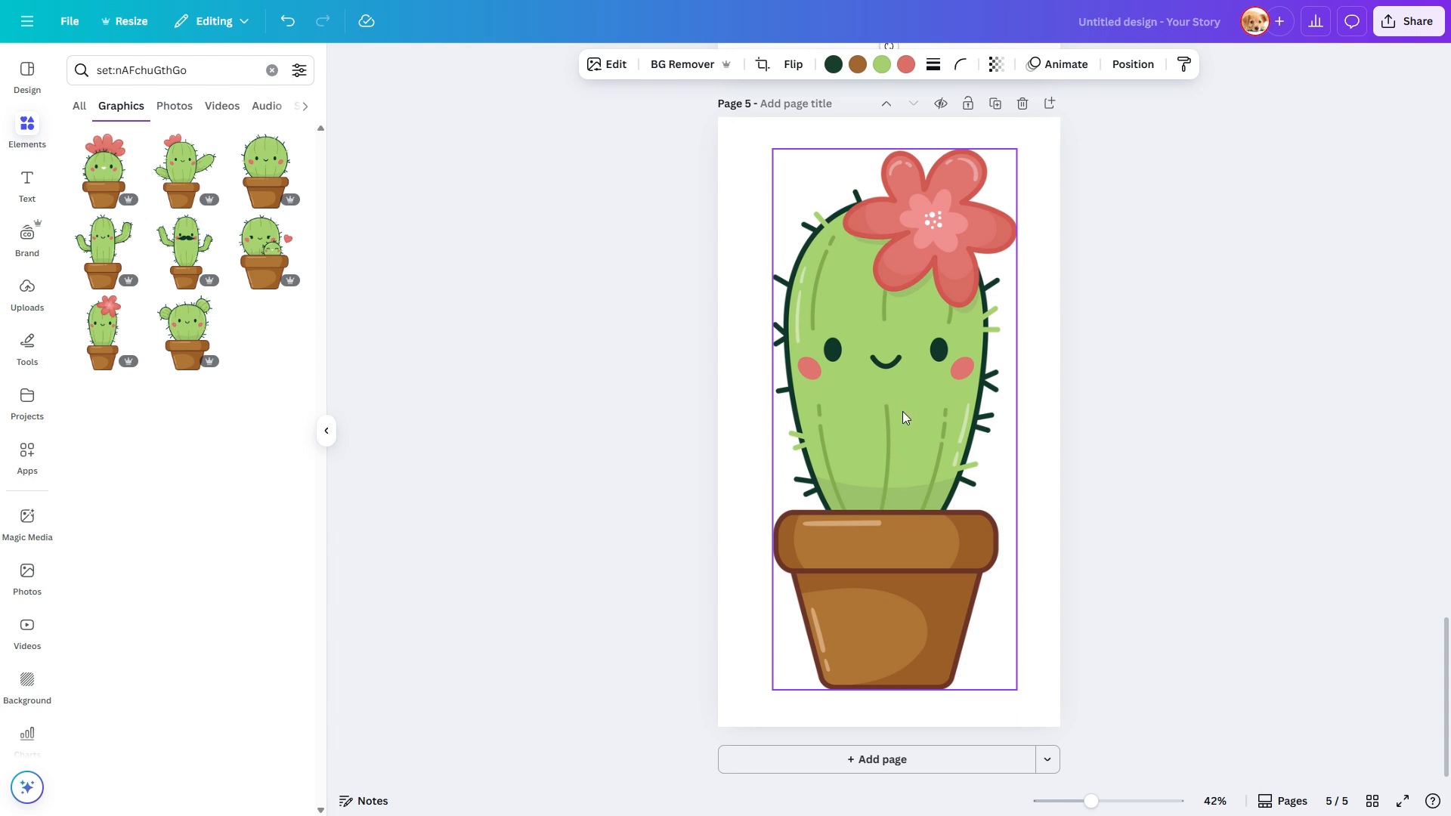
{"action": "mouse_move", "coordinate": [913, 446]}
{"action": "left_mouse_down"}
{"action": "mouse_move", "coordinate": [914, 420]}
{"action": "mouse_move", "coordinate": [912, 447]}
{"action": "left_mouse_up"}
- Brush over the pot of the page 1 cactus and separate it from the plant with Magic Grab
{"action": "scroll", "coordinate": [912, 447], "scroll_direction": "up", "scroll_amount": 15}
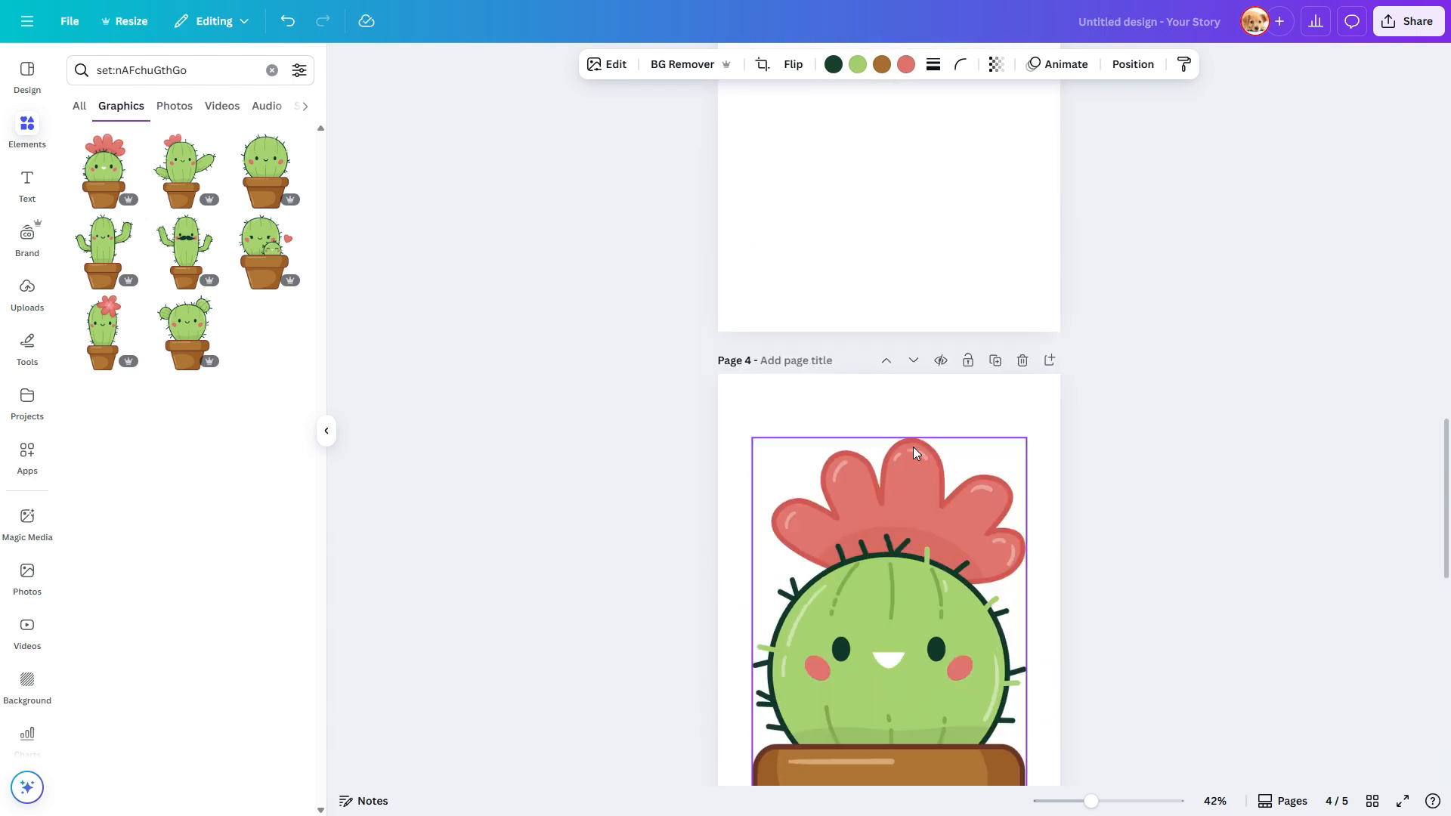
{"action": "scroll", "coordinate": [914, 448], "scroll_direction": "up", "scroll_amount": 15}
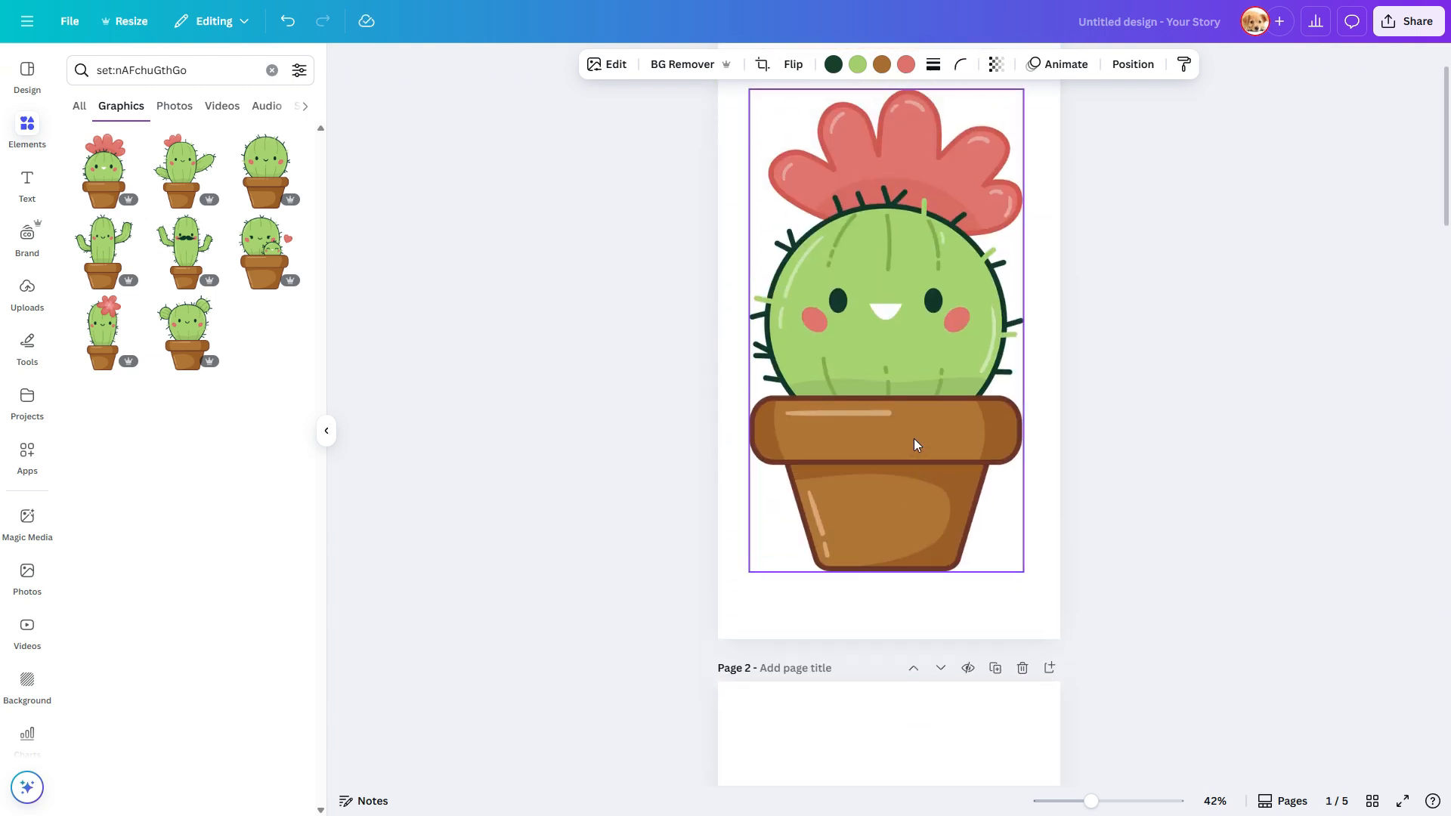
{"action": "left_click", "coordinate": [912, 487]}
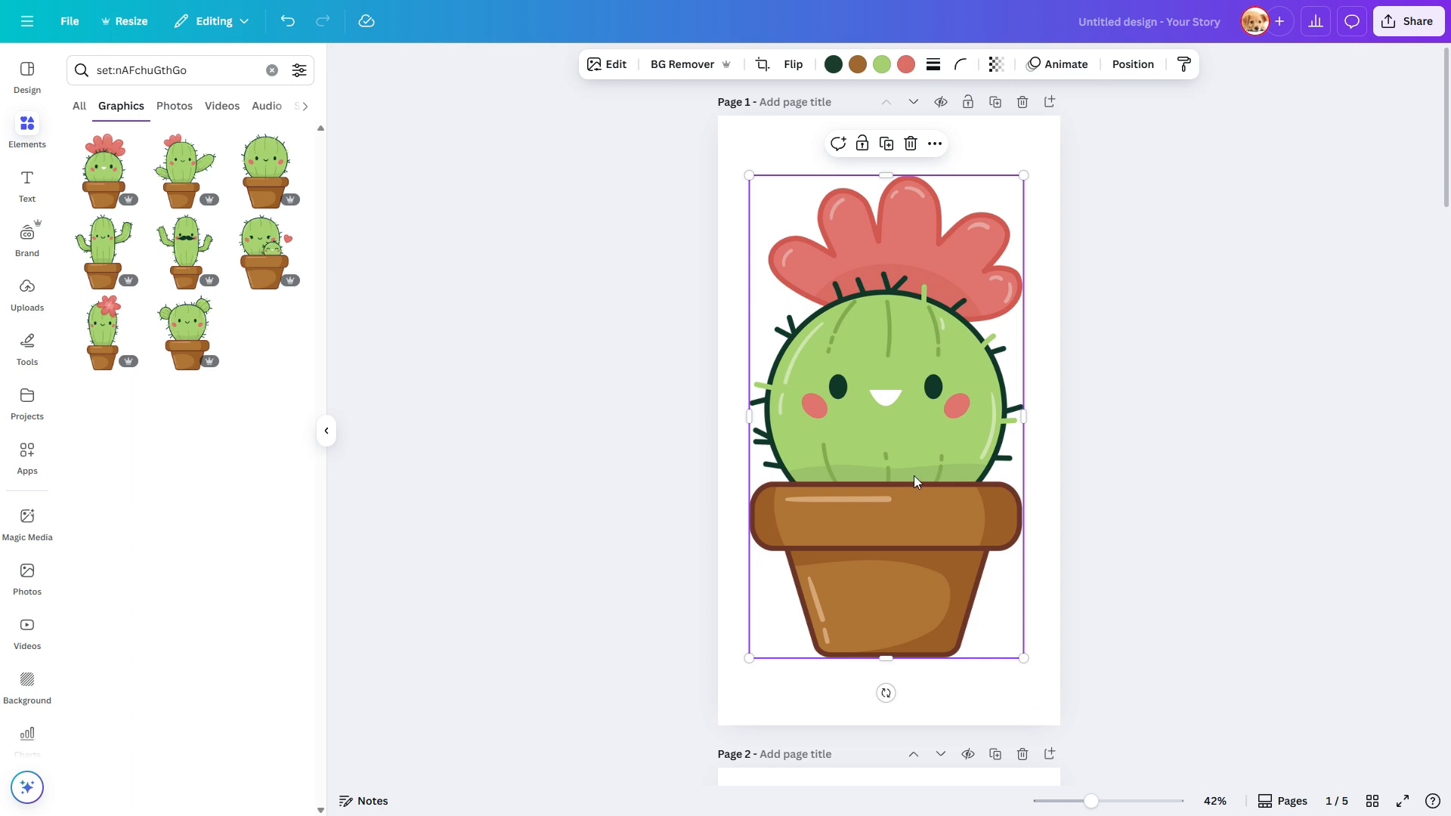
{"action": "left_click", "coordinate": [608, 67]}
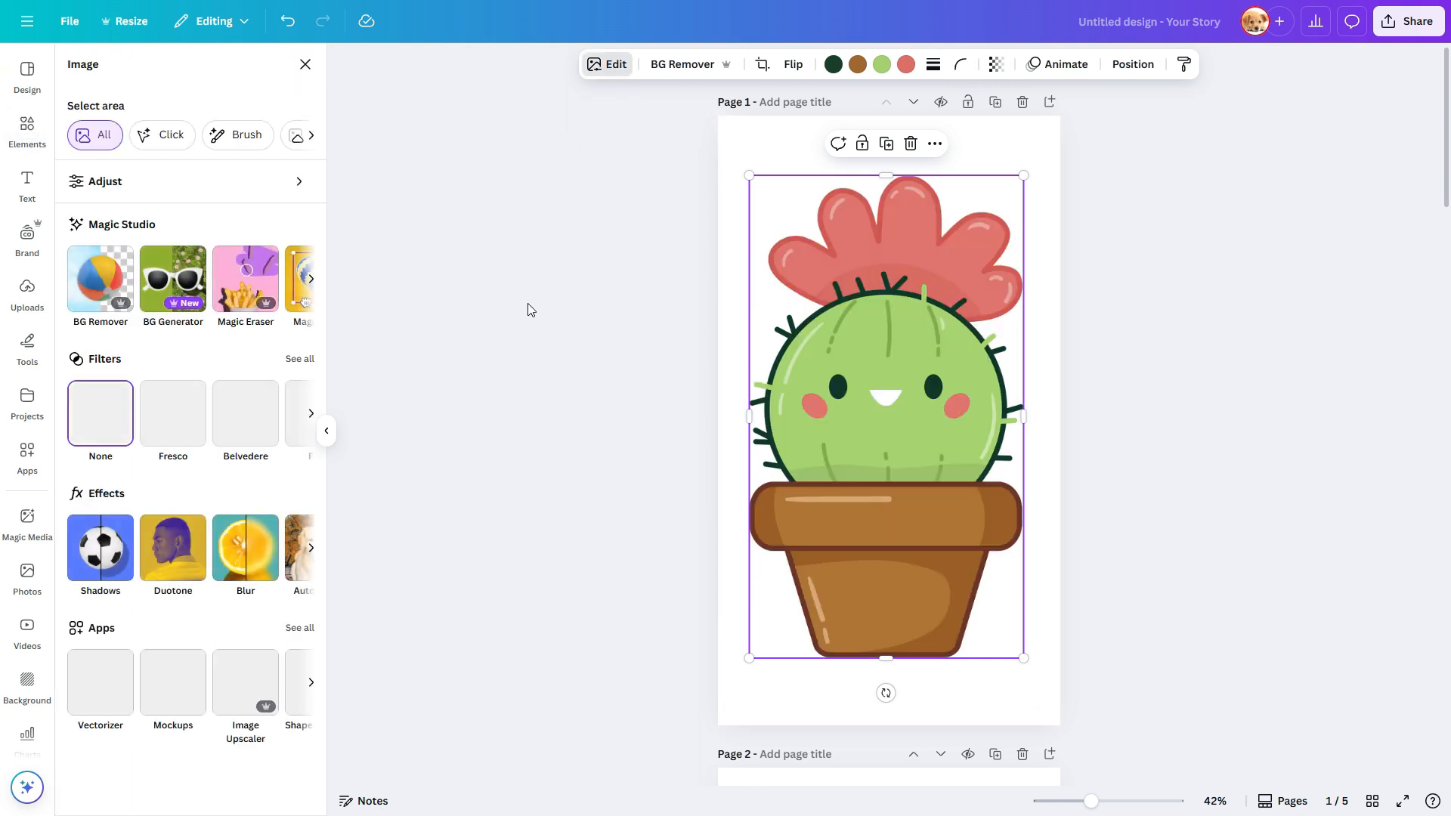
{"action": "left_click", "coordinate": [236, 140]}
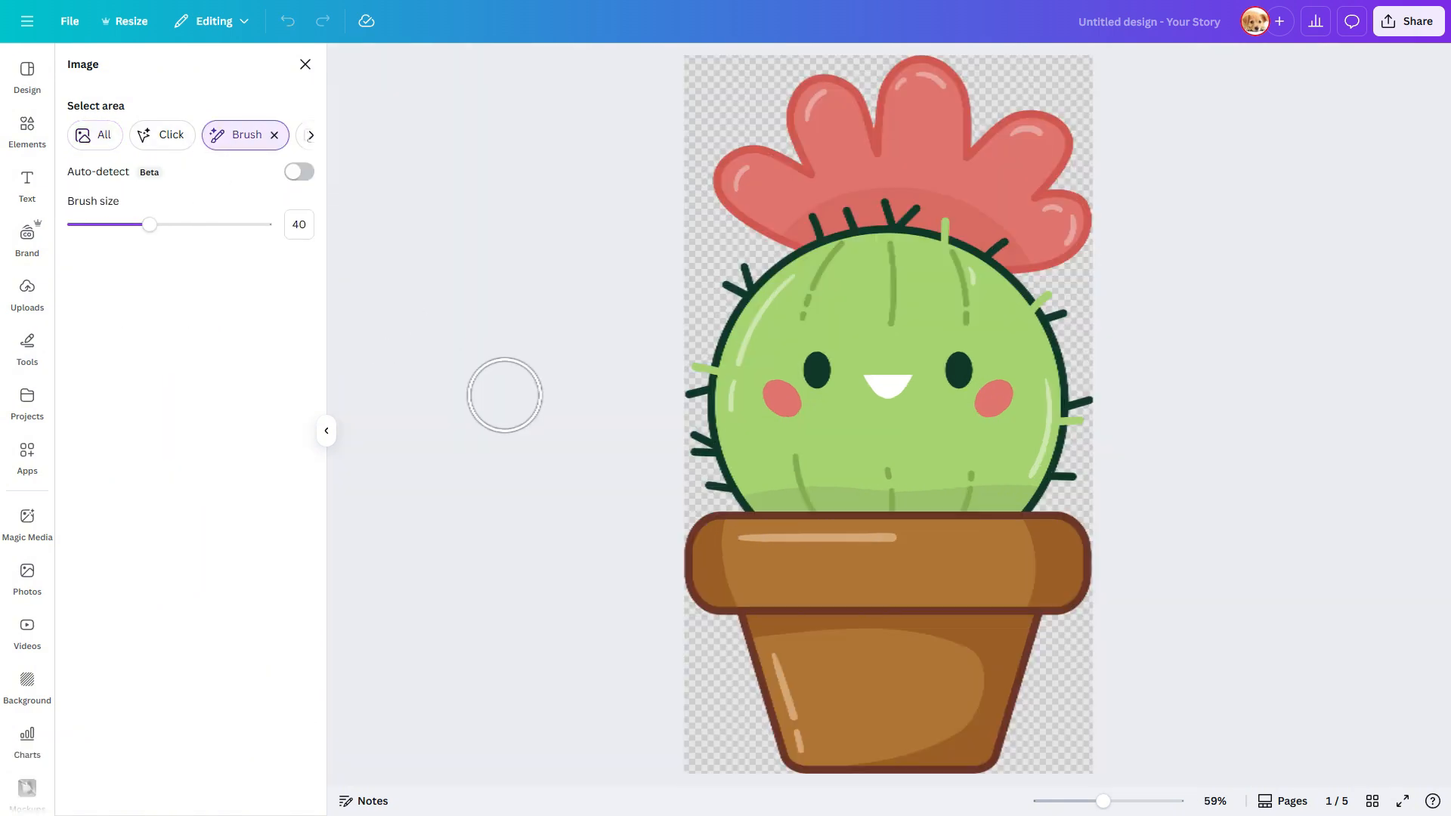
{"action": "mouse_move", "coordinate": [1077, 547]}
{"action": "left_mouse_down"}
{"action": "mouse_move", "coordinate": [716, 545]}
{"action": "mouse_move", "coordinate": [696, 580]}
{"action": "mouse_move", "coordinate": [1081, 607]}
{"action": "mouse_move", "coordinate": [966, 636]}
{"action": "mouse_move", "coordinate": [746, 638]}
{"action": "mouse_move", "coordinate": [750, 681]}
{"action": "mouse_move", "coordinate": [796, 734]}
{"action": "mouse_move", "coordinate": [1011, 721]}
{"action": "mouse_move", "coordinate": [998, 697]}
{"action": "mouse_move", "coordinate": [937, 741]}
{"action": "mouse_move", "coordinate": [976, 745]}
{"action": "mouse_move", "coordinate": [899, 742]}
{"action": "mouse_move", "coordinate": [853, 699]}
{"action": "mouse_move", "coordinate": [901, 682]}
{"action": "mouse_move", "coordinate": [816, 680]}
{"action": "left_mouse_up"}
{"action": "left_click", "coordinate": [145, 386]}
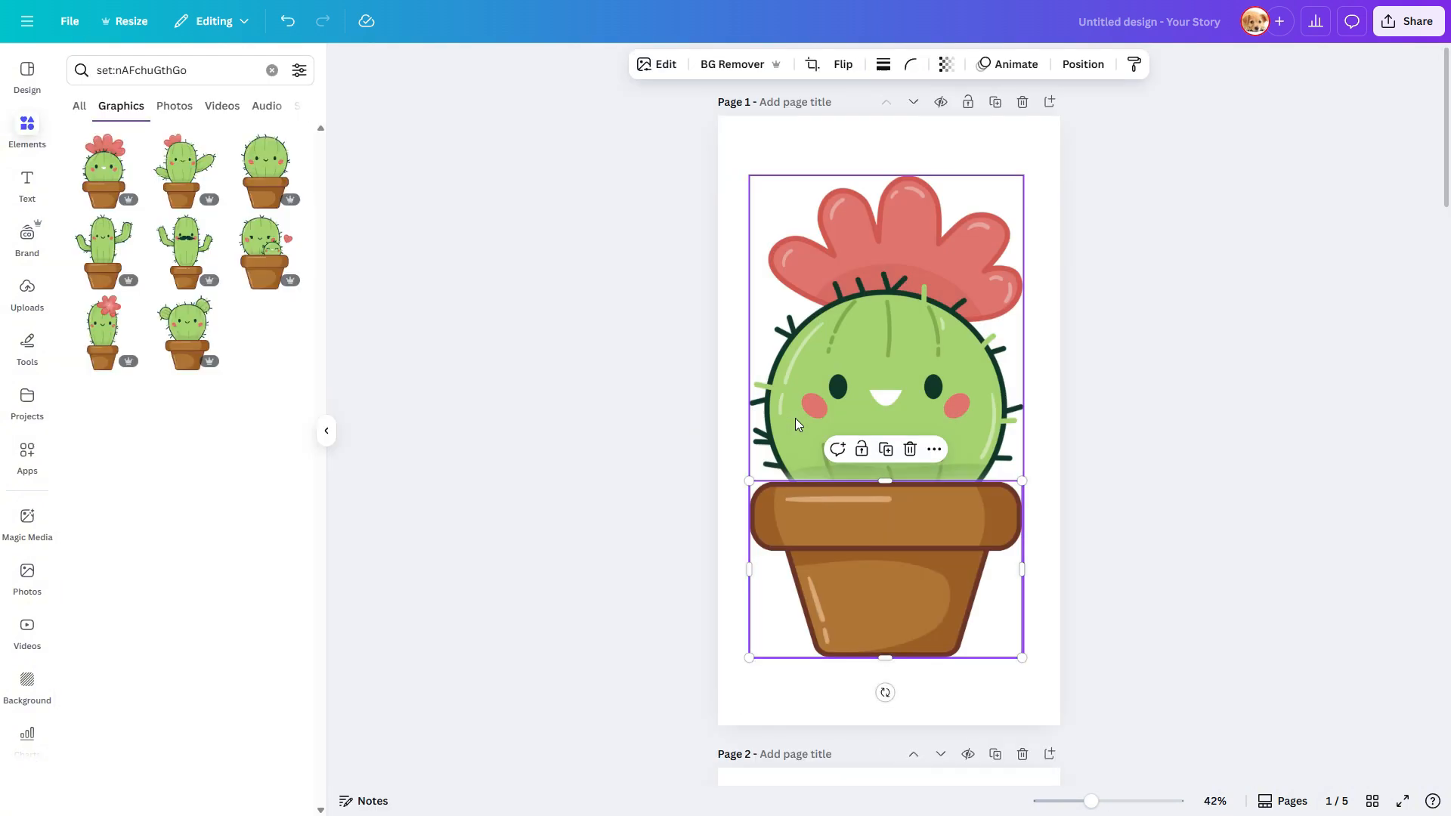
- Move the pot off the page 1 cactus, delete the plant, and position the pot in the page's lower half
{"action": "left_click", "coordinate": [939, 588]}
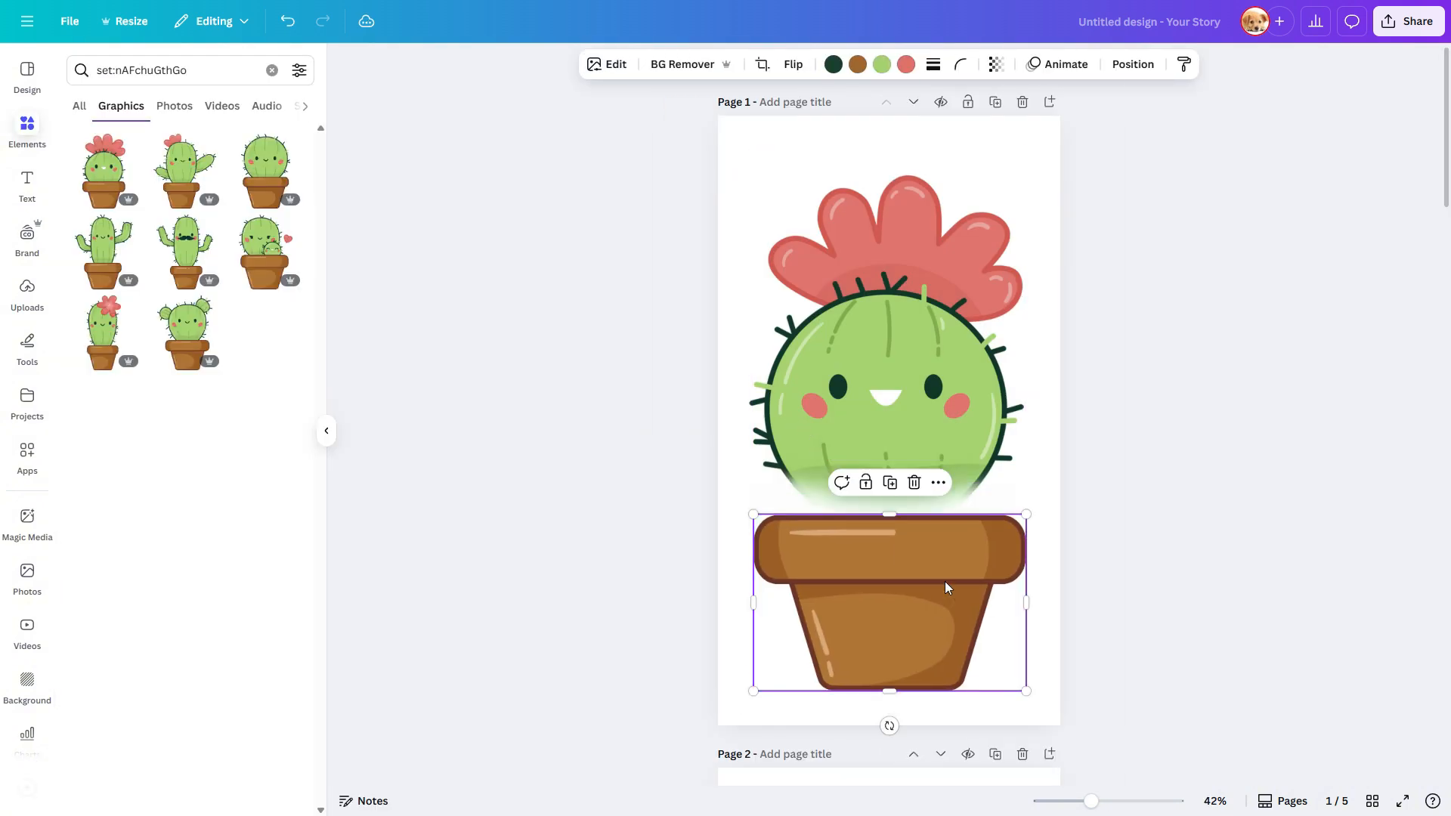
{"action": "left_click", "coordinate": [937, 357]}
{"action": "key", "text": "Delete"}
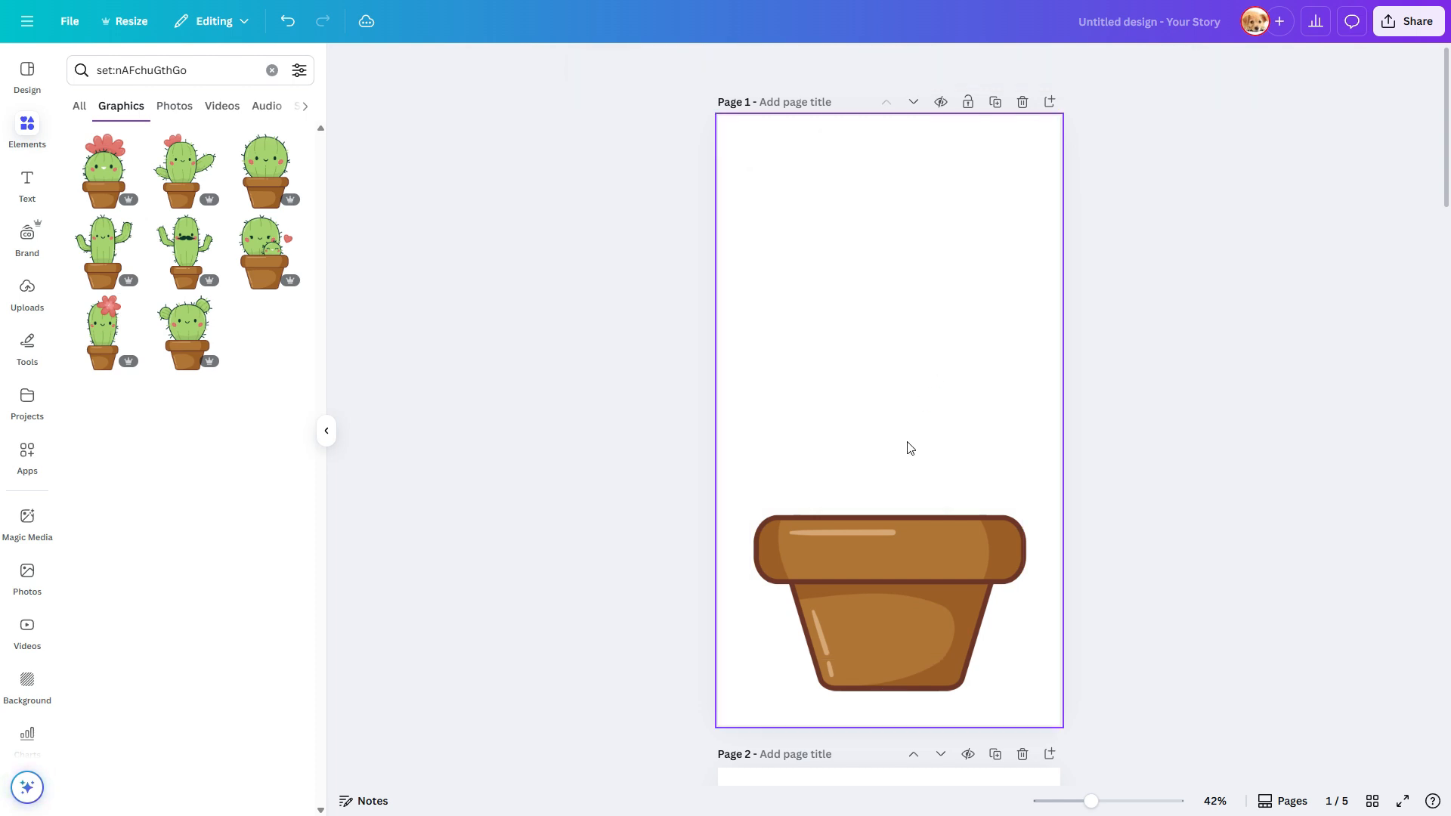
{"action": "left_click", "coordinate": [901, 562]}
{"action": "left_click_drag", "start_coordinate": [901, 562], "coordinate": [905, 530]}
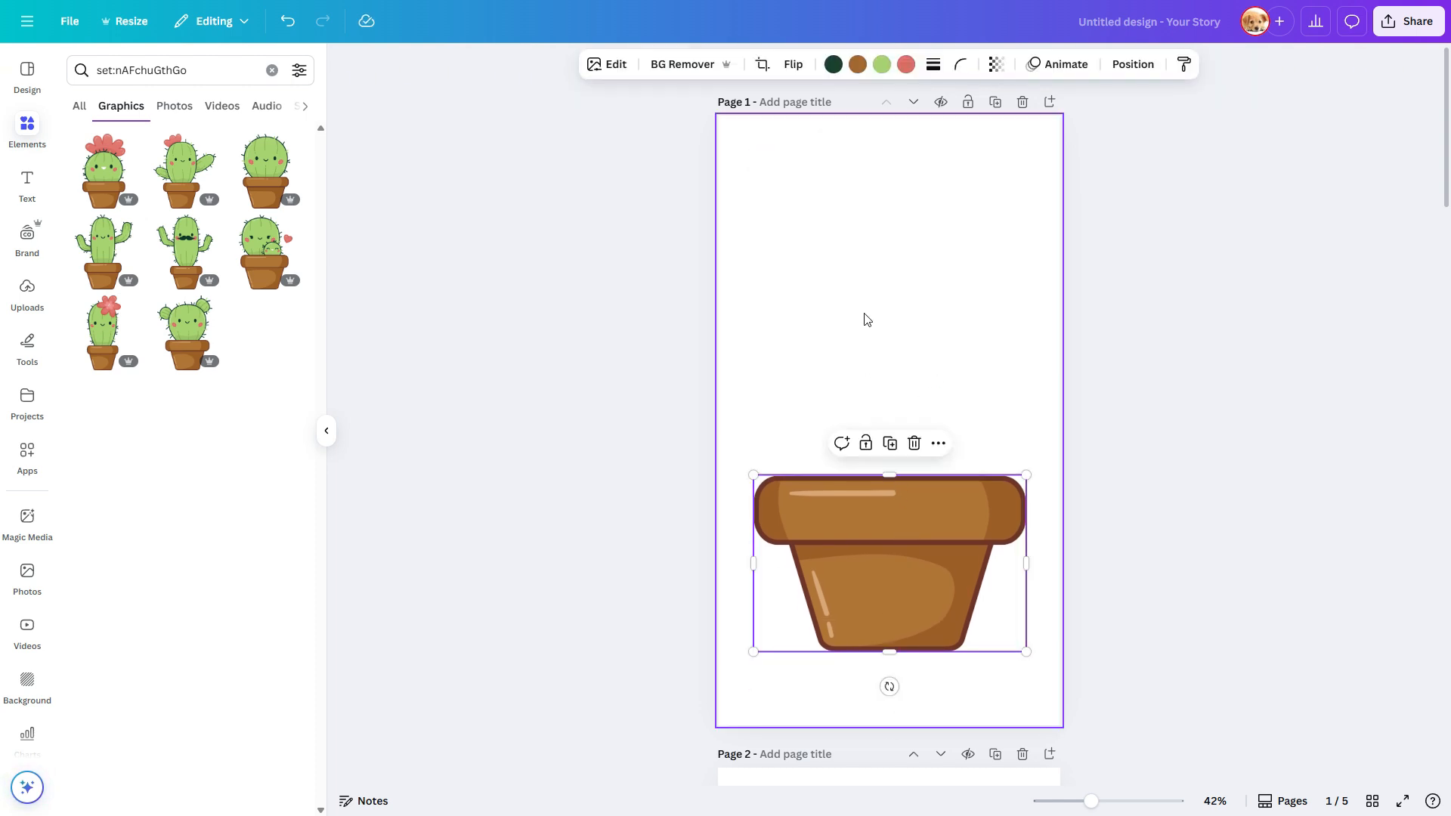
- Set up the drawing marker with dark brown #603D20 and a weight of 98
{"action": "left_click", "coordinate": [33, 349]}
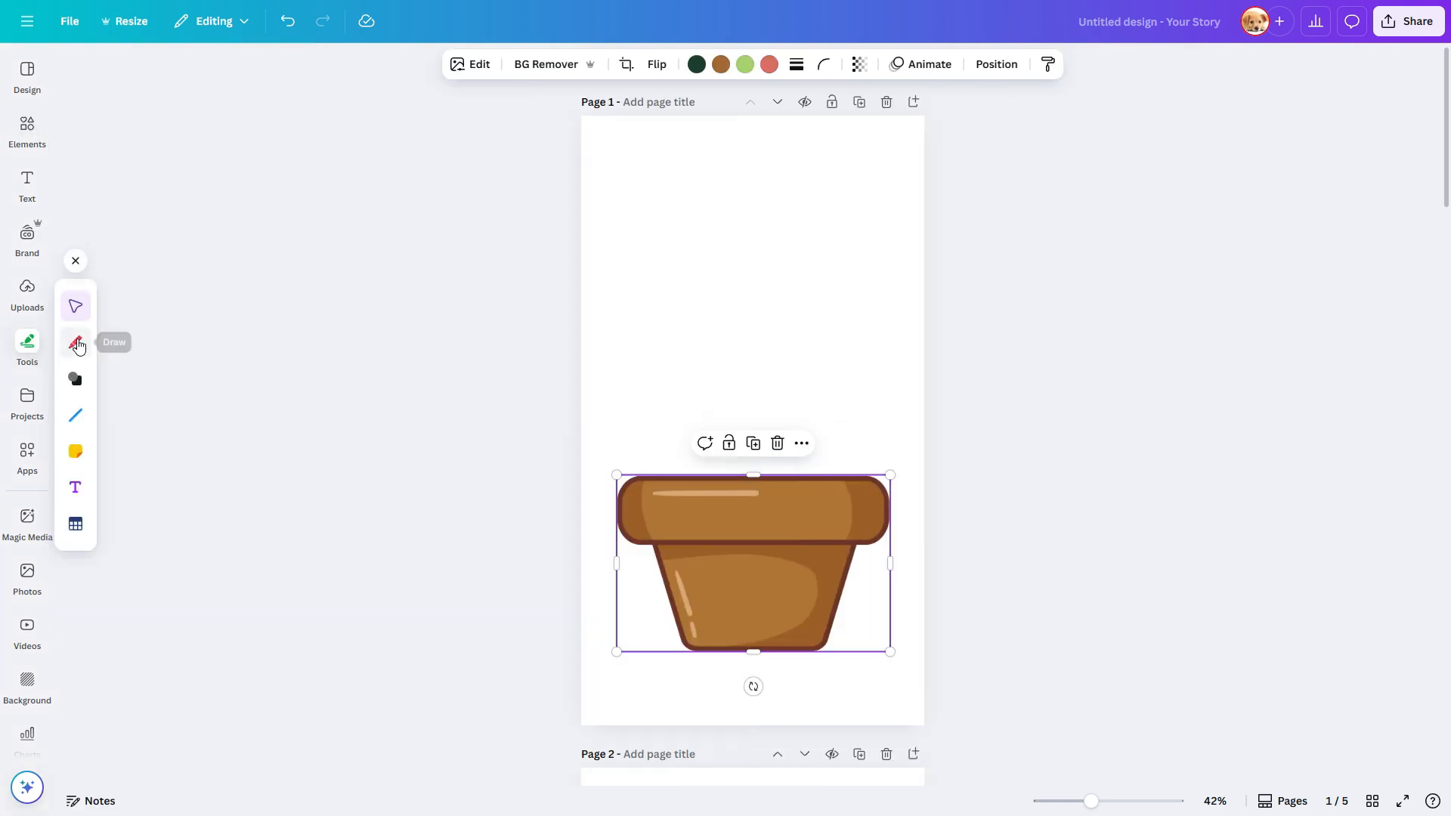
{"action": "left_click", "coordinate": [77, 345]}
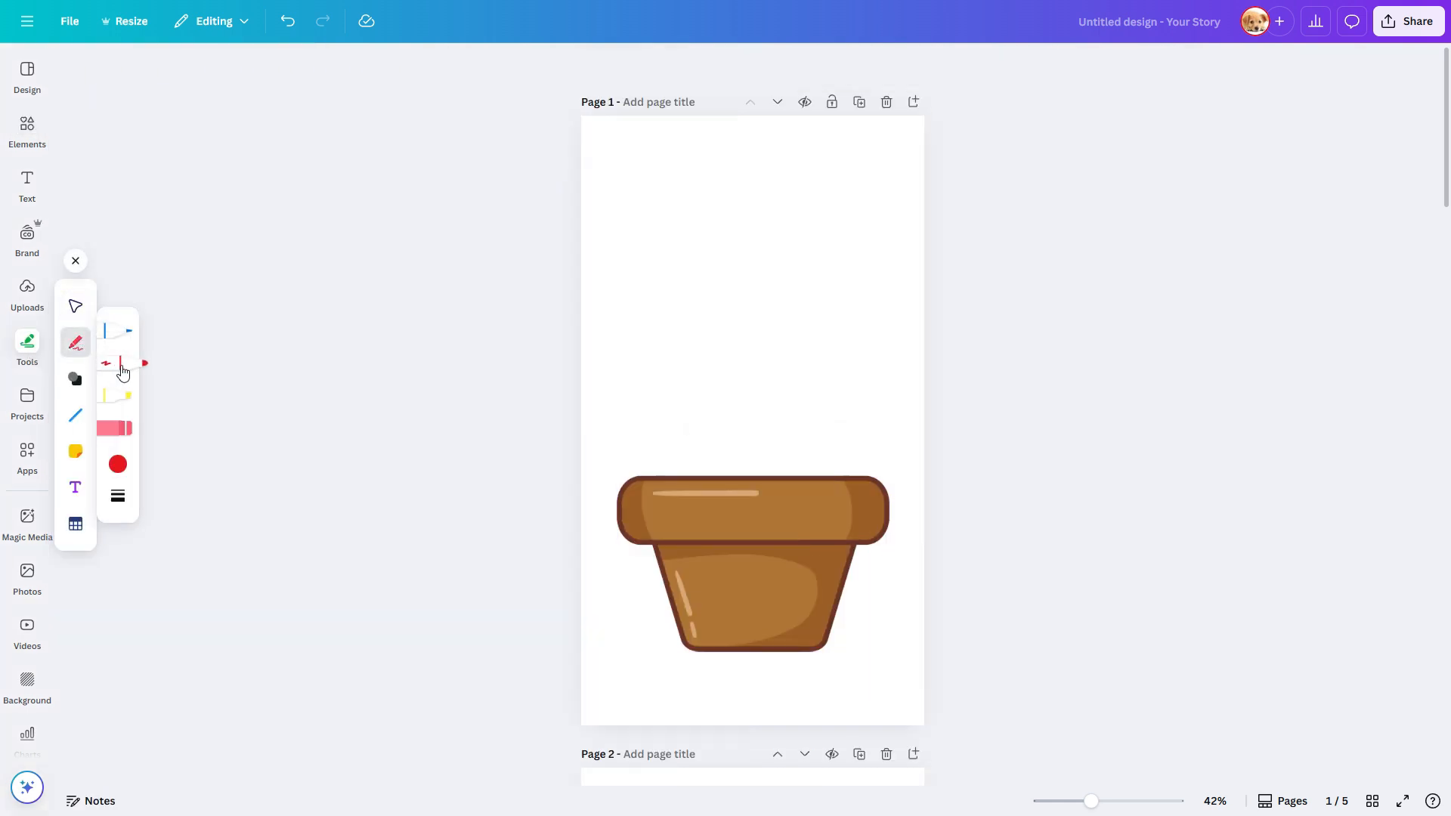
{"action": "left_click", "coordinate": [117, 469]}
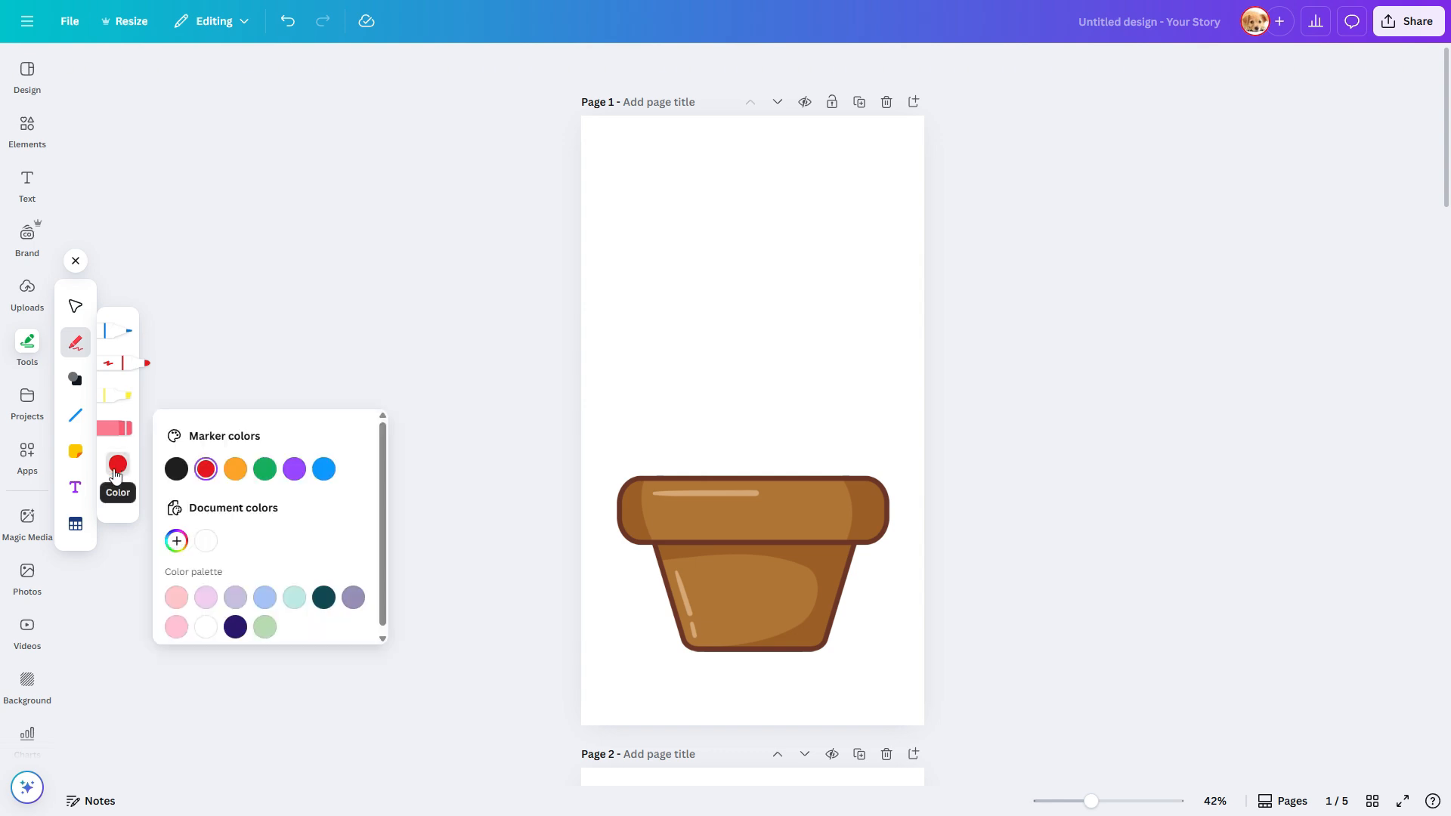
{"action": "left_click", "coordinate": [177, 541]}
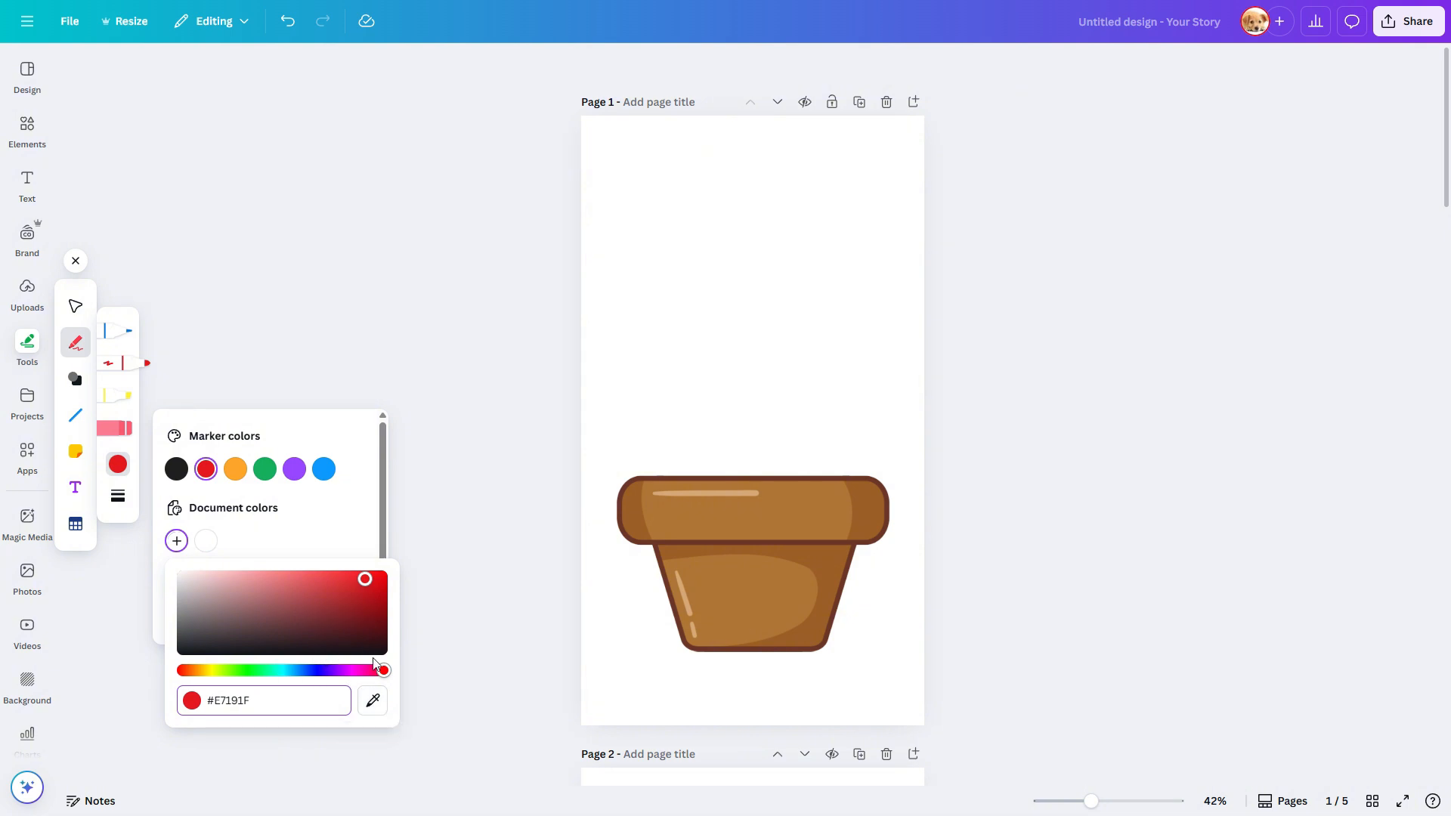
{"action": "left_click_drag", "start_coordinate": [383, 675], "coordinate": [196, 677]}
{"action": "left_click_drag", "start_coordinate": [360, 583], "coordinate": [317, 624]}
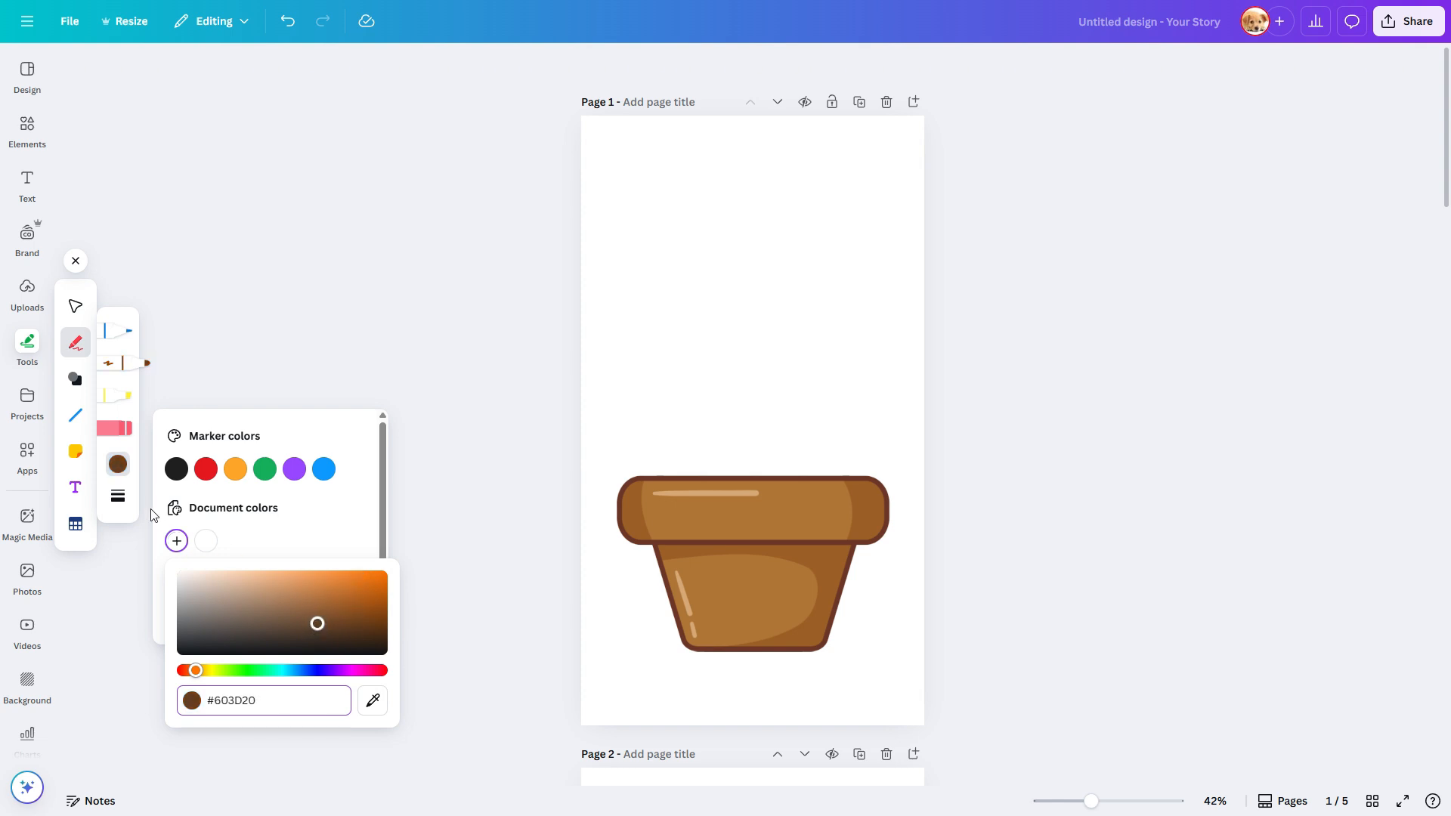
{"action": "left_click", "coordinate": [119, 498]}
{"action": "left_click_drag", "start_coordinate": [174, 514], "coordinate": [304, 534]}
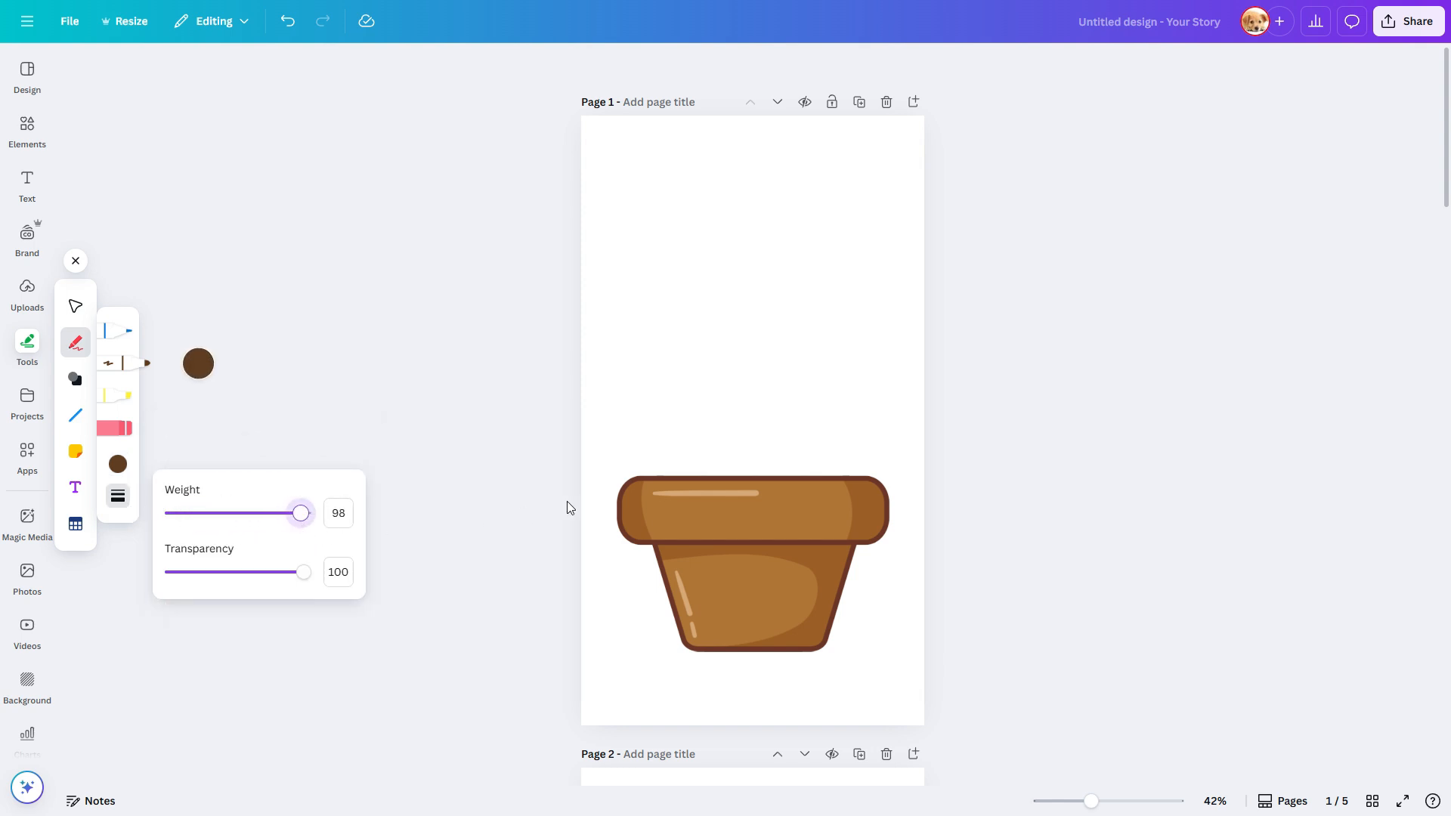
- Draw a bumpy mound of soil along the pot's upper rim and bring the pot to the front
{"action": "left_click_drag", "start_coordinate": [654, 481], "coordinate": [673, 472]}
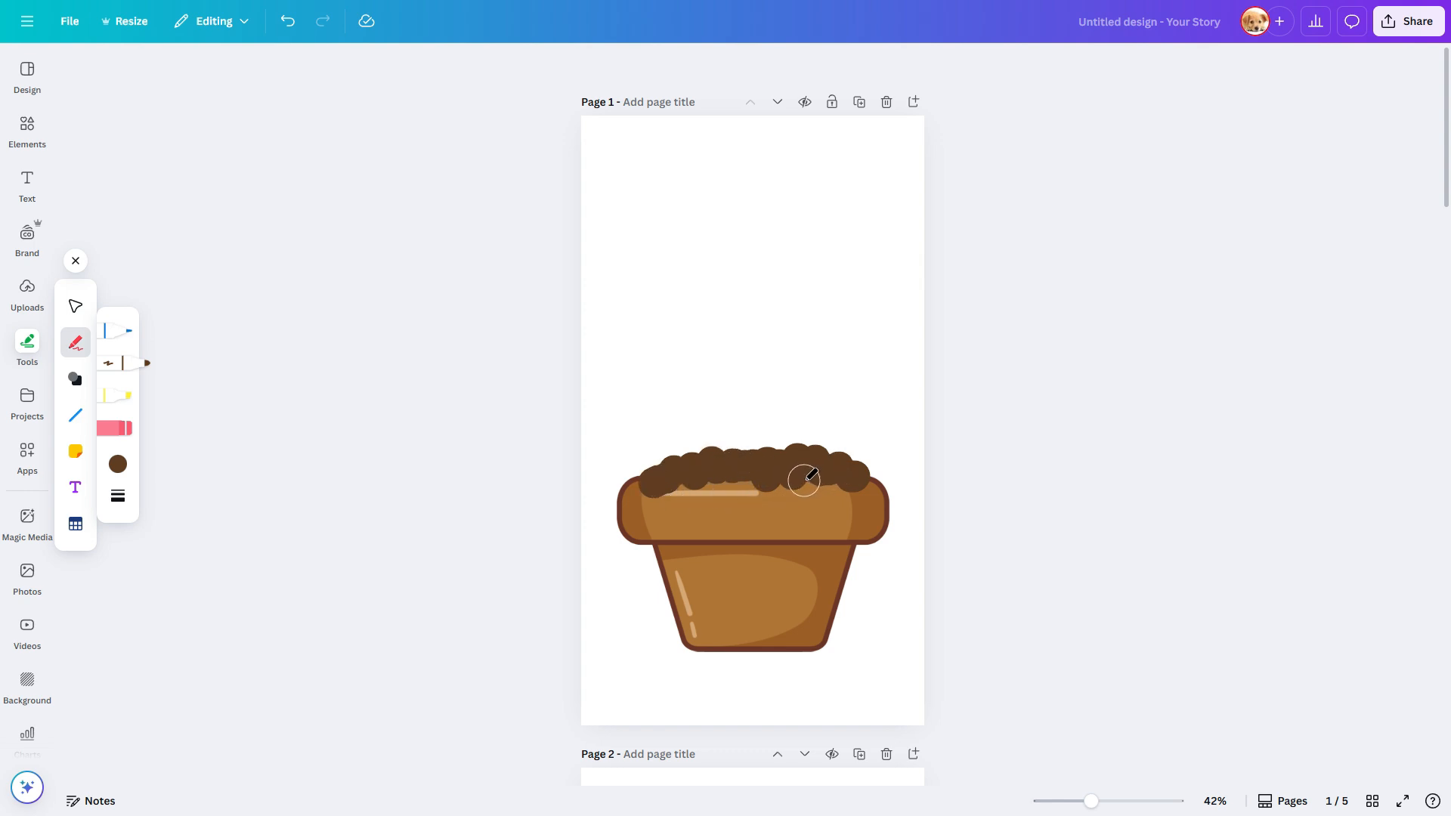
{"action": "left_click", "coordinate": [73, 266]}
{"action": "left_click", "coordinate": [771, 568]}
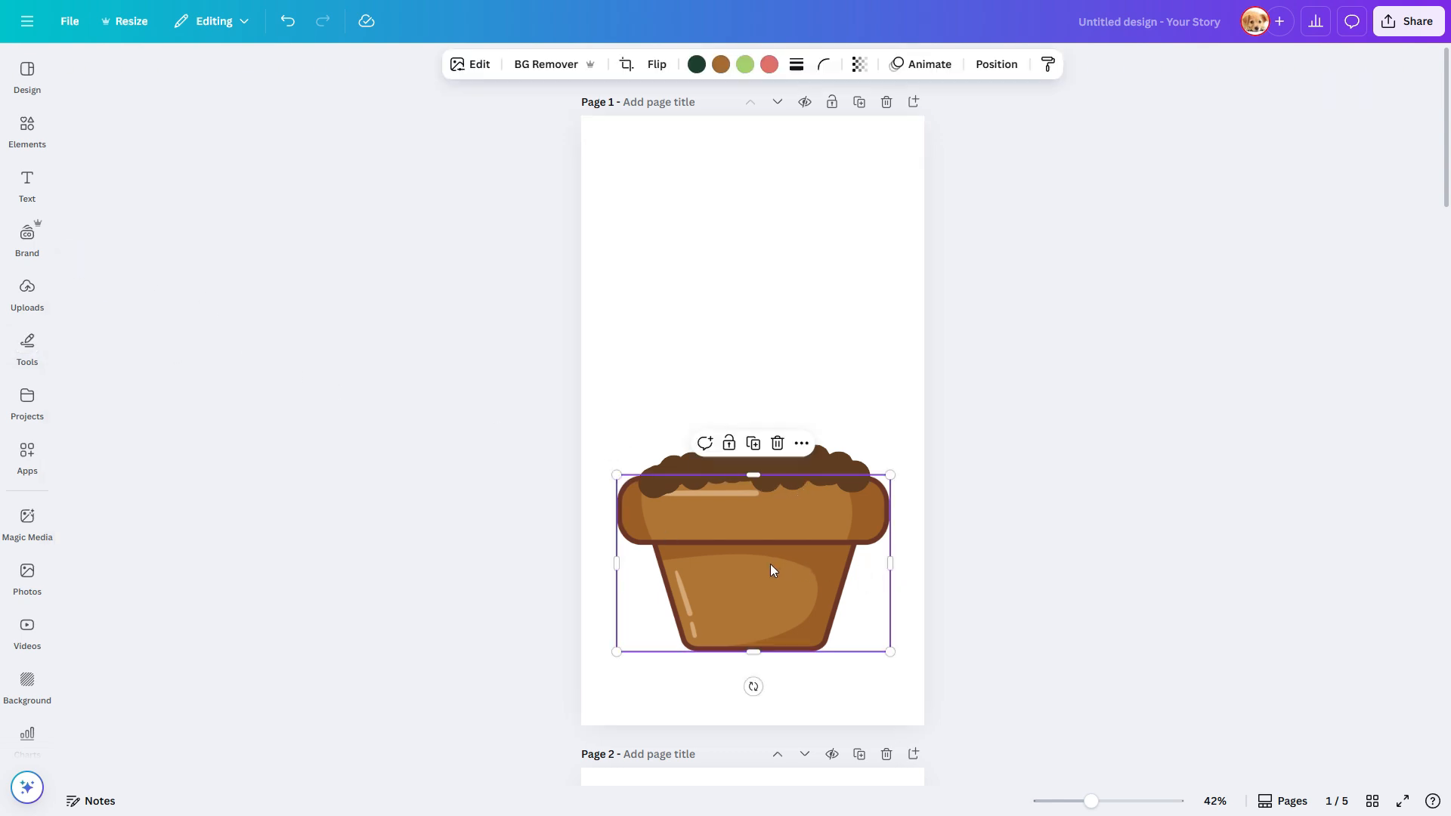
{"action": "right_click", "coordinate": [770, 569]}
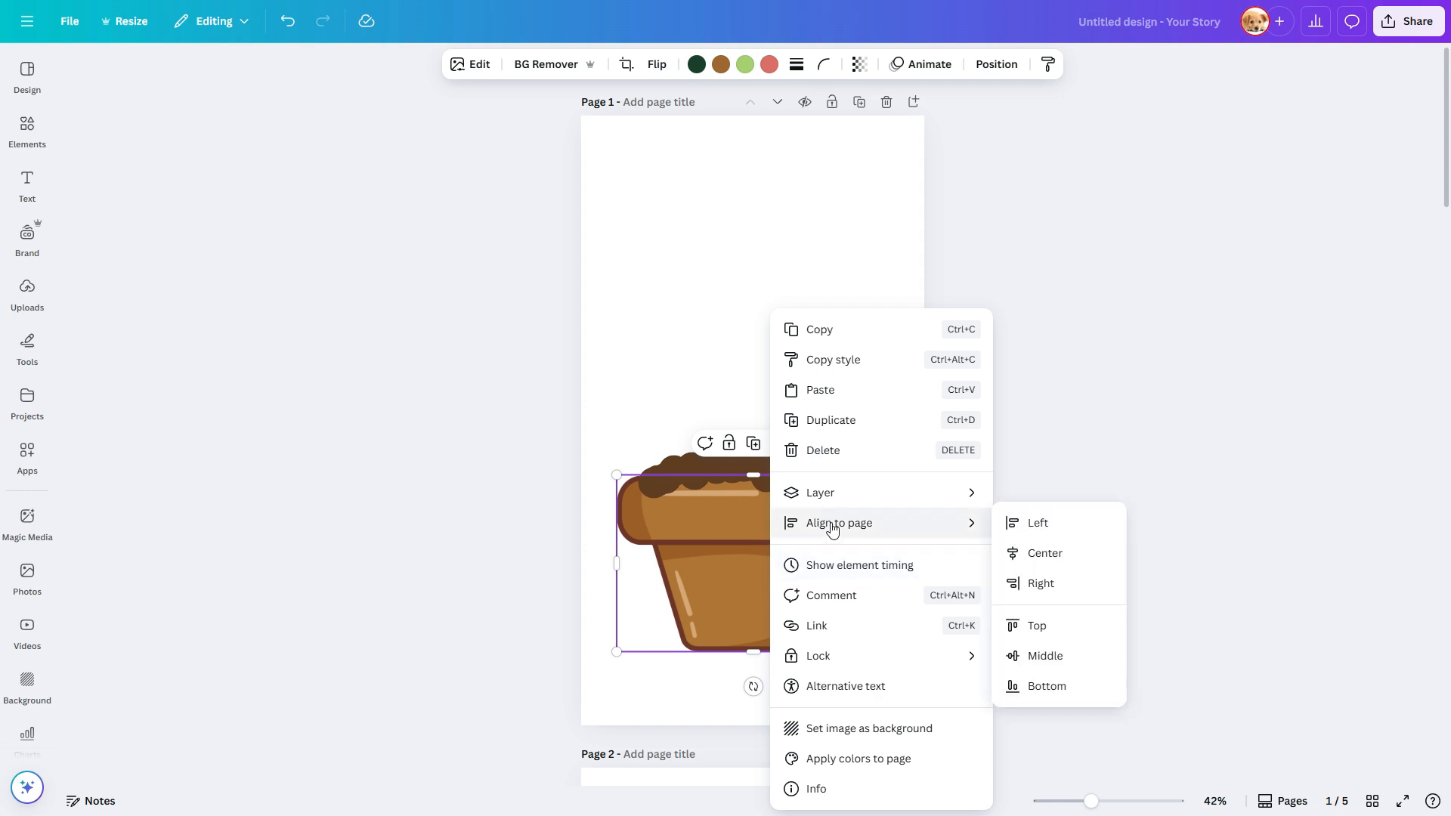
{"action": "mouse_move", "coordinate": [836, 500]}
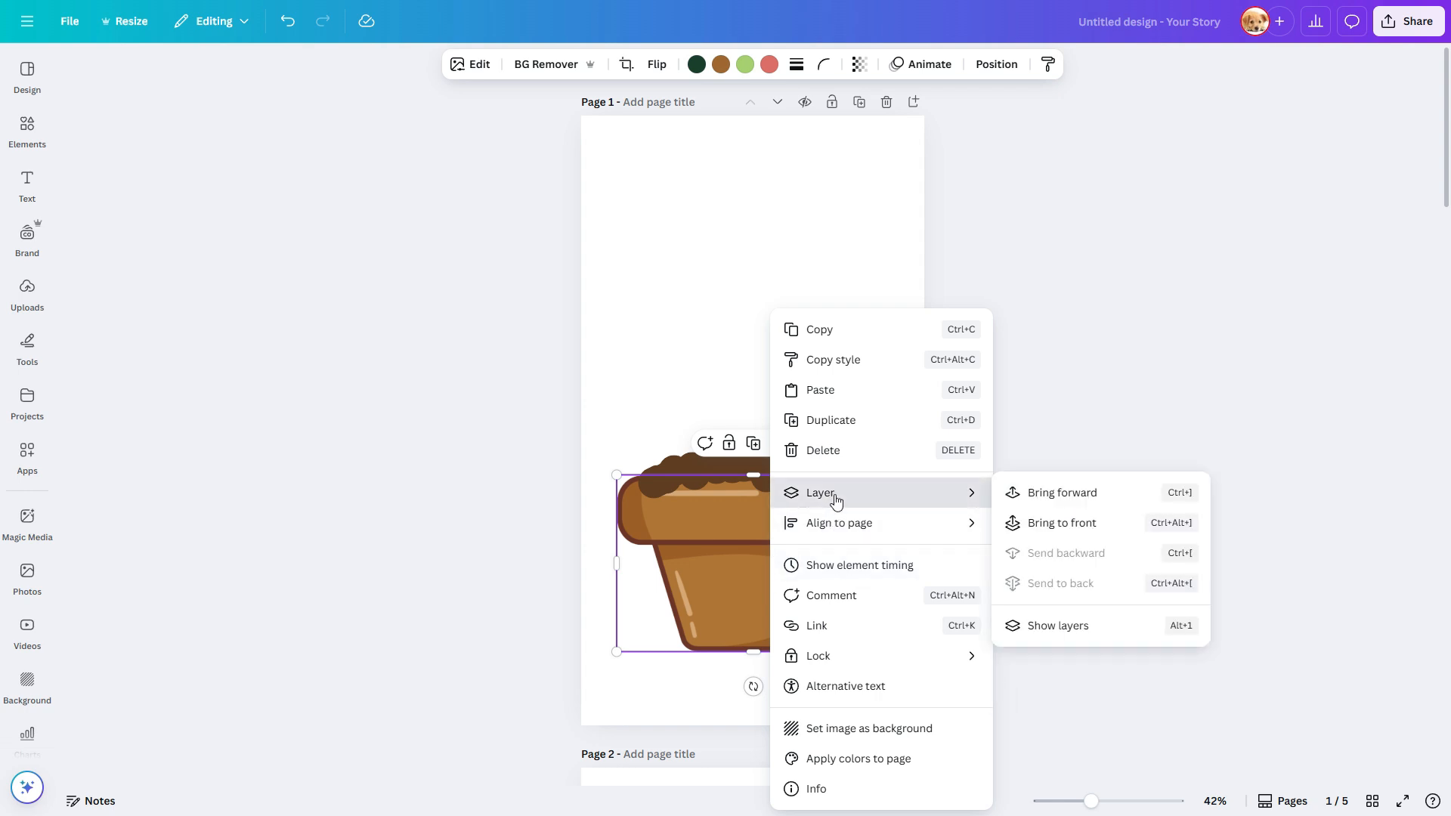
{"action": "left_click", "coordinate": [1055, 523]}
{"action": "left_click", "coordinate": [944, 568]}
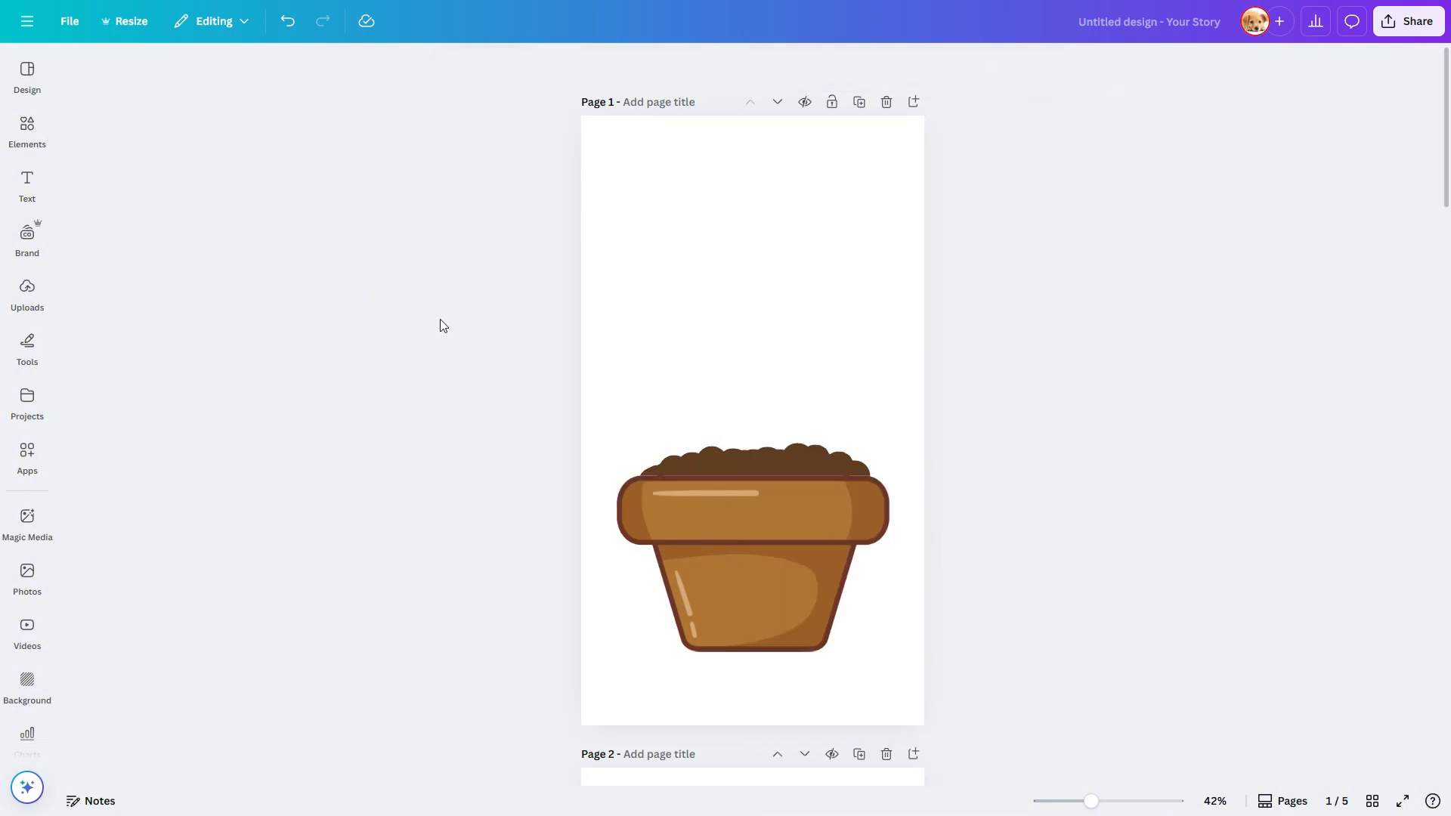
- Replace the element search with "seed" and show all graphics results
{"action": "left_click", "coordinate": [28, 130]}
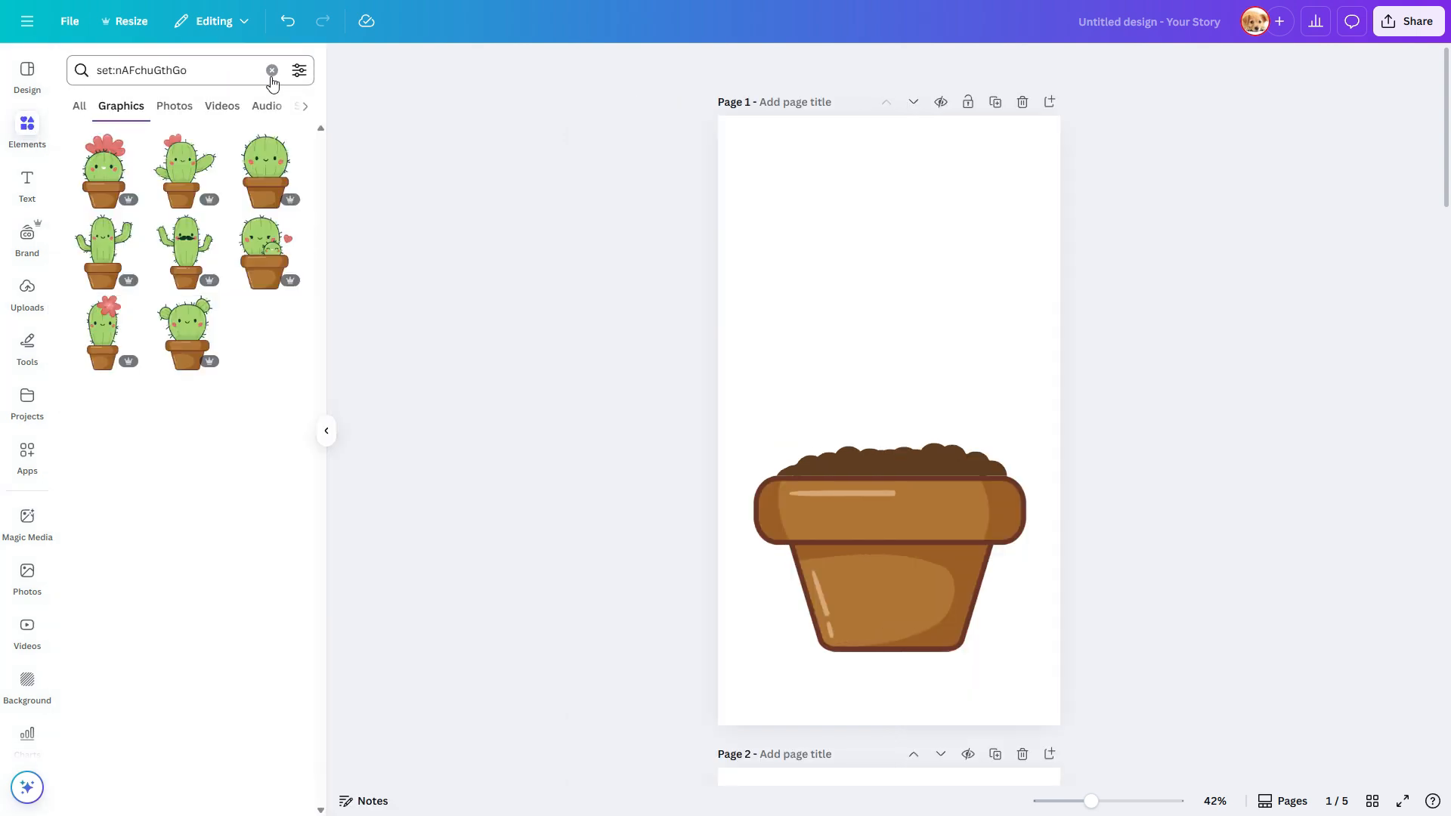
{"action": "left_click", "coordinate": [272, 70]}
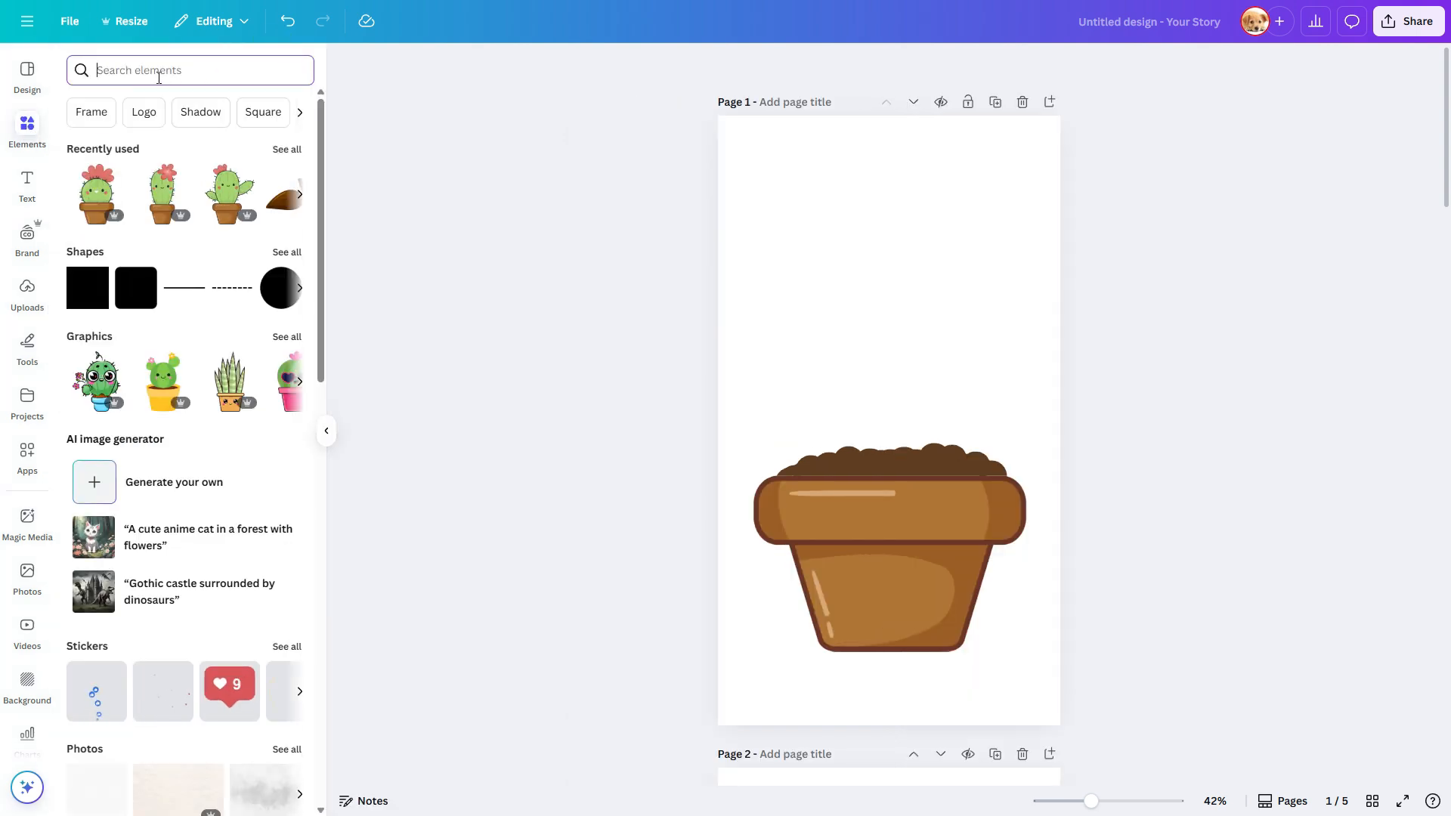
{"action": "type", "text": "seed"}
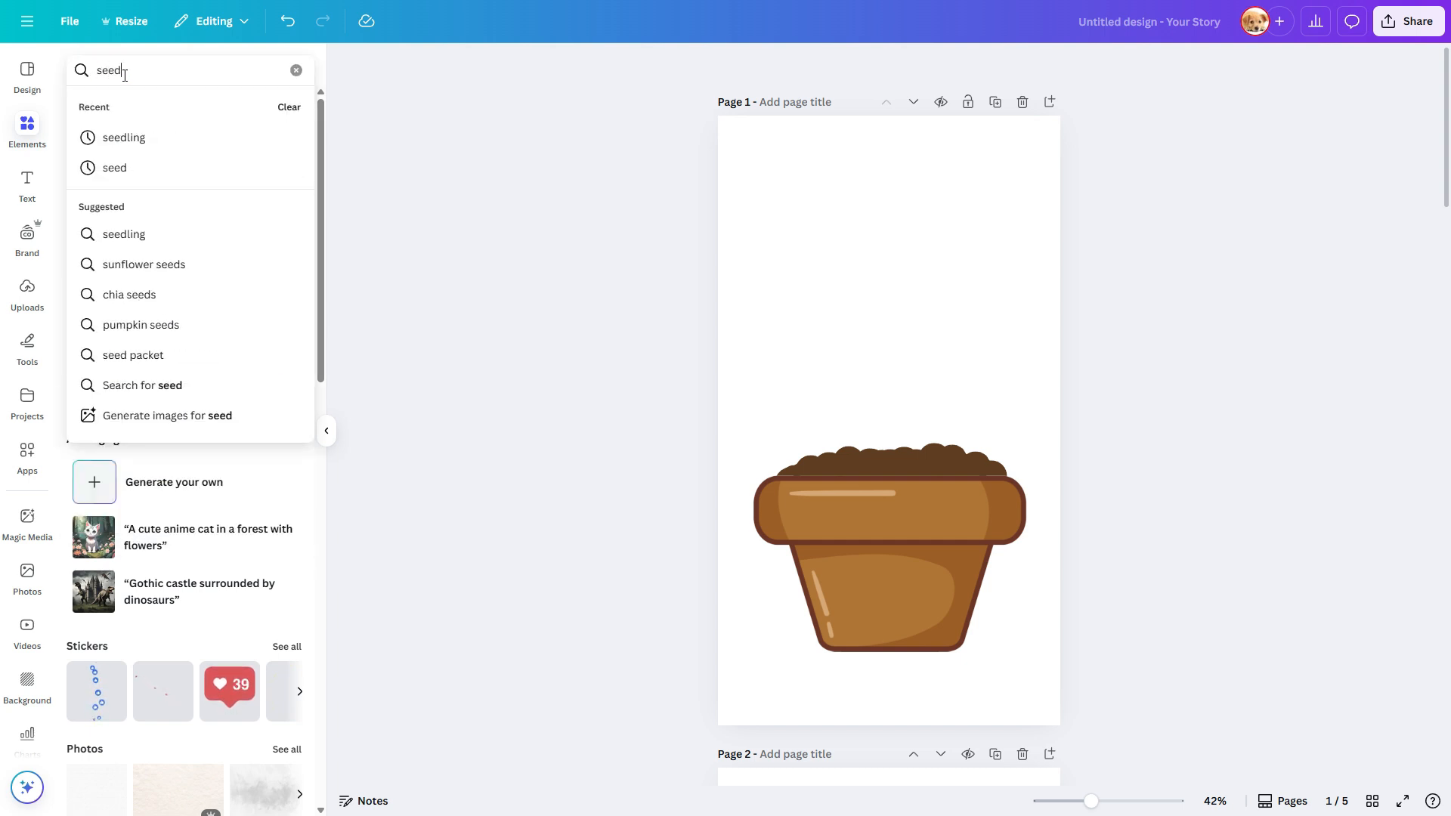
{"action": "key", "text": "Return"}
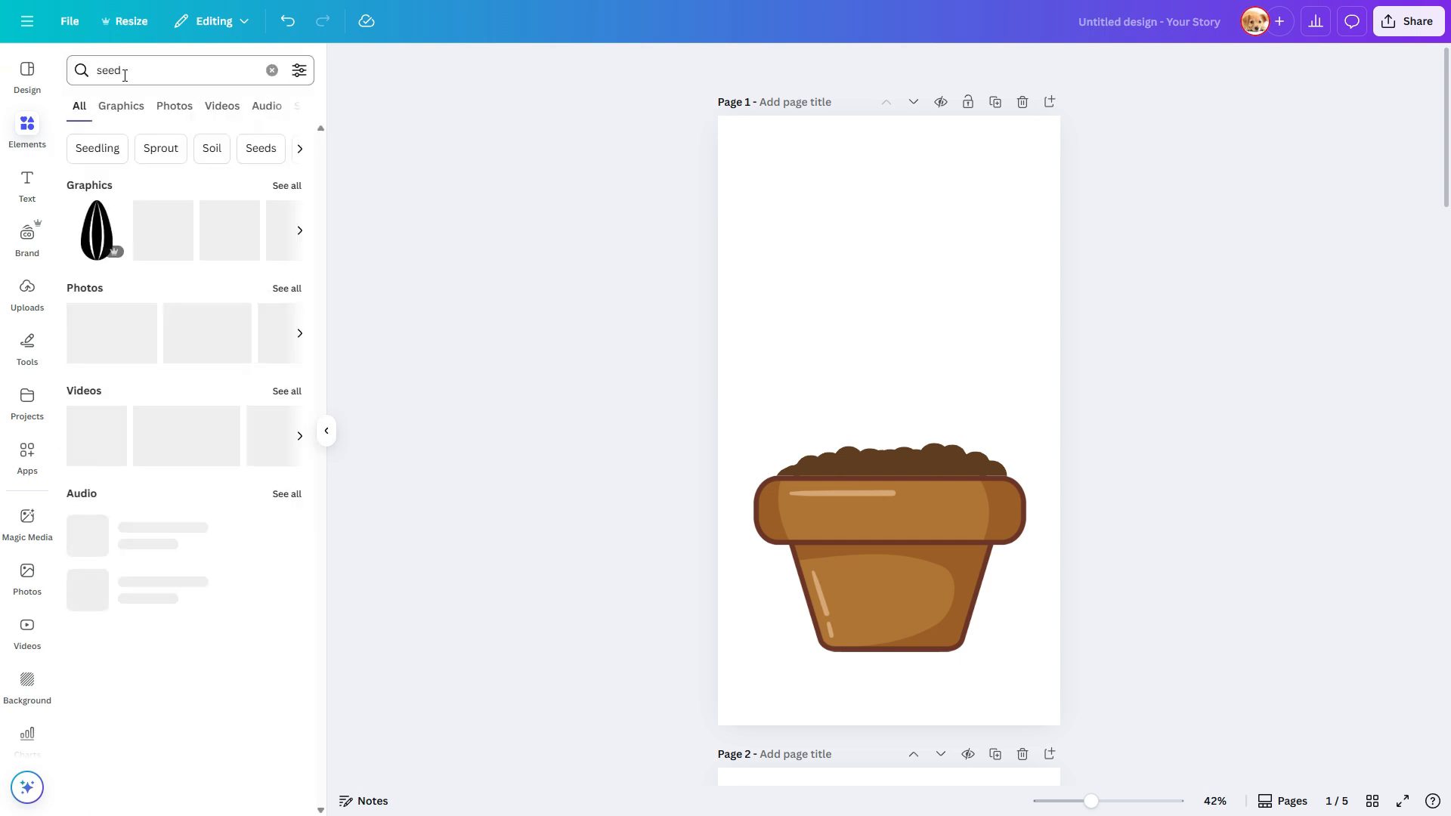
{"action": "left_click", "coordinate": [287, 187]}
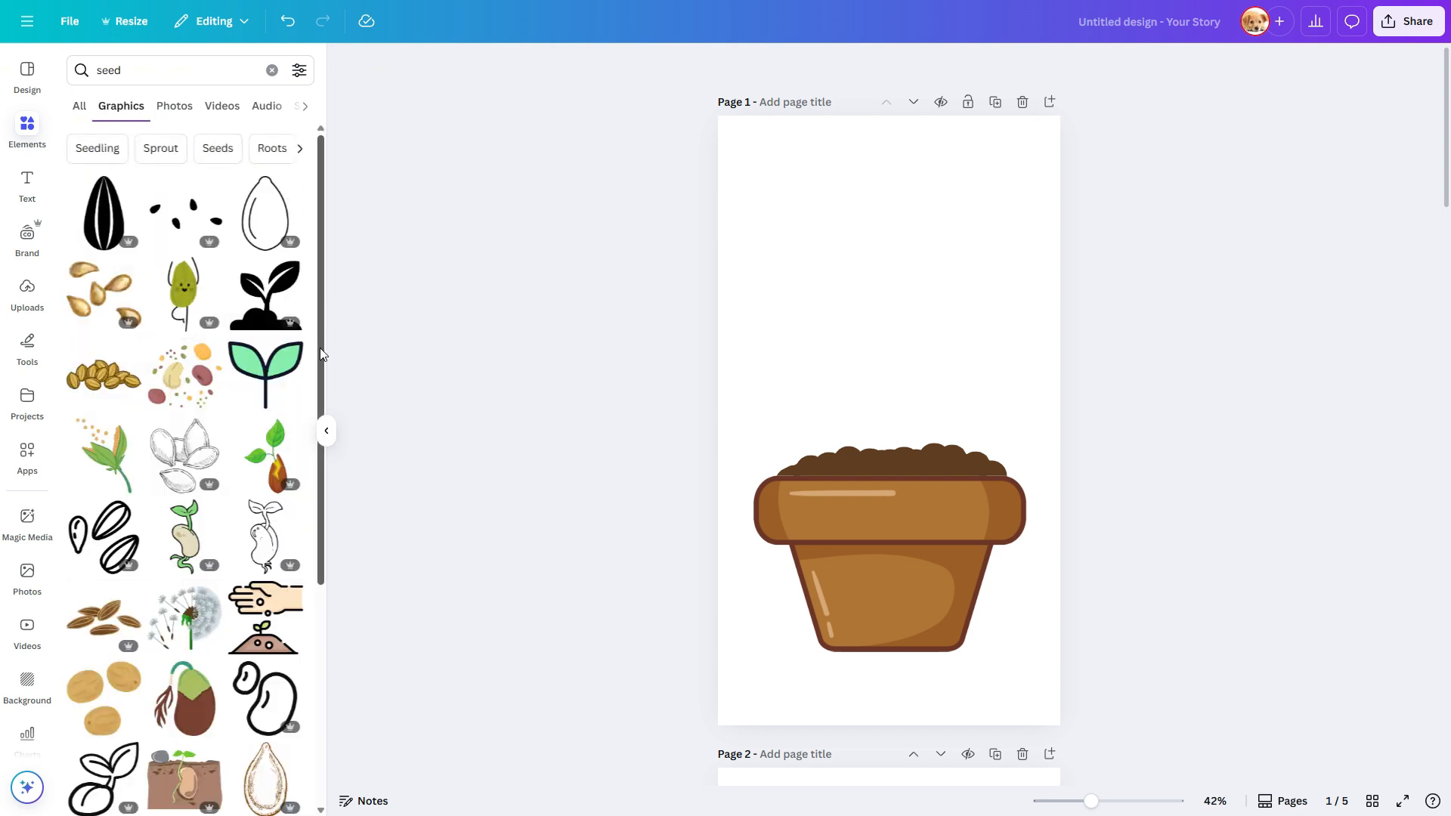
- Add the graphic of two glossy brown seeds to page 1, shrink it, and place it just above the soil
{"action": "left_click_drag", "start_coordinate": [320, 347], "coordinate": [301, 550]}
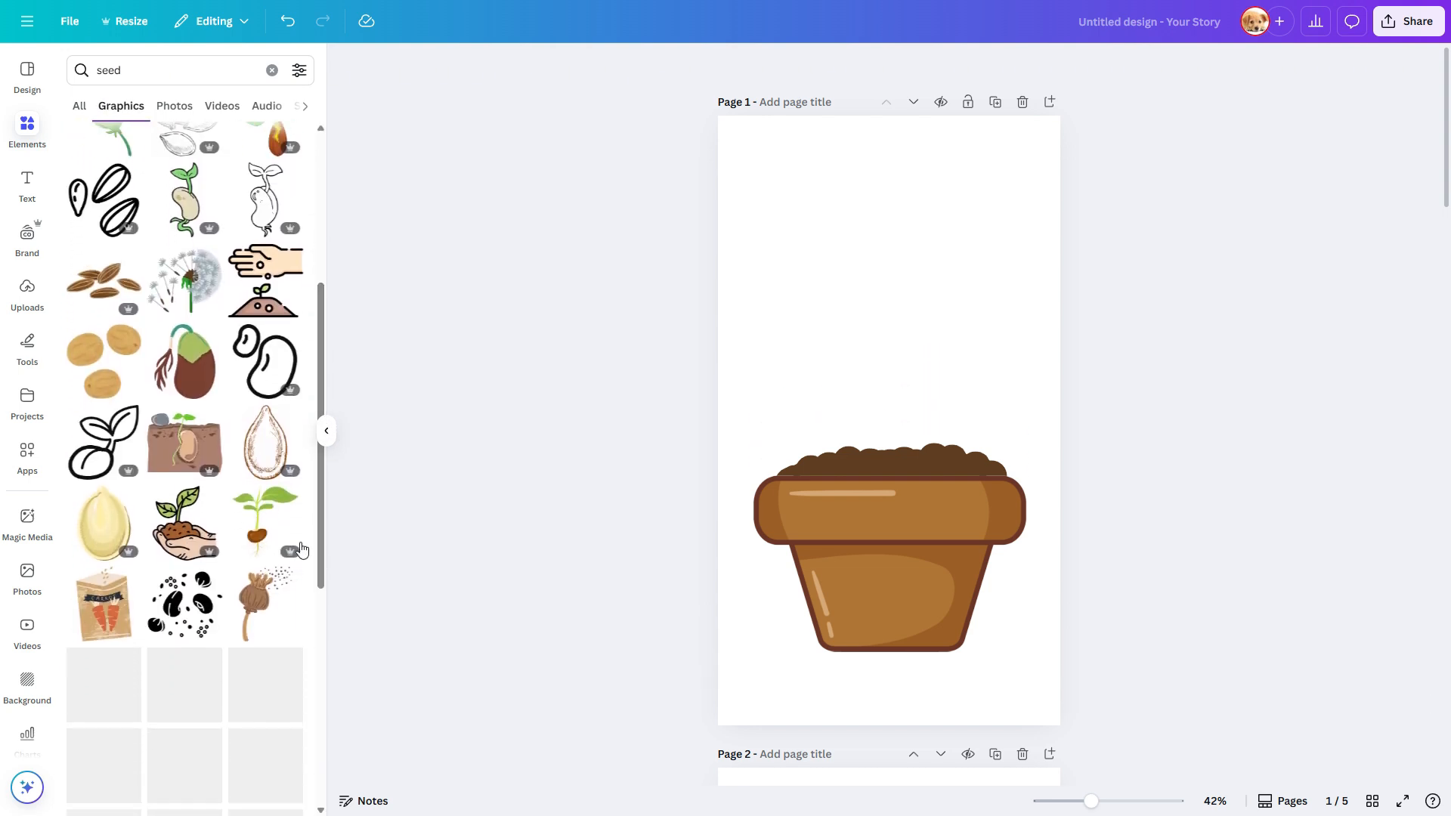
{"action": "scroll", "coordinate": [295, 536], "scroll_direction": "down", "scroll_amount": 5}
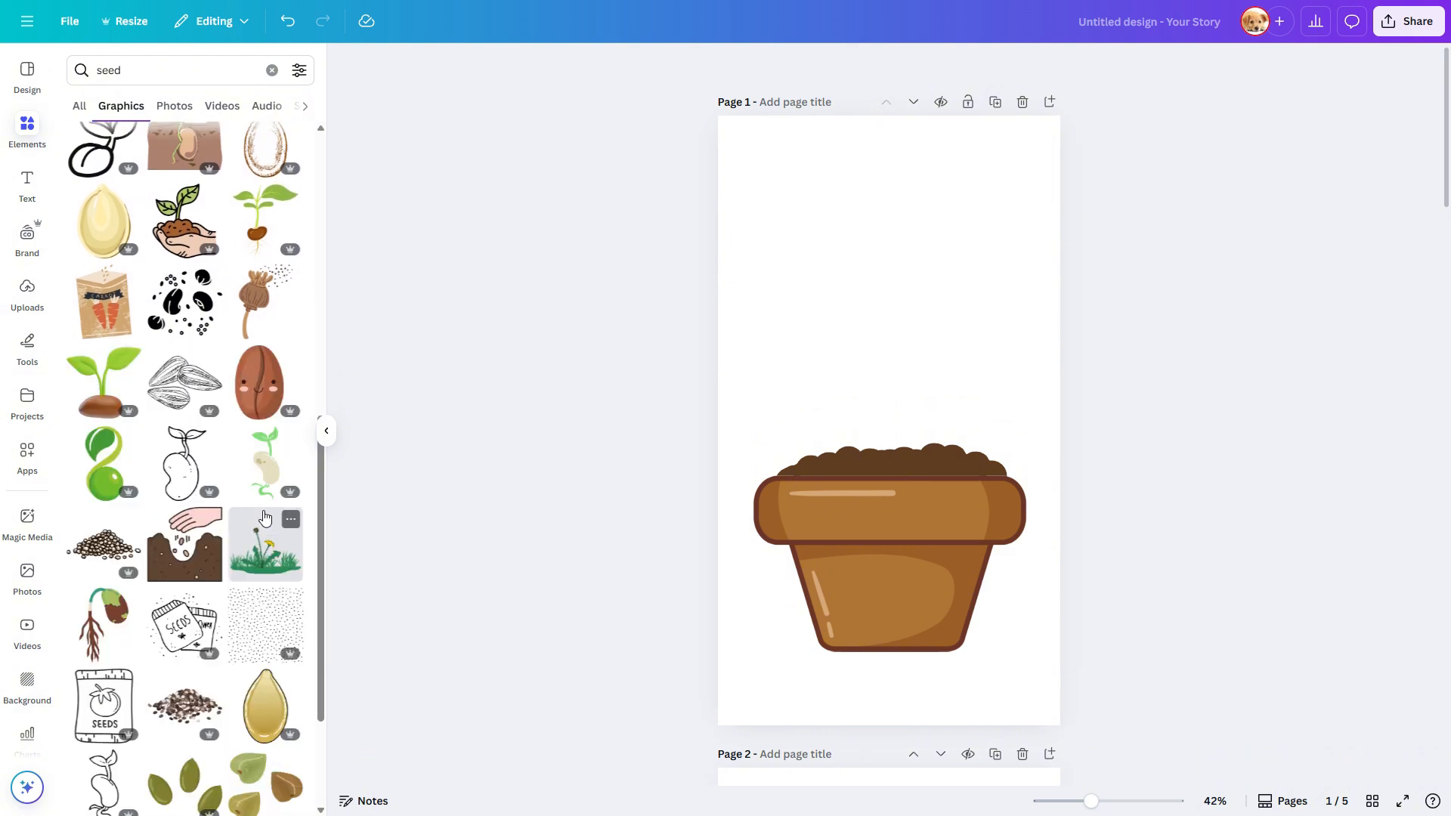
{"action": "scroll", "coordinate": [265, 518], "scroll_direction": "down", "scroll_amount": 6}
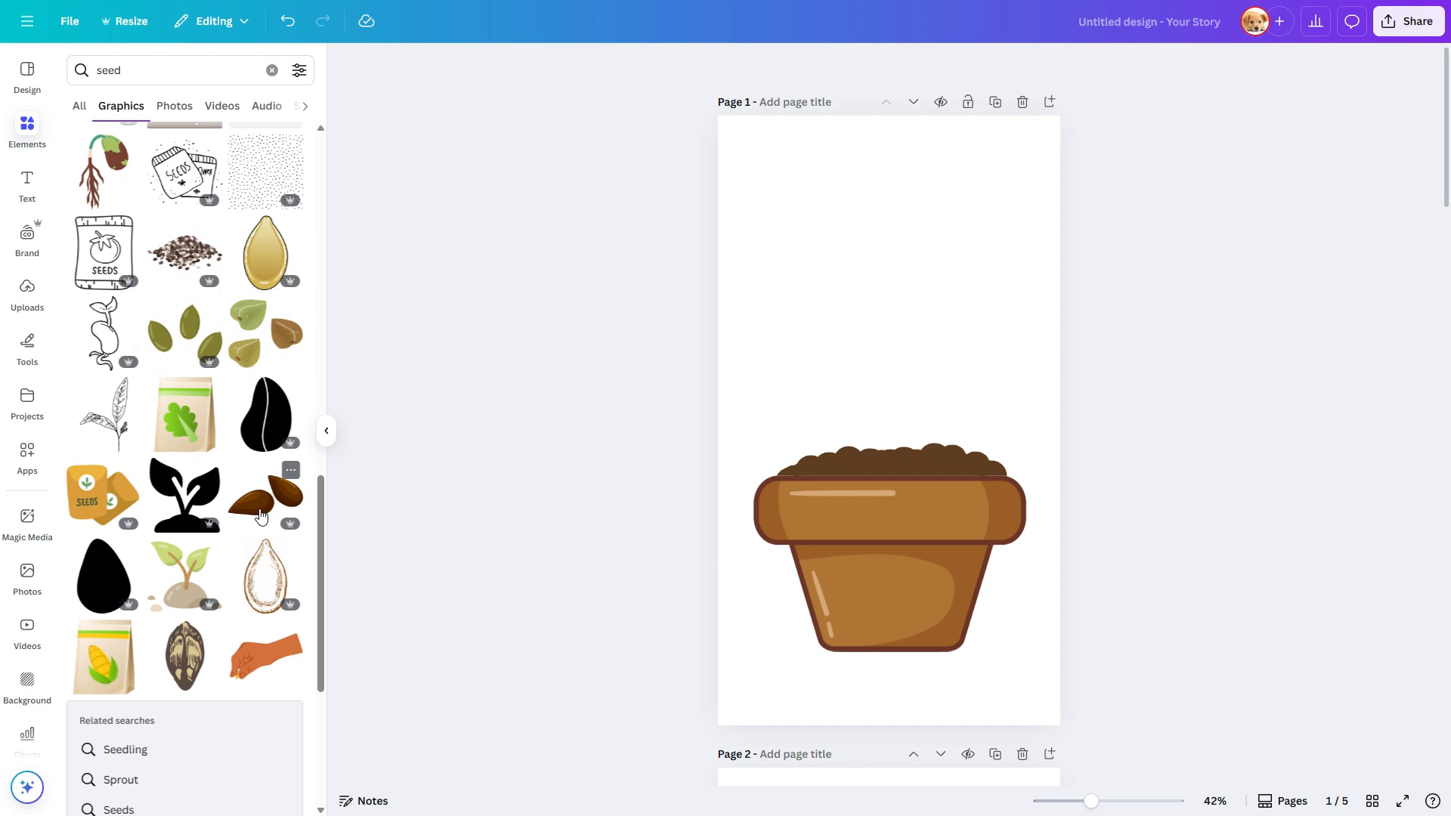
{"action": "left_click", "coordinate": [261, 513]}
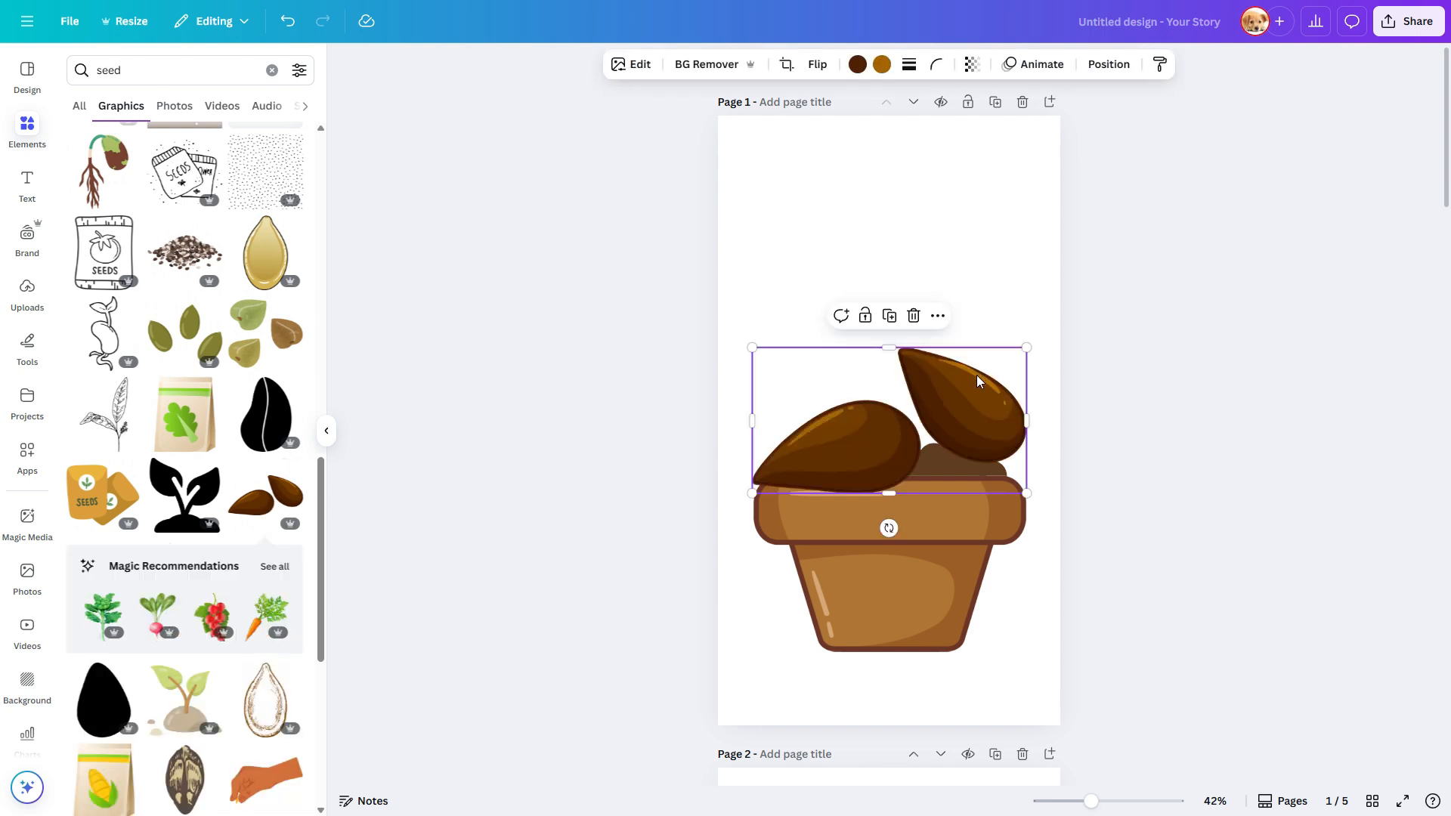
{"action": "left_click_drag", "start_coordinate": [977, 380], "coordinate": [976, 349]}
{"action": "left_click_drag", "start_coordinate": [1020, 297], "coordinate": [919, 379]}
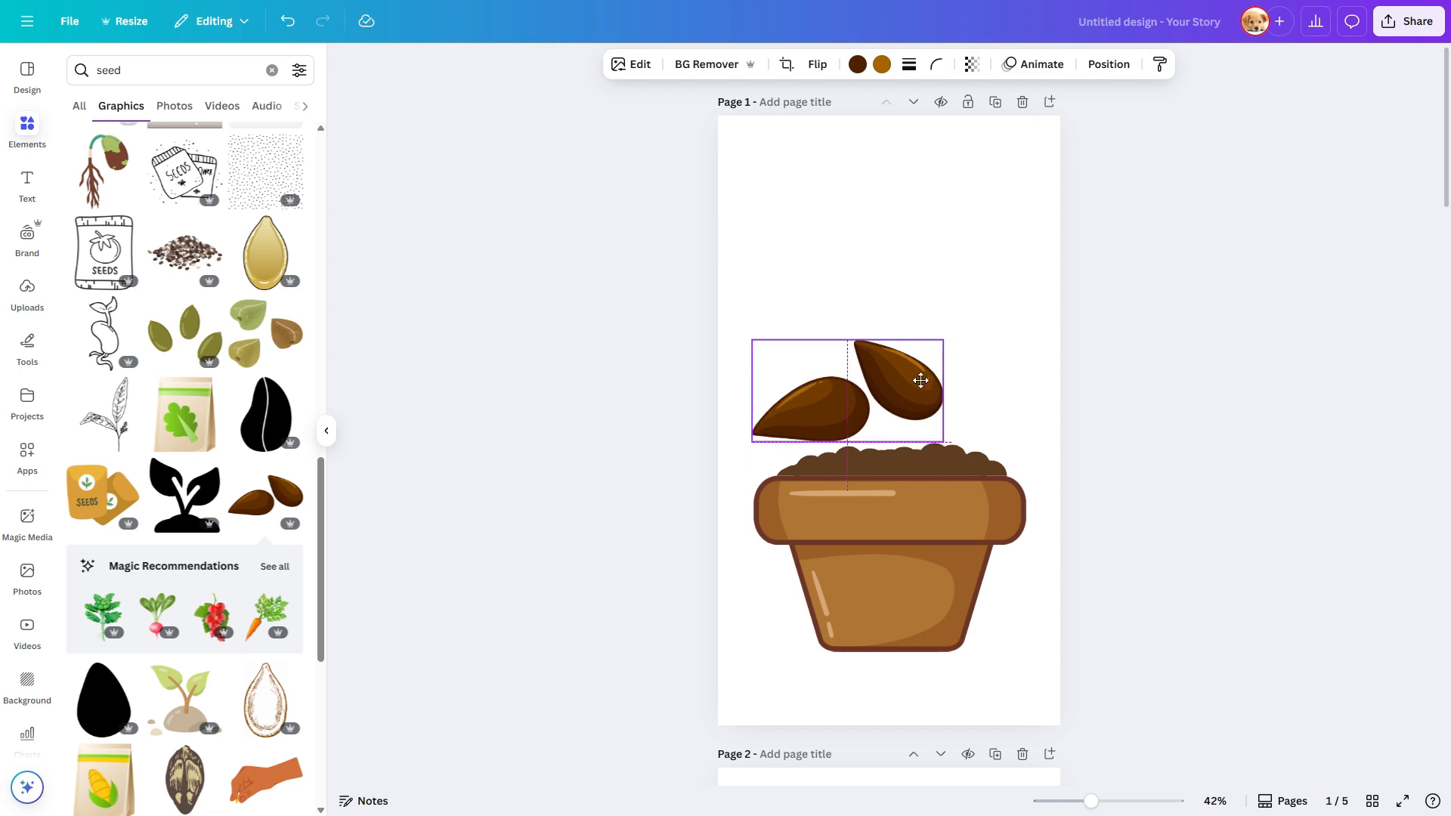
- Remove the left seed from the graphic using Magic Eraser with a brush size of 100
{"action": "left_click", "coordinate": [639, 64]}
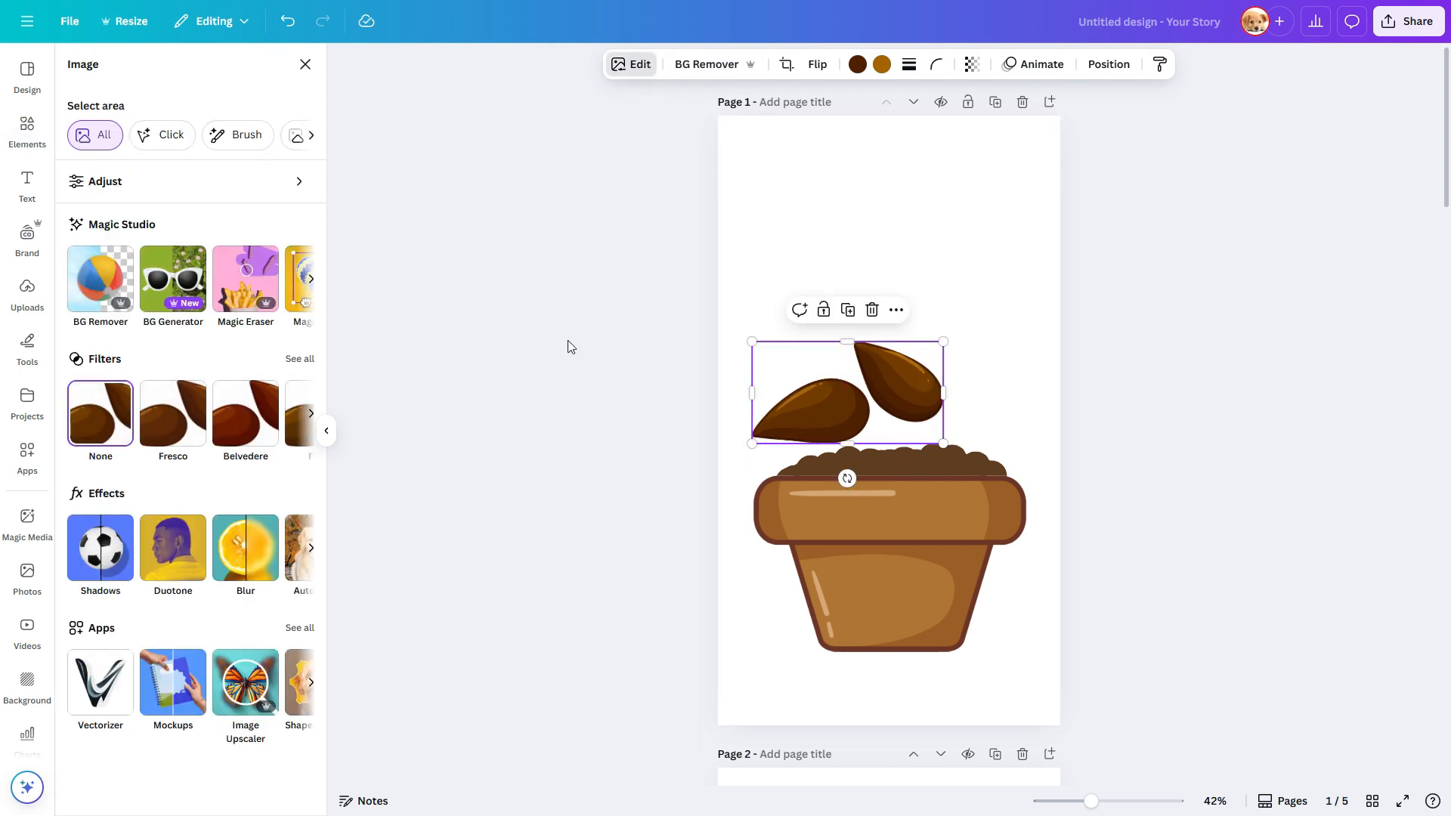
{"action": "left_click", "coordinate": [237, 141]}
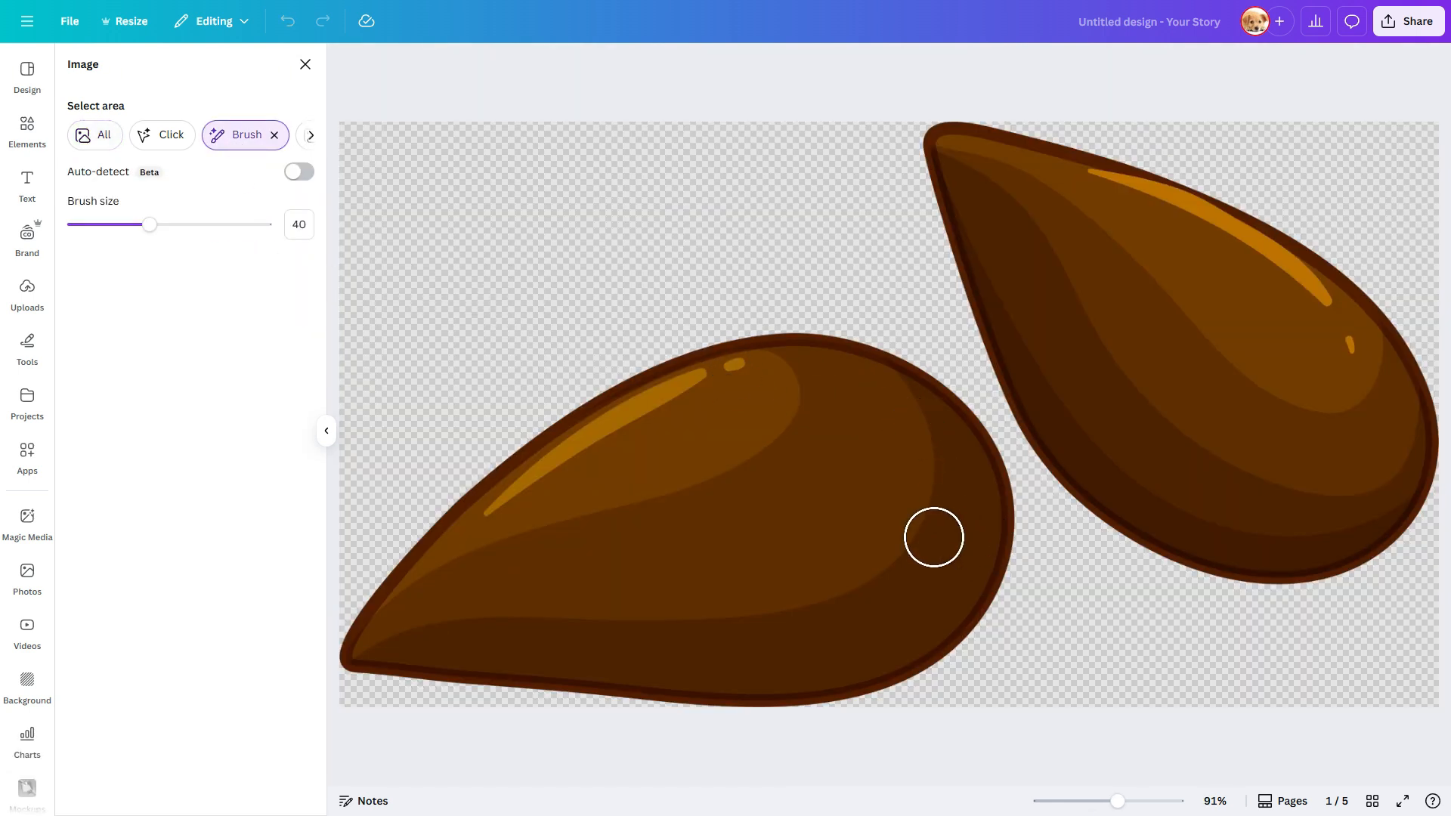
{"action": "left_click_drag", "start_coordinate": [151, 225], "coordinate": [266, 225]}
{"action": "mouse_move", "coordinate": [881, 408]}
{"action": "left_mouse_down"}
{"action": "mouse_move", "coordinate": [749, 400]}
{"action": "mouse_move", "coordinate": [559, 474]}
{"action": "mouse_move", "coordinate": [383, 633]}
{"action": "mouse_move", "coordinate": [445, 652]}
{"action": "mouse_move", "coordinate": [821, 654]}
{"action": "mouse_move", "coordinate": [919, 635]}
{"action": "mouse_move", "coordinate": [969, 571]}
{"action": "mouse_move", "coordinate": [924, 450]}
{"action": "mouse_move", "coordinate": [834, 573]}
{"action": "mouse_move", "coordinate": [635, 547]}
{"action": "mouse_move", "coordinate": [552, 564]}
{"action": "mouse_move", "coordinate": [742, 508]}
{"action": "left_mouse_up"}
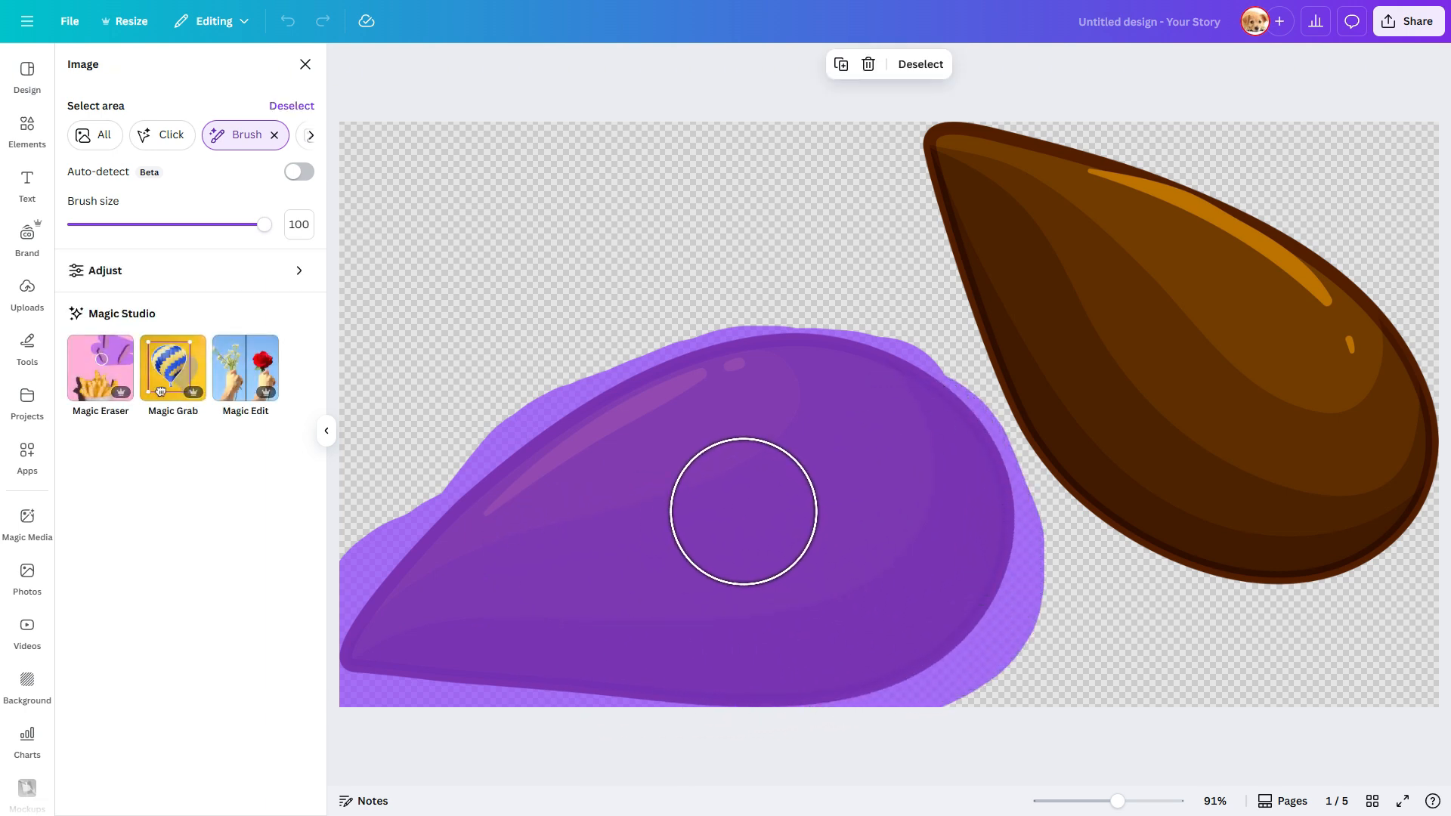
{"action": "left_click", "coordinate": [98, 385]}
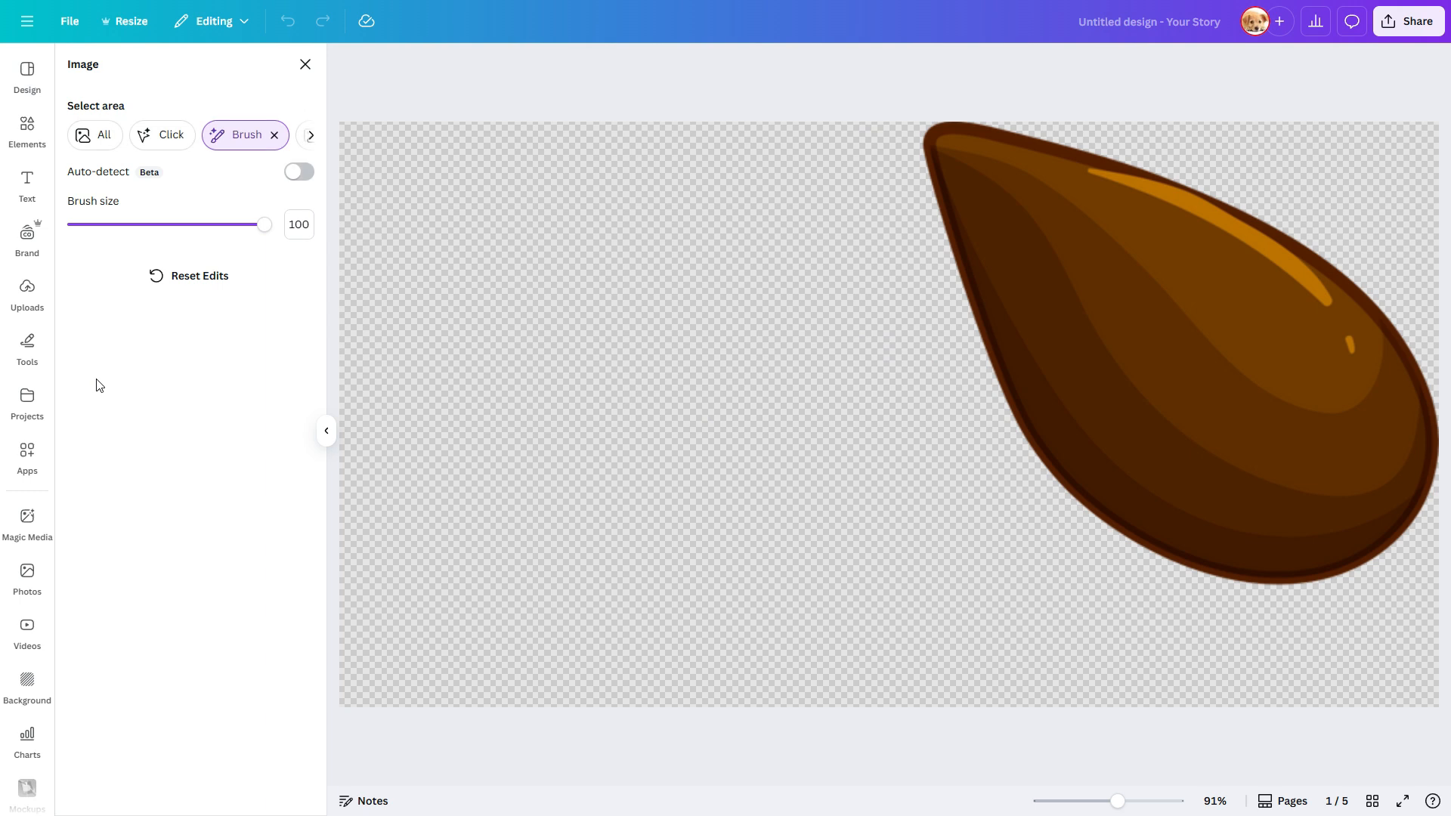
{"action": "left_click", "coordinate": [306, 64]}
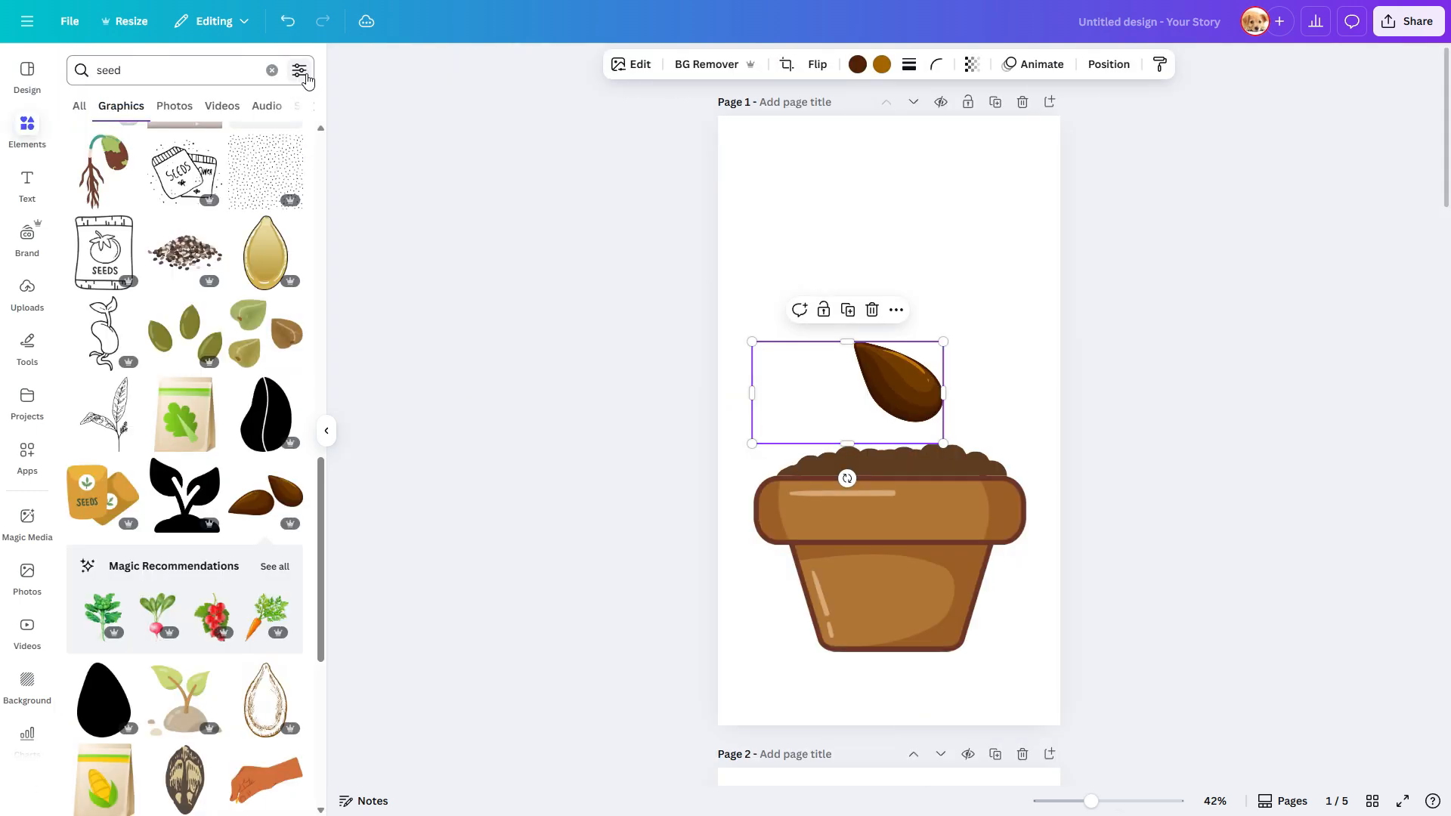
- Nudge the remaining seed slightly to the left above the soil on page 1
{"action": "left_click", "coordinate": [979, 286]}
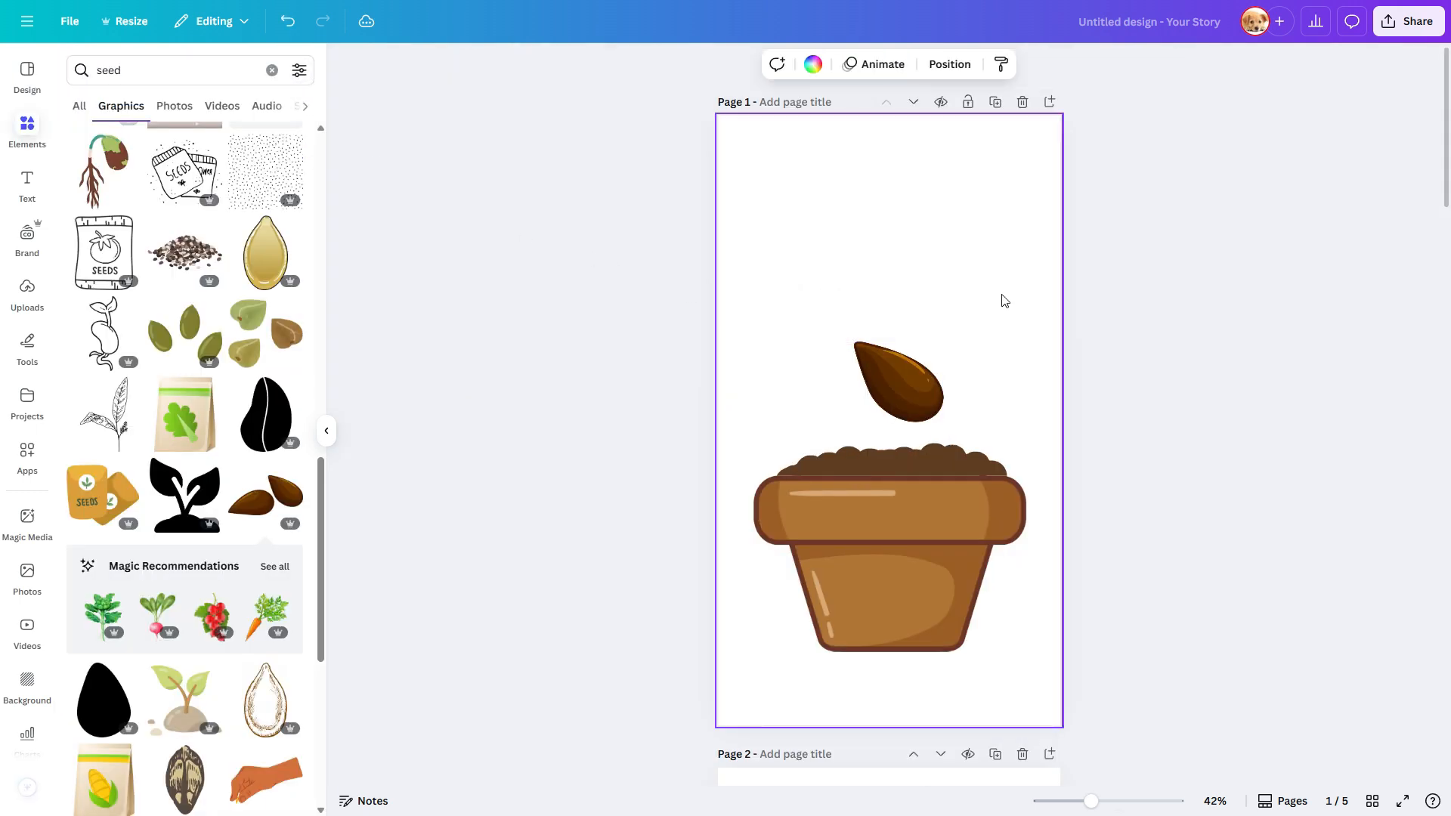
{"action": "left_click", "coordinate": [917, 379]}
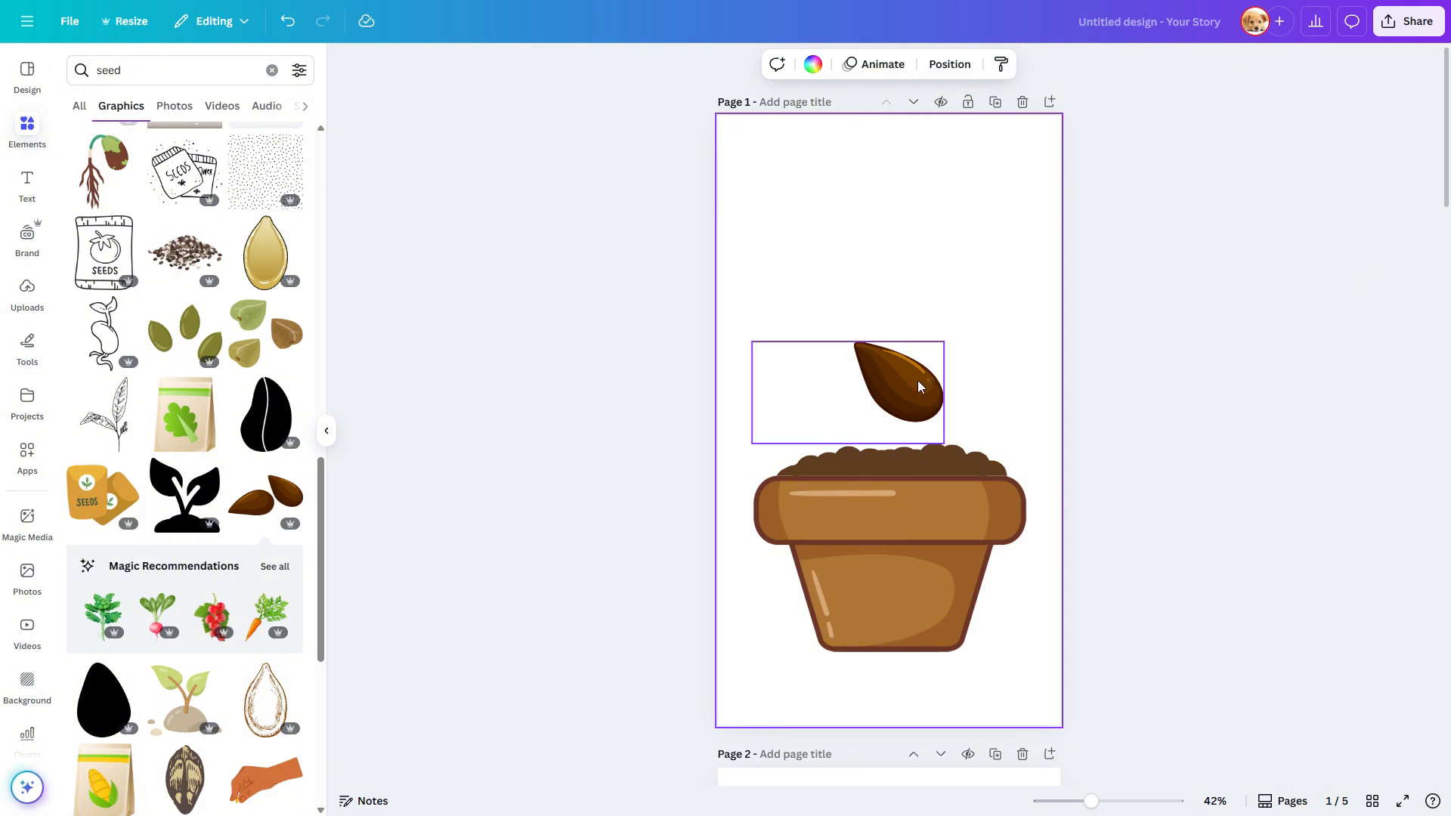
{"action": "left_click", "coordinate": [1039, 327]}
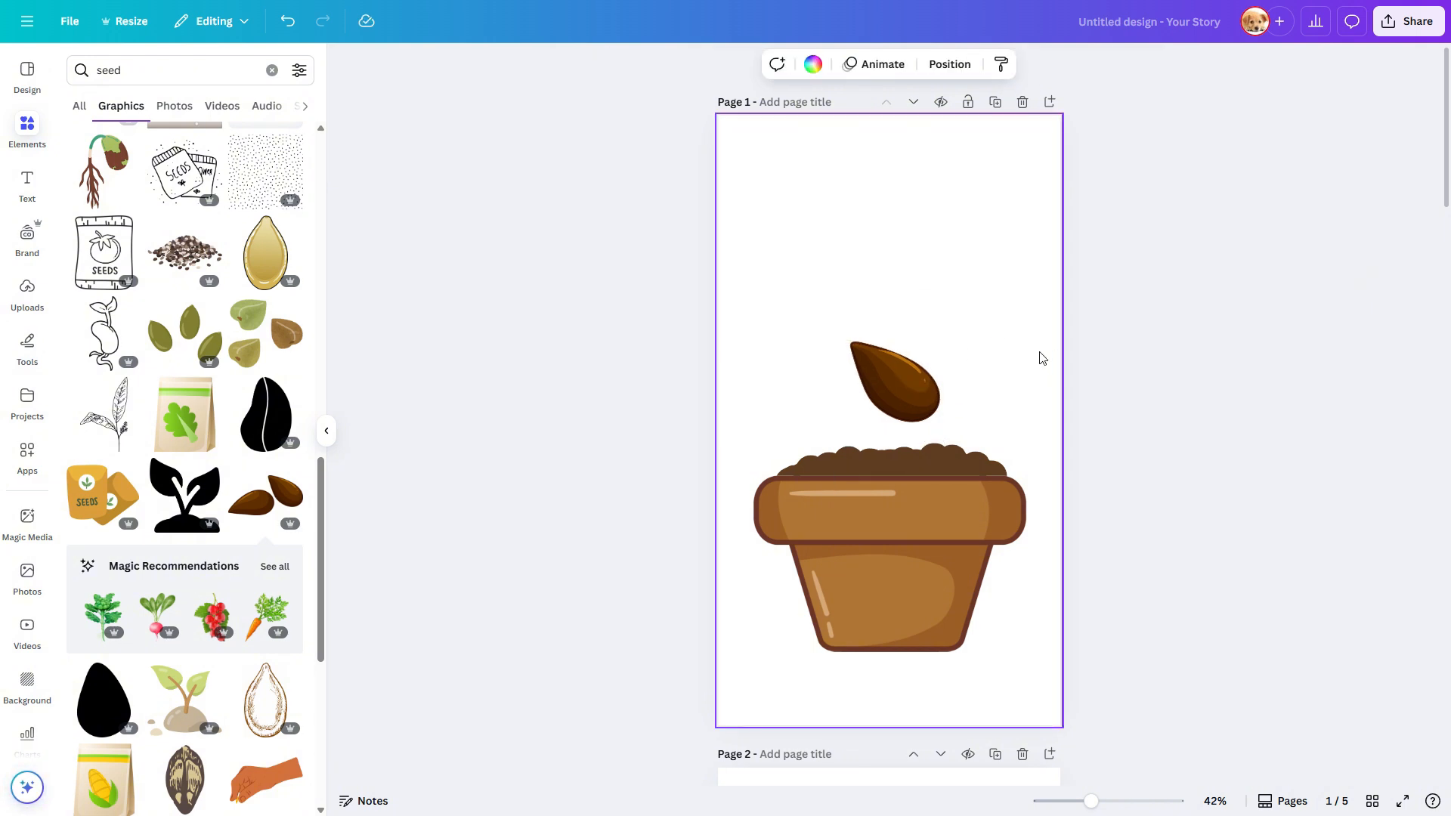
- Copy the pot and its soil mound from page 1 onto the blank page 2, without the seed
{"action": "scroll", "coordinate": [1042, 359], "scroll_direction": "down", "scroll_amount": 2}
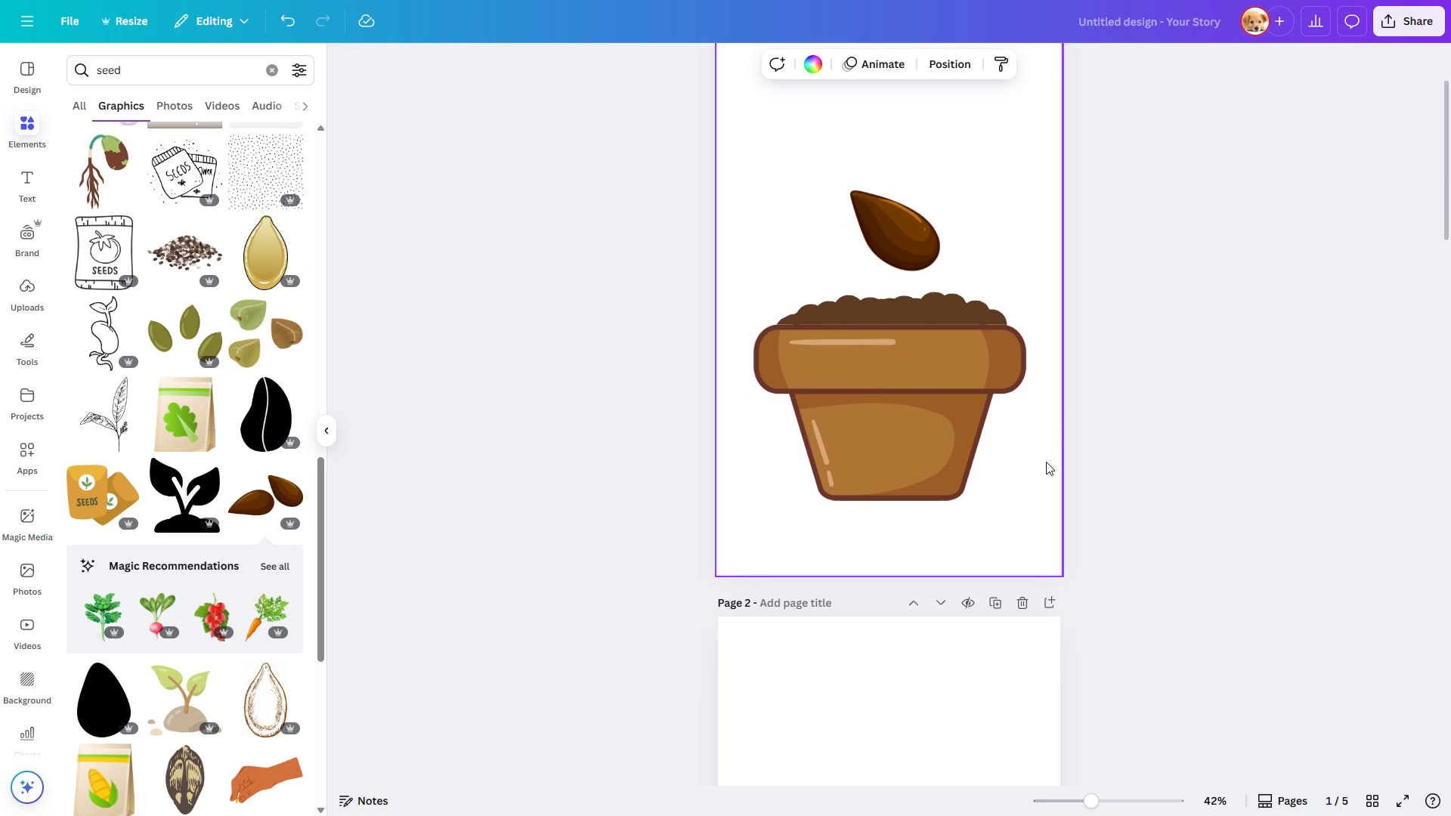
{"action": "left_click_drag", "start_coordinate": [1036, 494], "coordinate": [735, 296]}
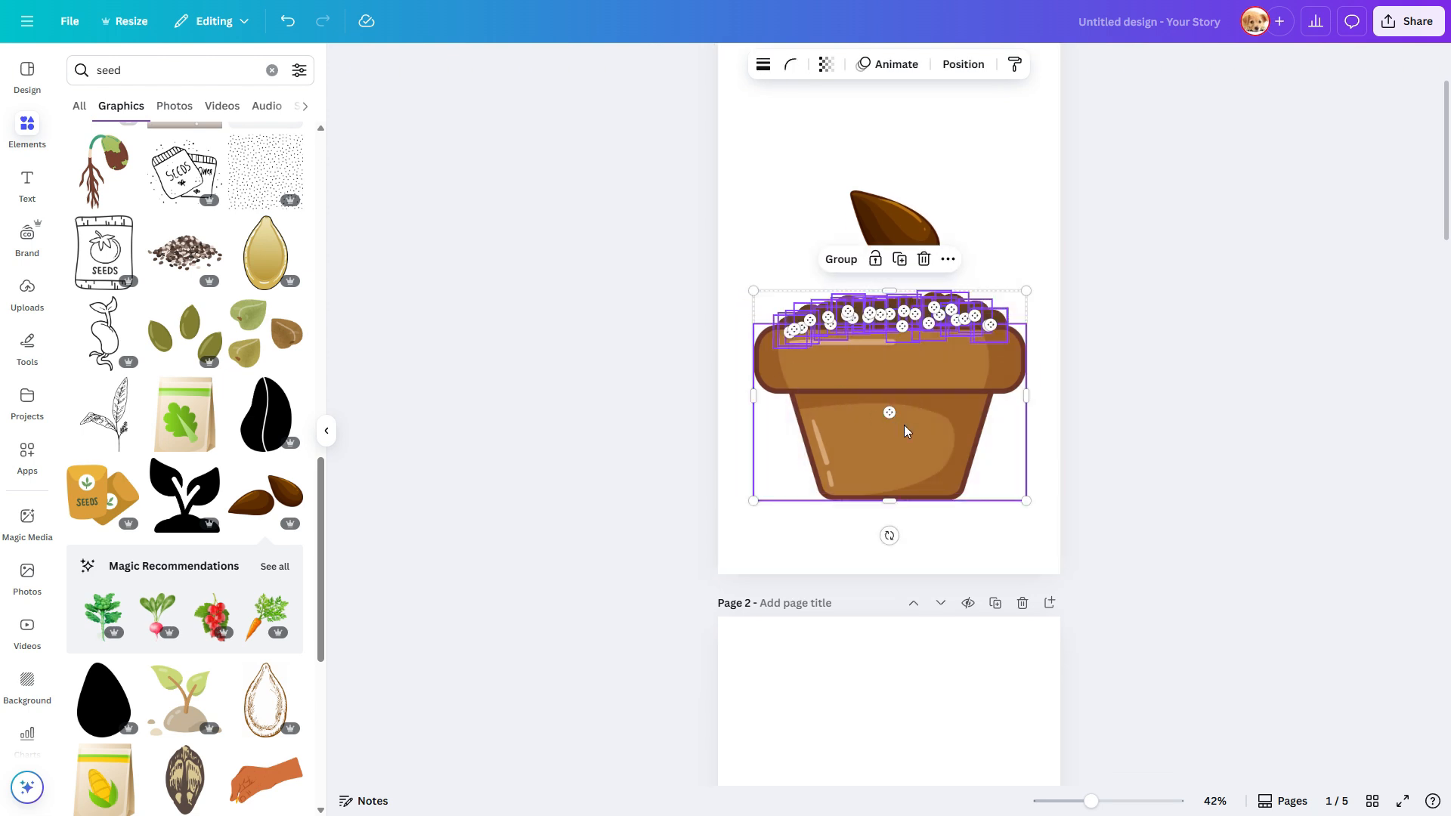
{"action": "scroll", "coordinate": [952, 472], "scroll_direction": "down", "scroll_amount": 5}
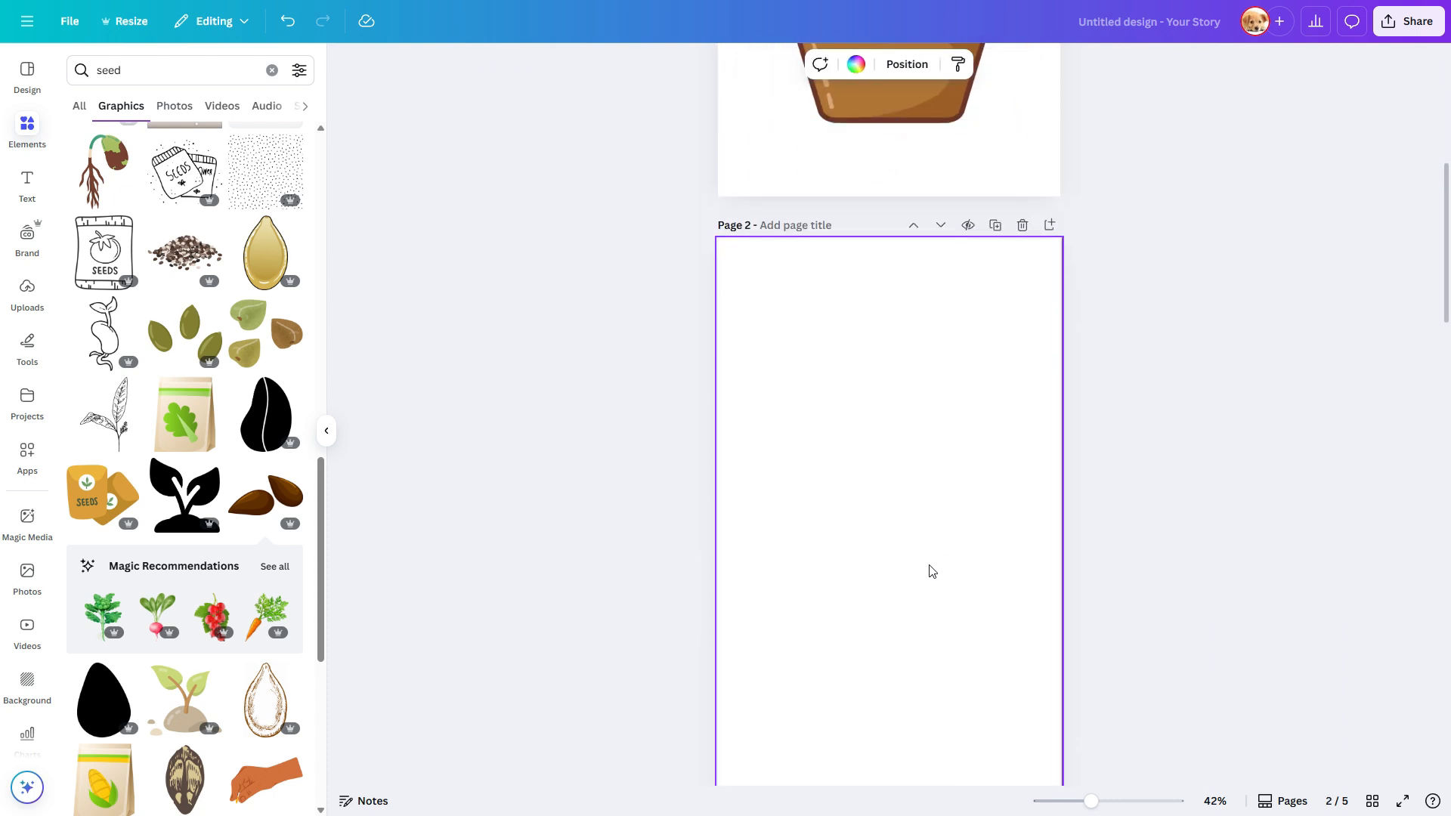
{"action": "scroll", "coordinate": [954, 559], "scroll_direction": "down", "scroll_amount": 3}
{"action": "scroll", "coordinate": [950, 537], "scroll_direction": "up", "scroll_amount": 1}
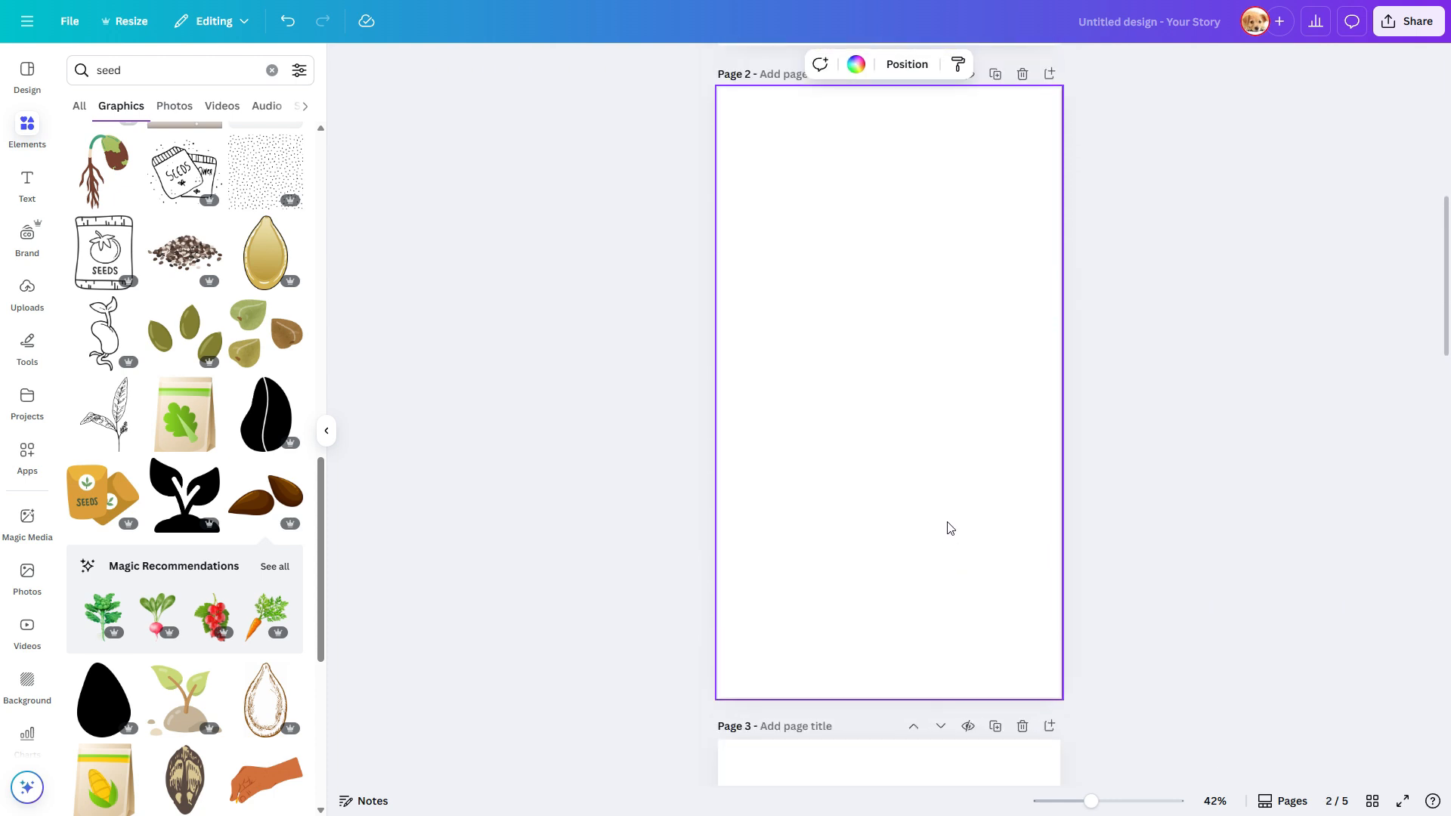
{"action": "key", "text": "ctrl+v"}
{"action": "left_click", "coordinate": [984, 321]}
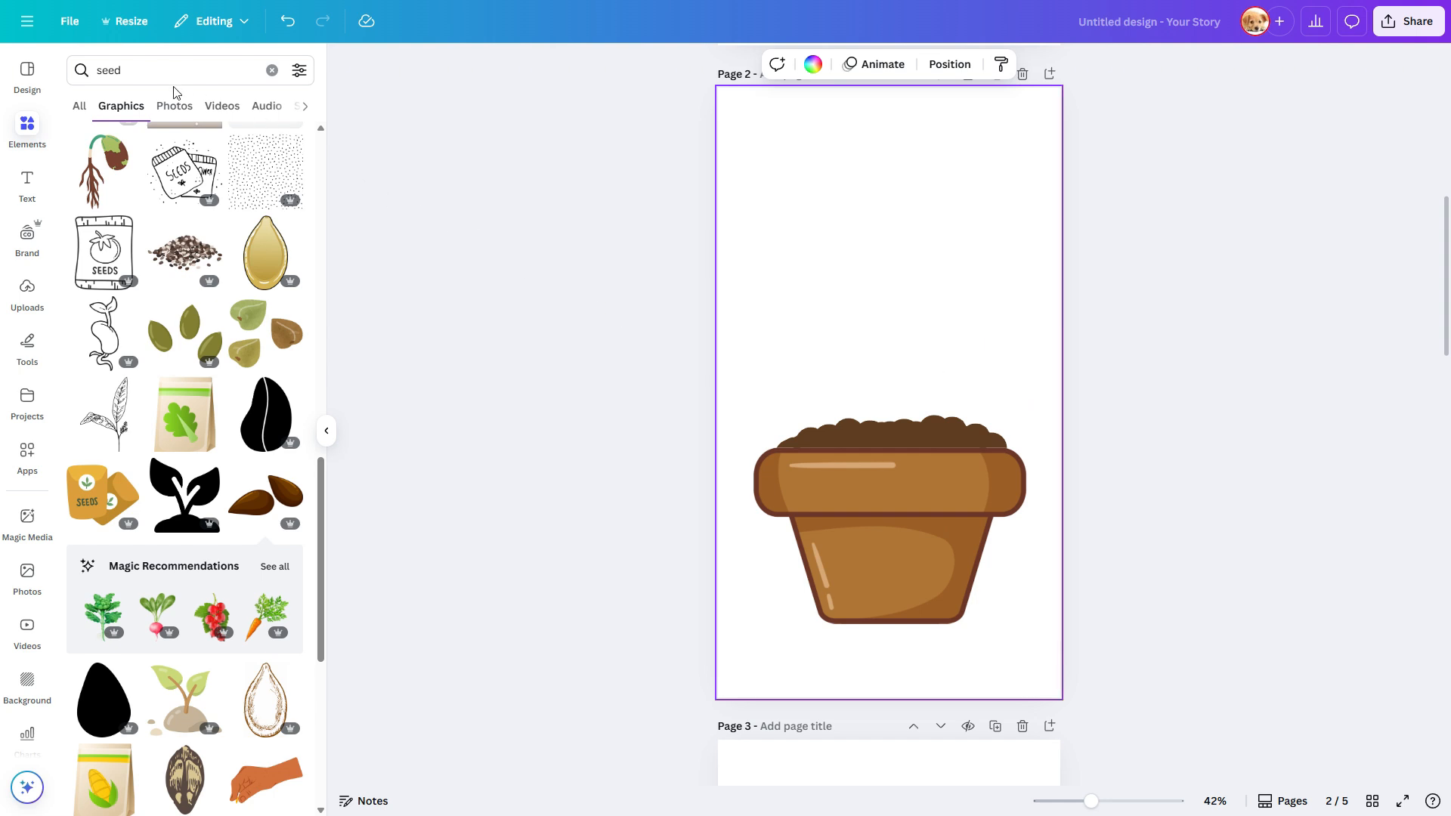
- Change the element search to "seedling" within the graphics results
{"action": "left_click", "coordinate": [157, 69]}
{"action": "type", "text": "ling"}
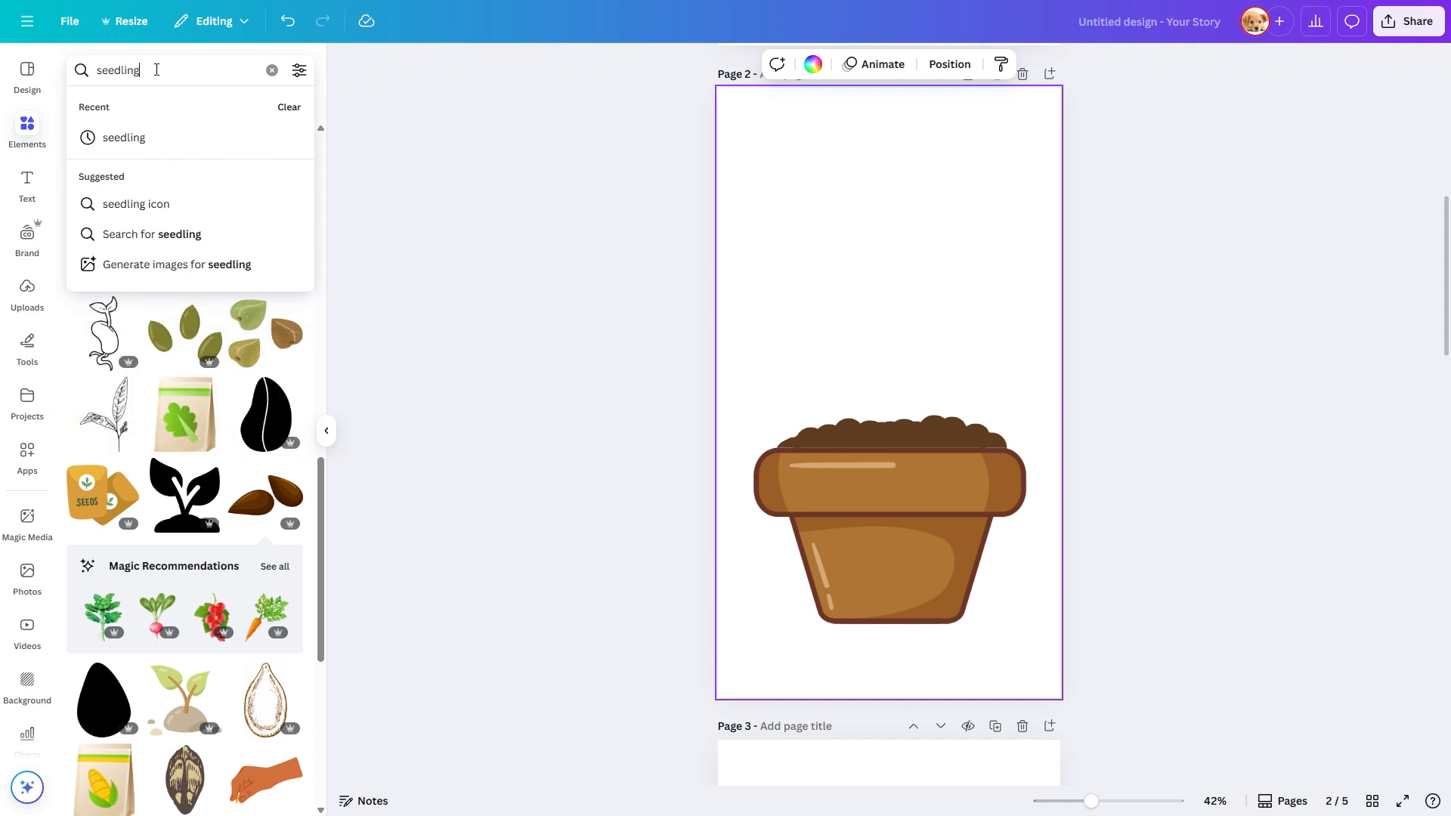
{"action": "key", "text": "Return"}
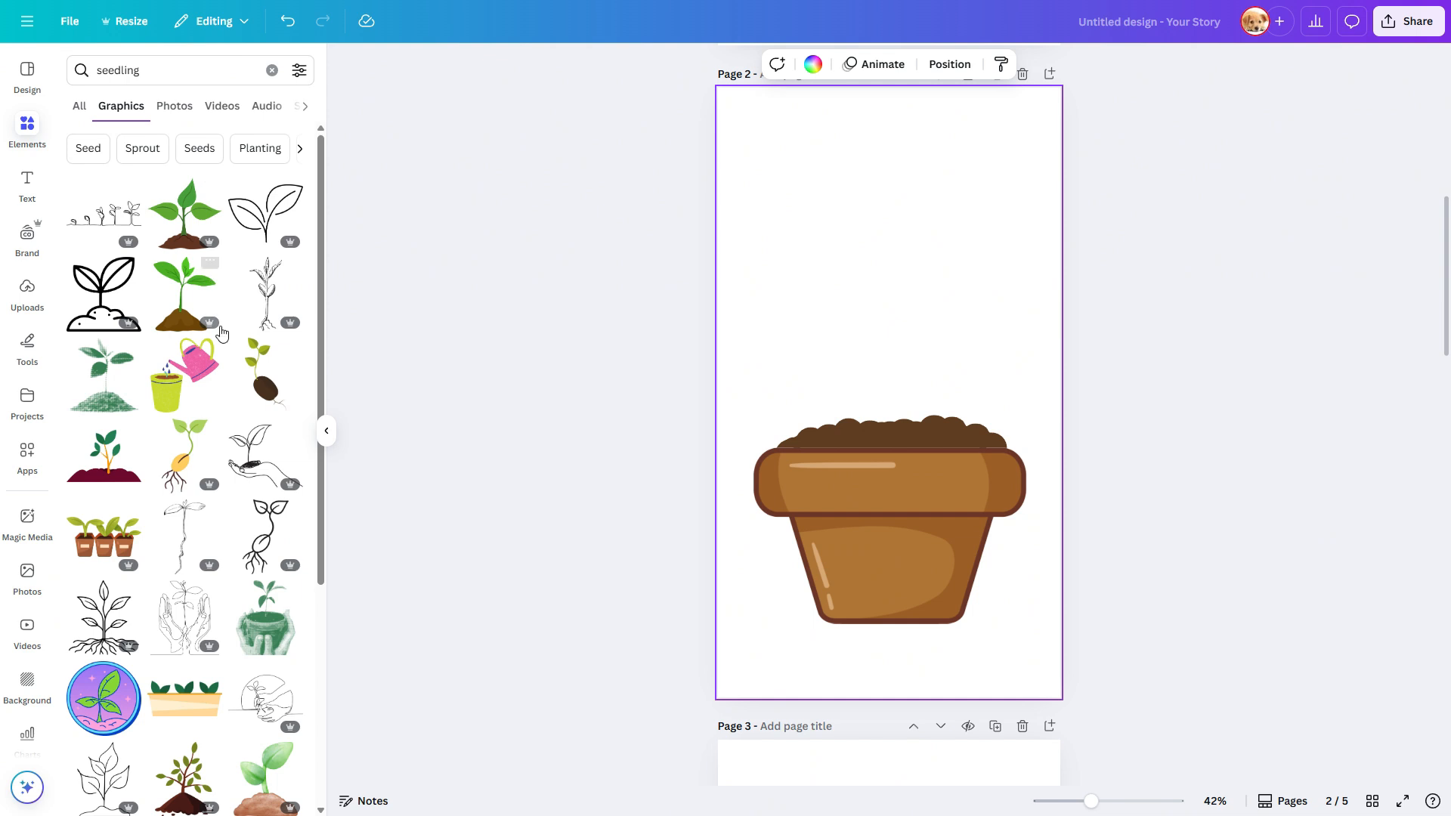
- Add the light-green two-leaf seedling graphic to page 2, shrink it, and centre it with its stem in the soil
{"action": "left_click_drag", "start_coordinate": [319, 347], "coordinate": [192, 618]}
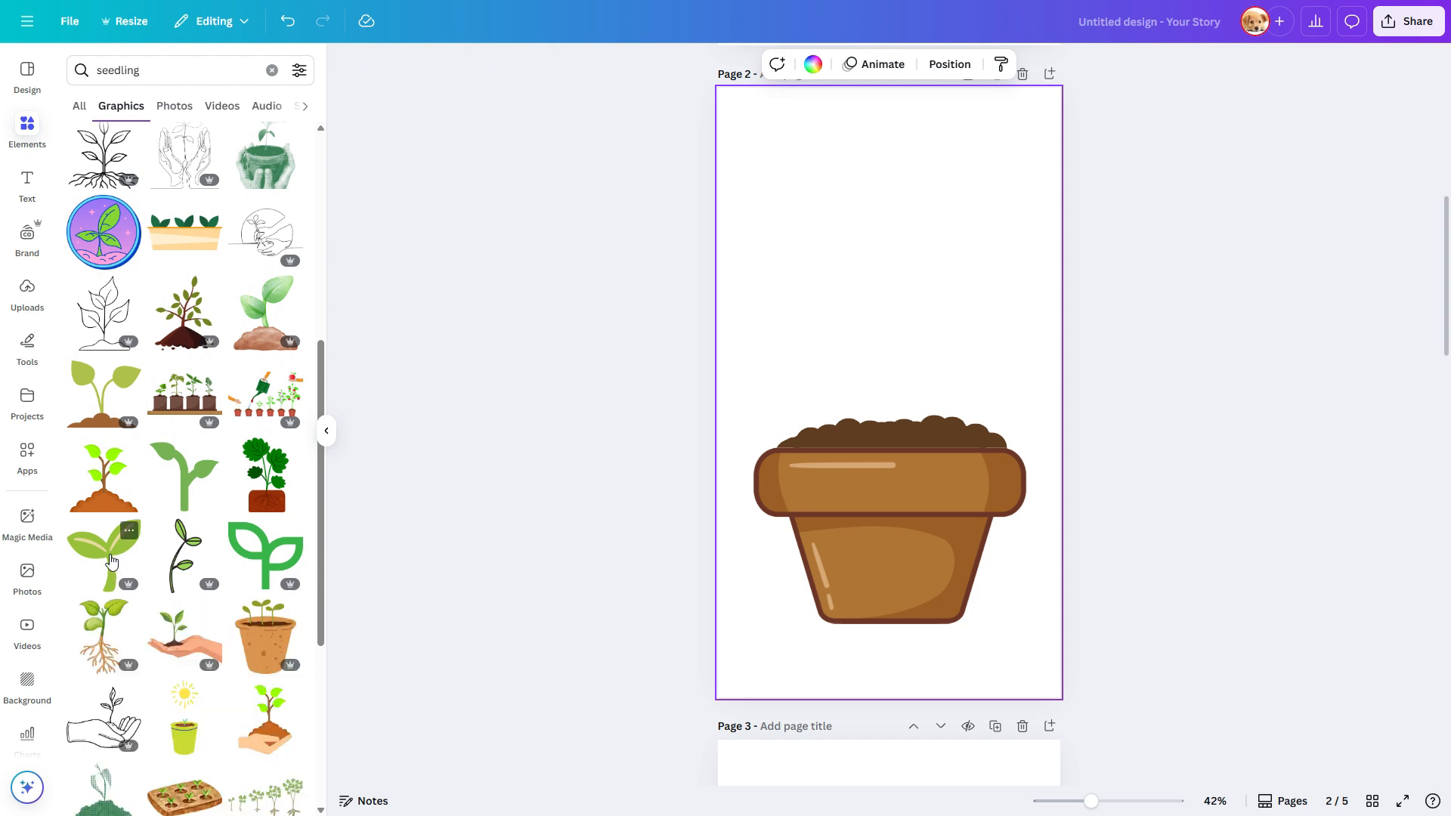
{"action": "left_click_drag", "start_coordinate": [111, 560], "coordinate": [892, 355]}
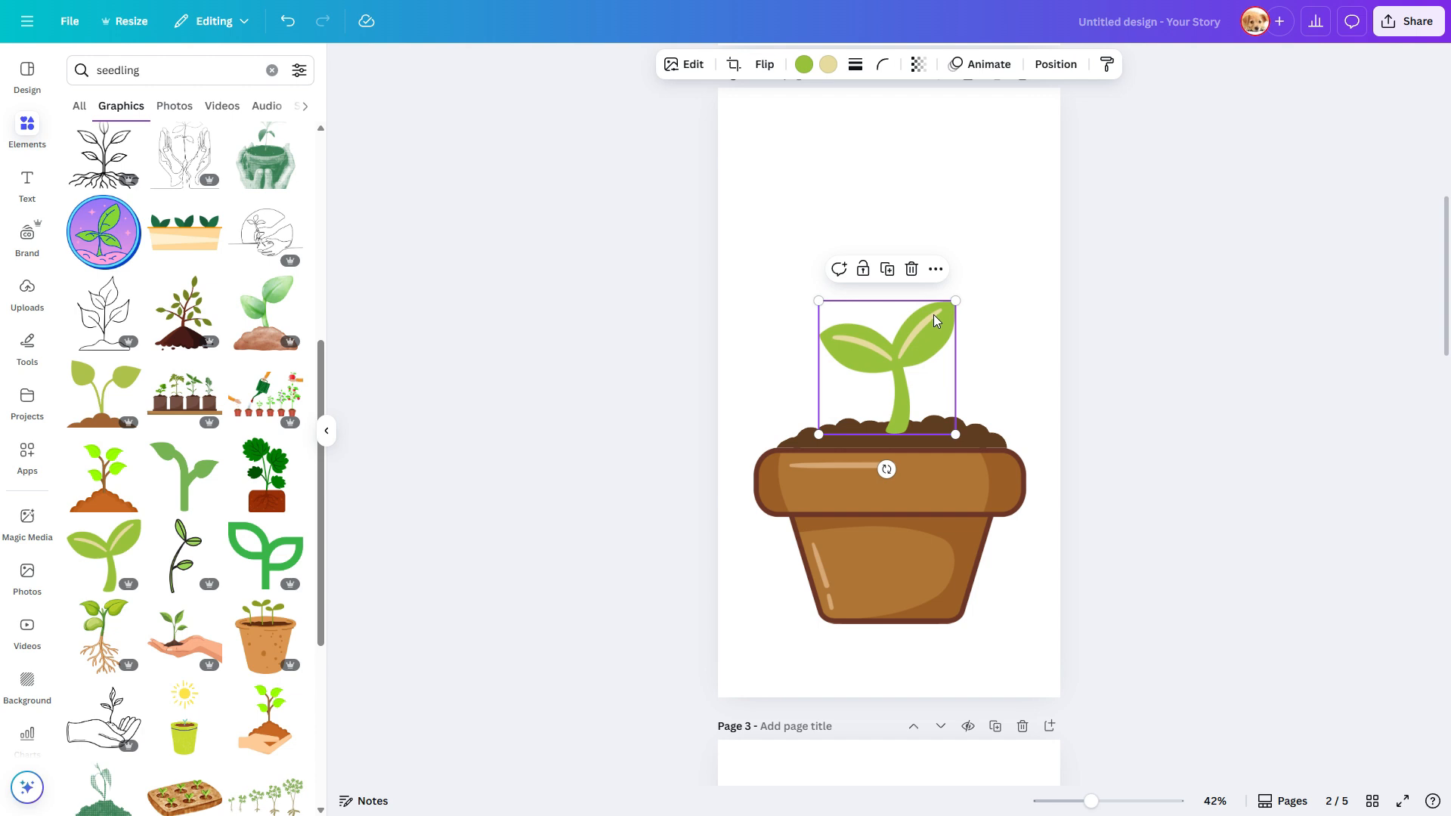
{"action": "left_click_drag", "start_coordinate": [955, 301], "coordinate": [903, 349]}
{"action": "left_click_drag", "start_coordinate": [875, 406], "coordinate": [903, 405]}
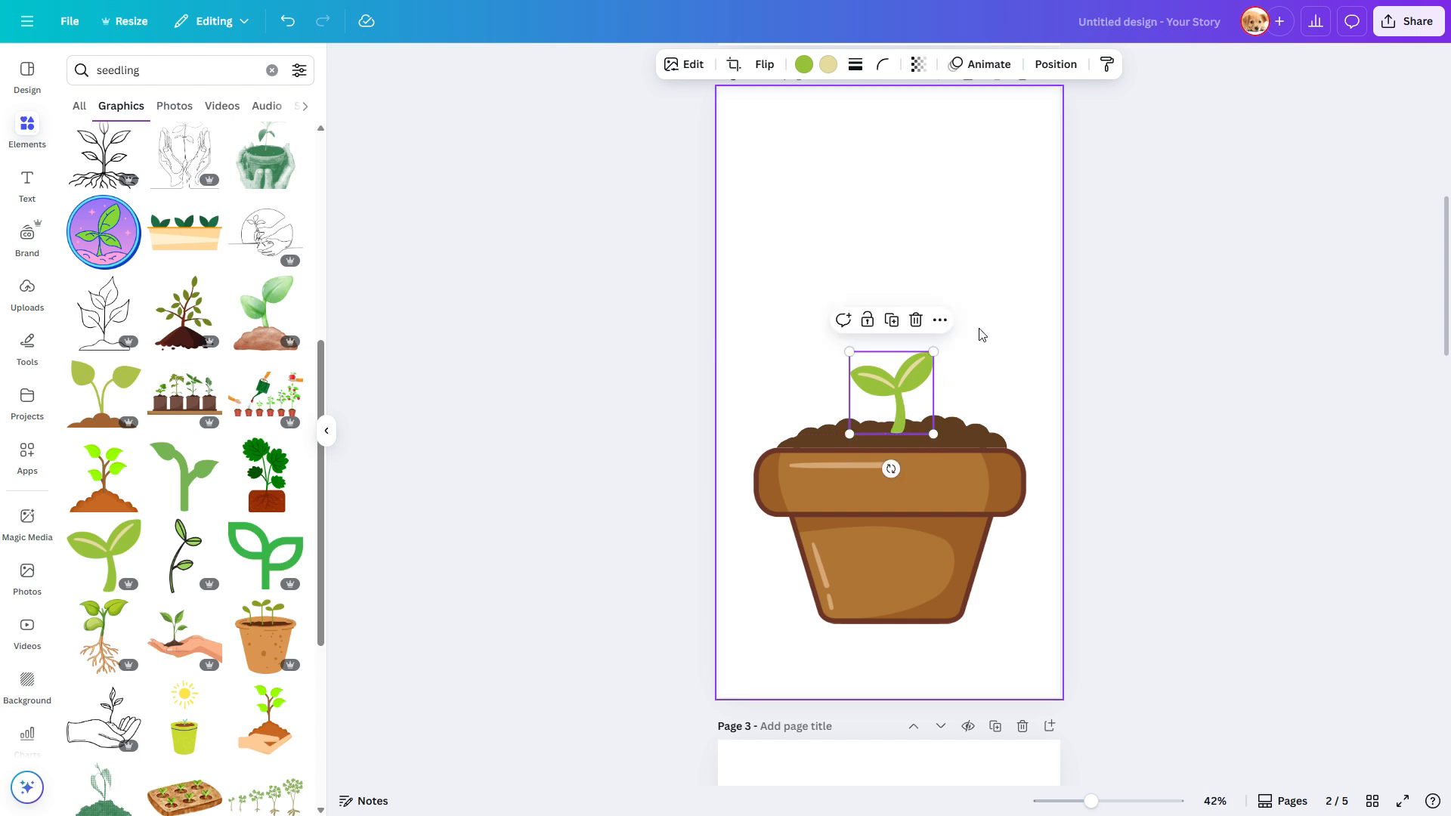
{"action": "left_click", "coordinate": [995, 339]}
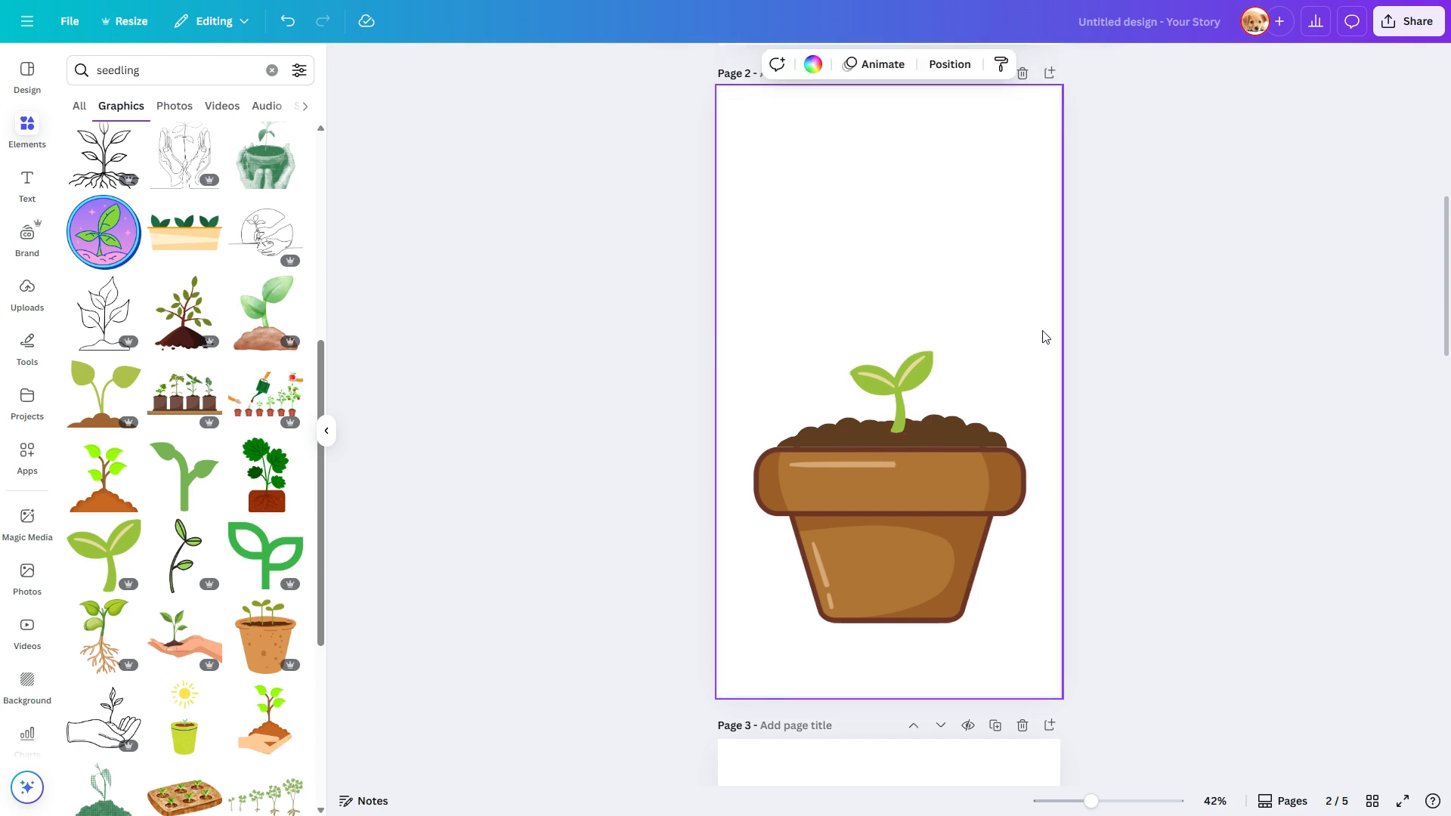
- Copy the smiling potted cactus with the red flower from page 4 onto page 3 and place it in the lower part of the page
{"action": "scroll", "coordinate": [1045, 337], "scroll_direction": "down", "scroll_amount": 7}
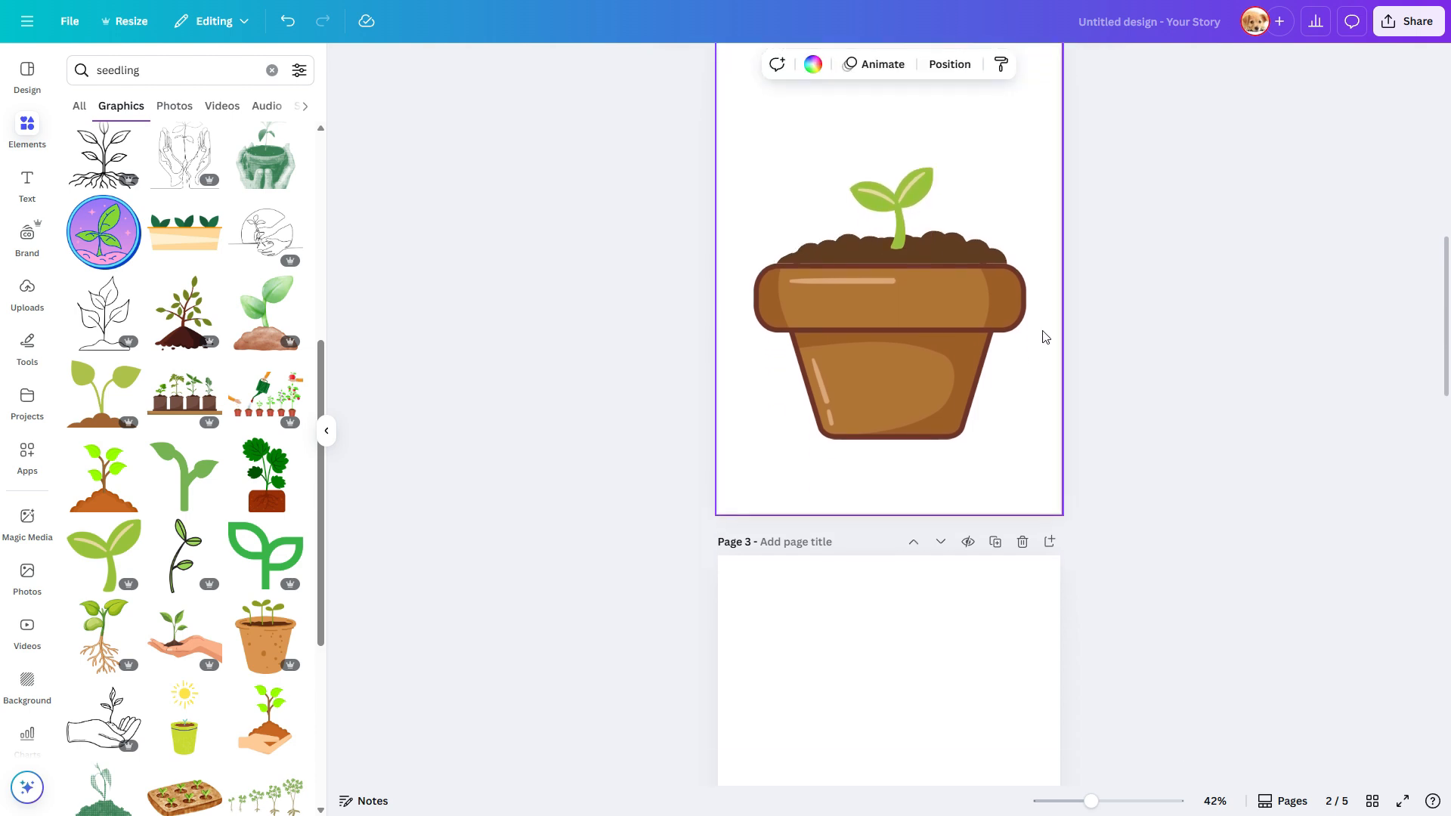
{"action": "scroll", "coordinate": [1045, 337], "scroll_direction": "down", "scroll_amount": 8}
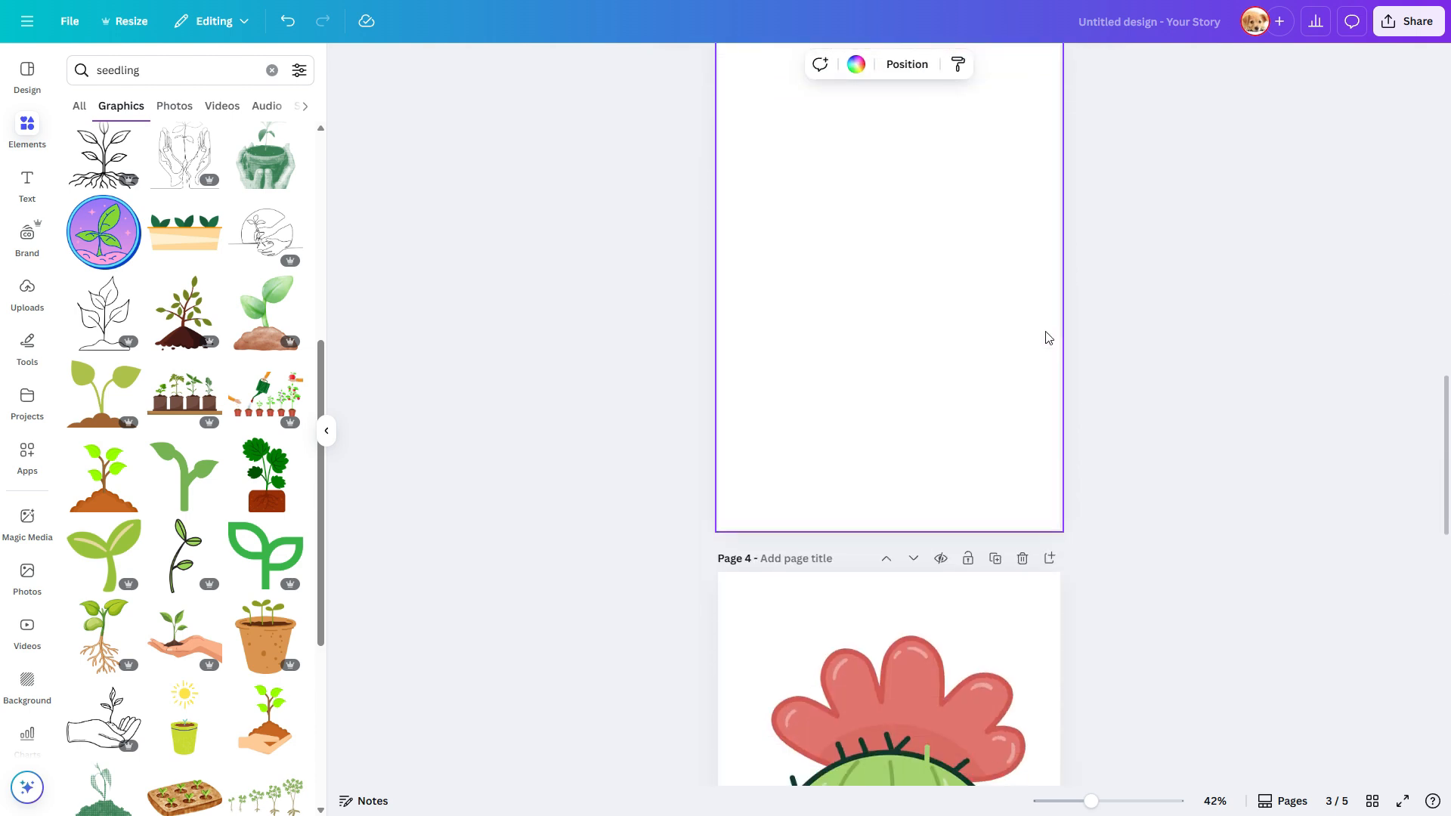
{"action": "left_click", "coordinate": [952, 376]}
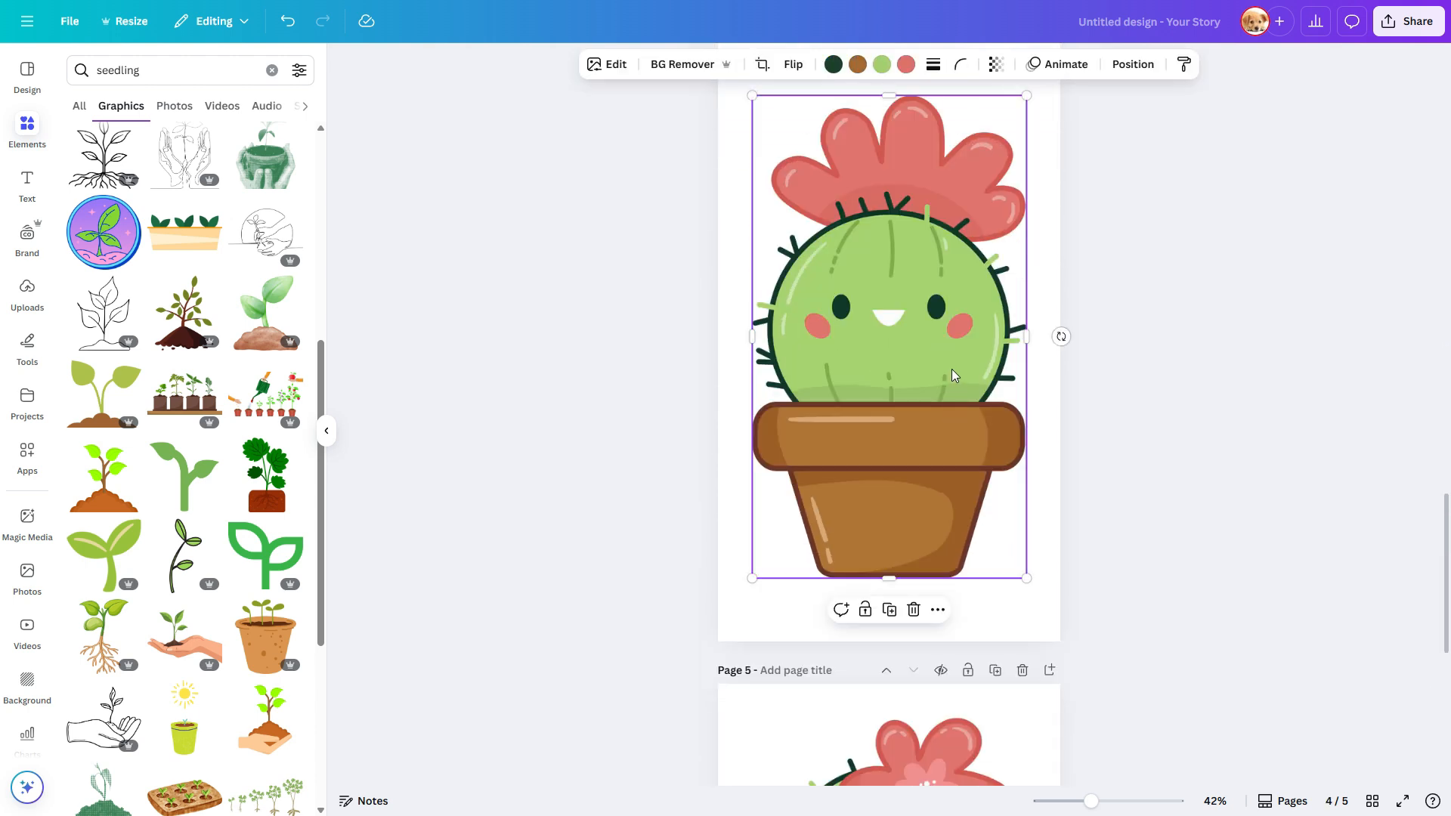
{"action": "scroll", "coordinate": [957, 371], "scroll_direction": "up", "scroll_amount": 6}
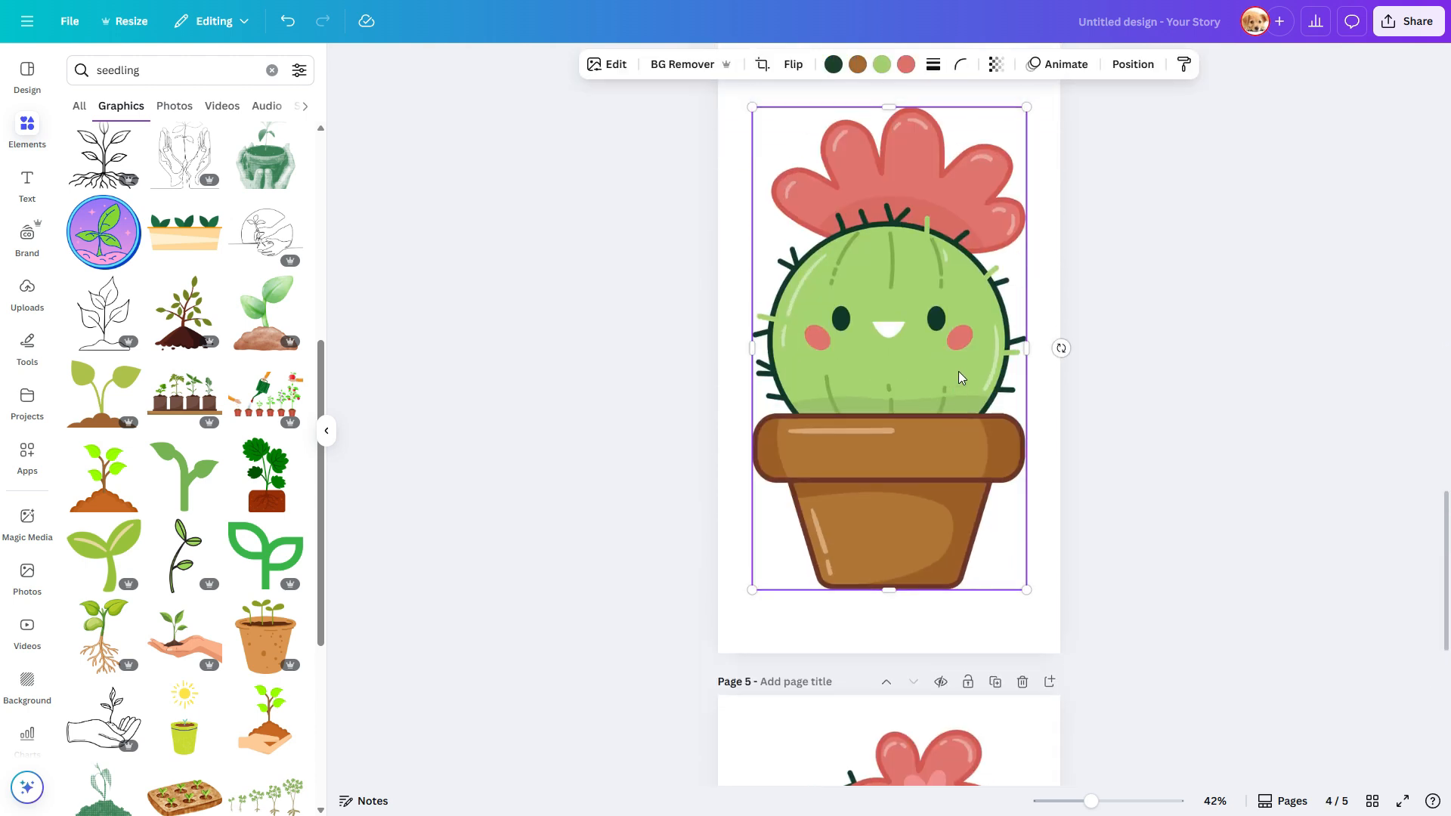
{"action": "scroll", "coordinate": [959, 376], "scroll_direction": "up", "scroll_amount": 2}
{"action": "left_click", "coordinate": [933, 363]}
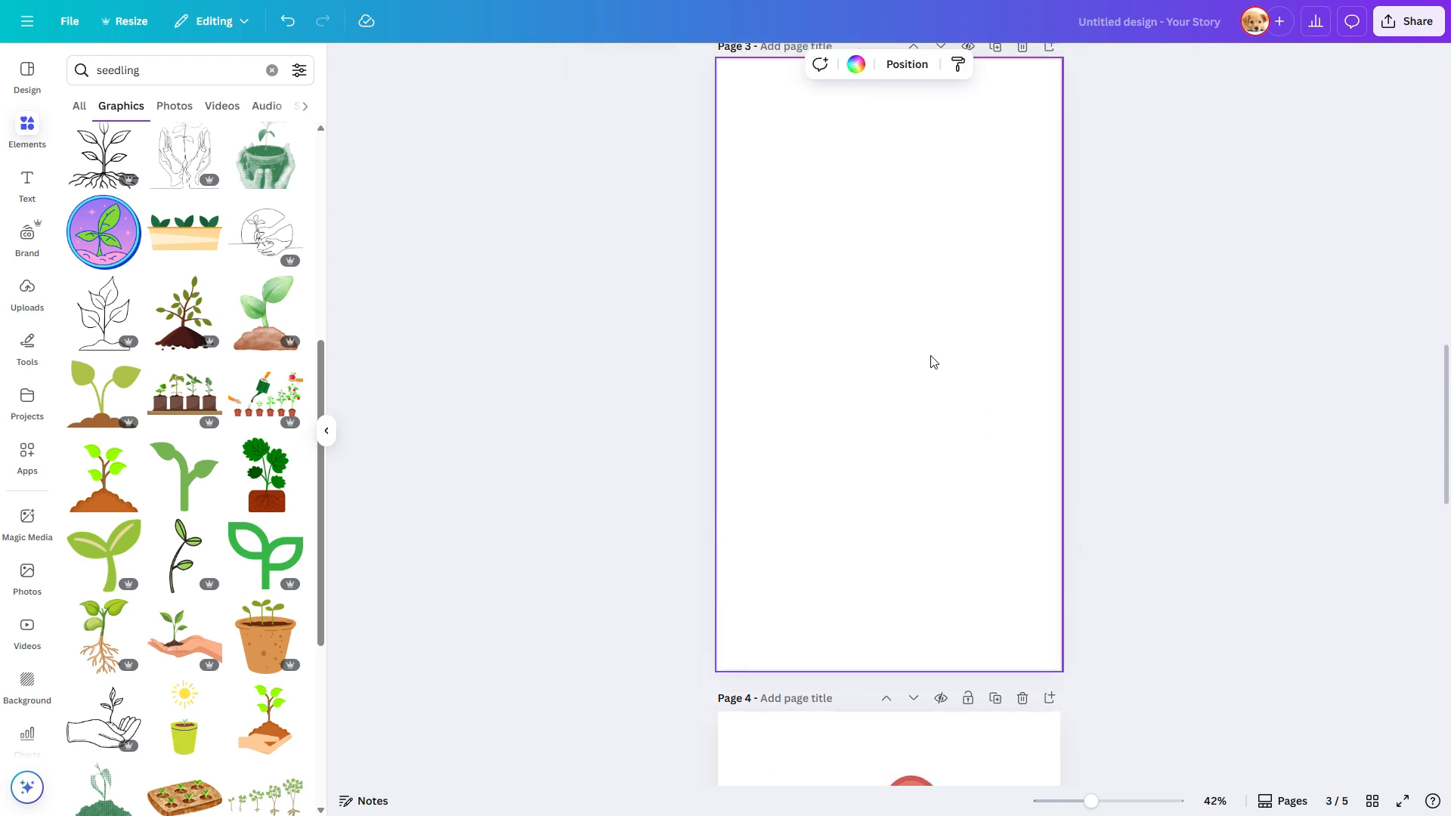
{"action": "key", "text": "ctrl+v"}
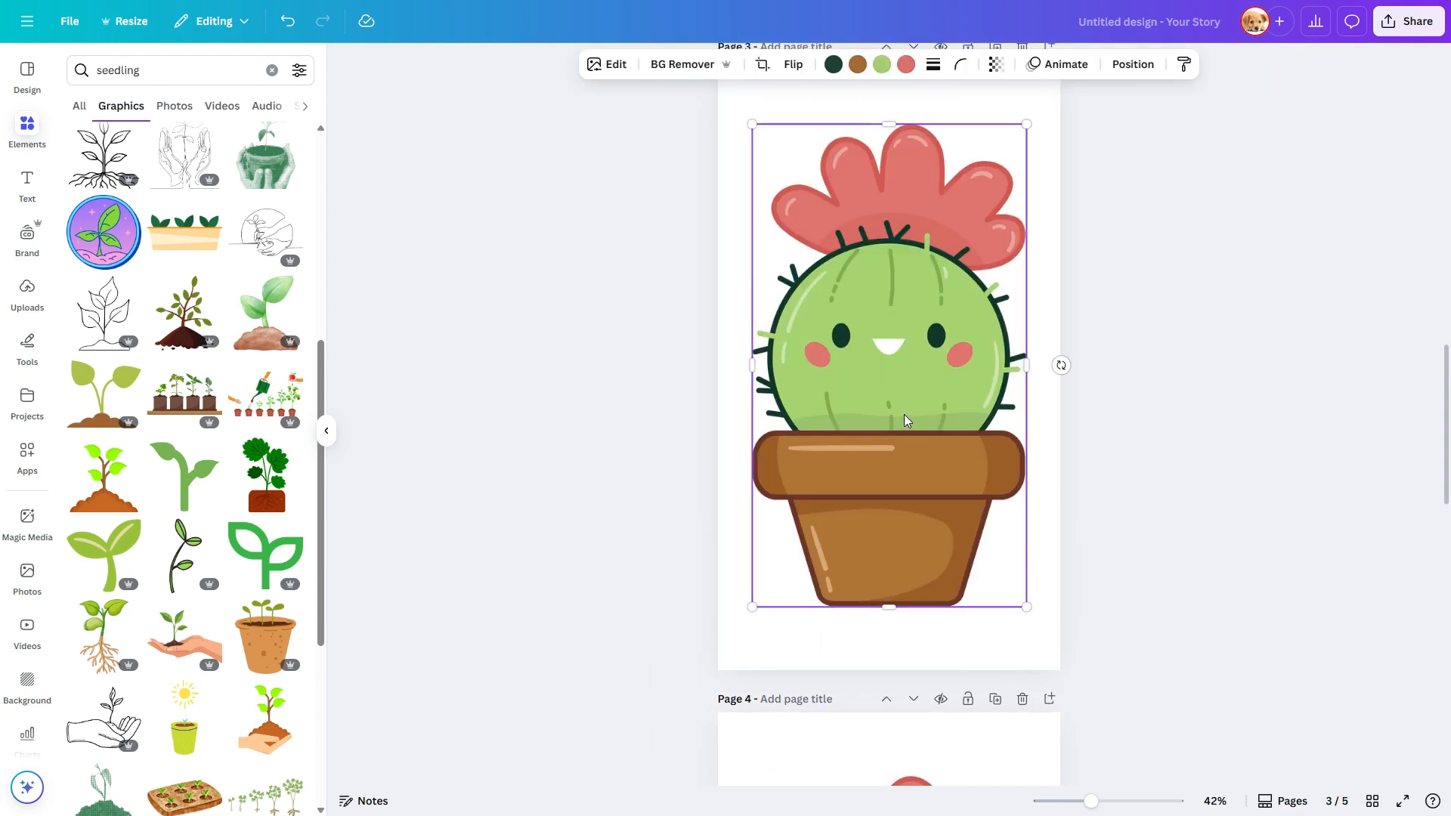
{"action": "scroll", "coordinate": [904, 414], "scroll_direction": "up", "scroll_amount": 1}
{"action": "left_click_drag", "start_coordinate": [903, 479], "coordinate": [903, 494]}
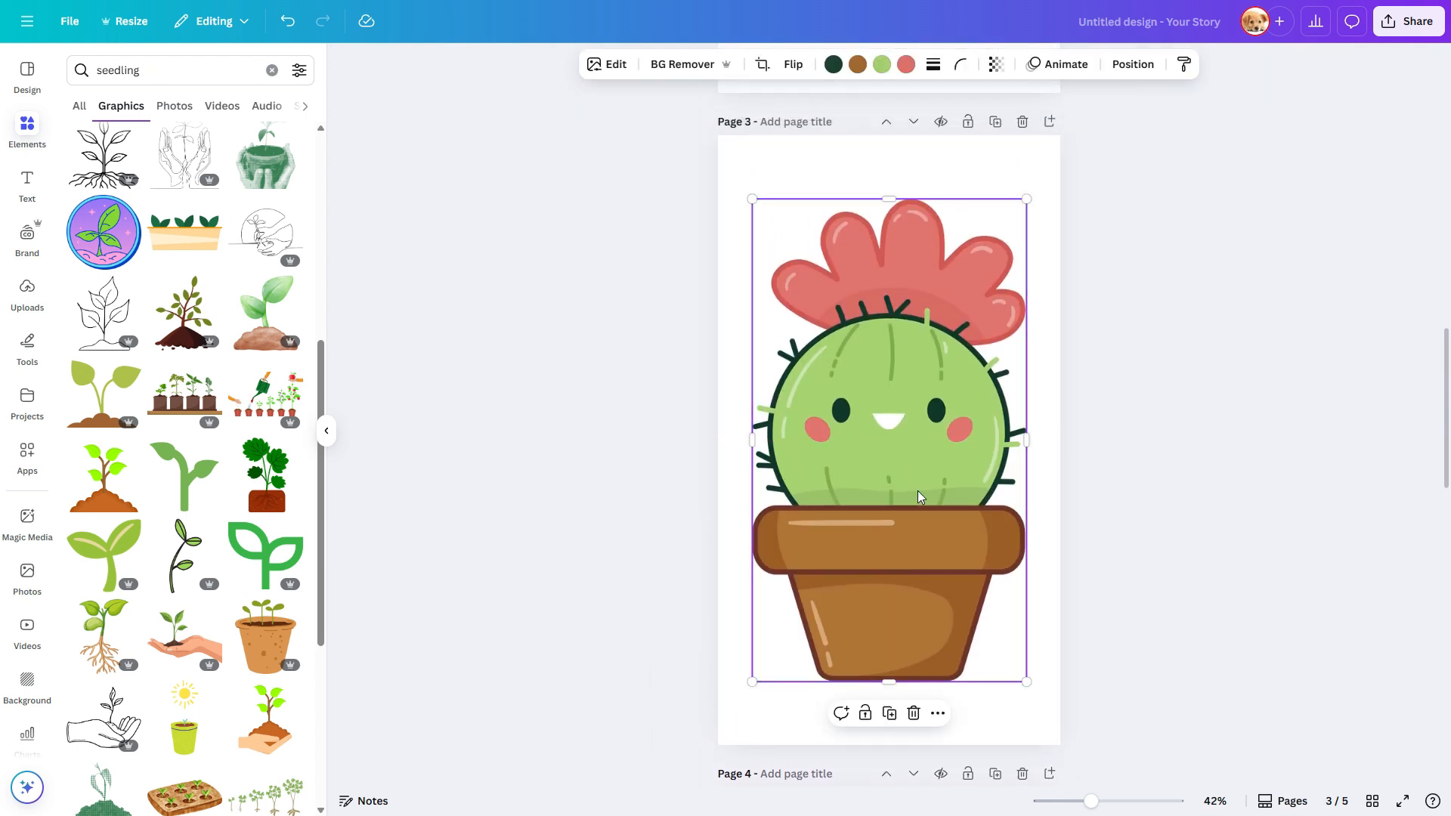
- Brush over the whole pot of the page 3 cactus at brush size 40 and separate it with Magic Grab
{"action": "left_click", "coordinate": [613, 65]}
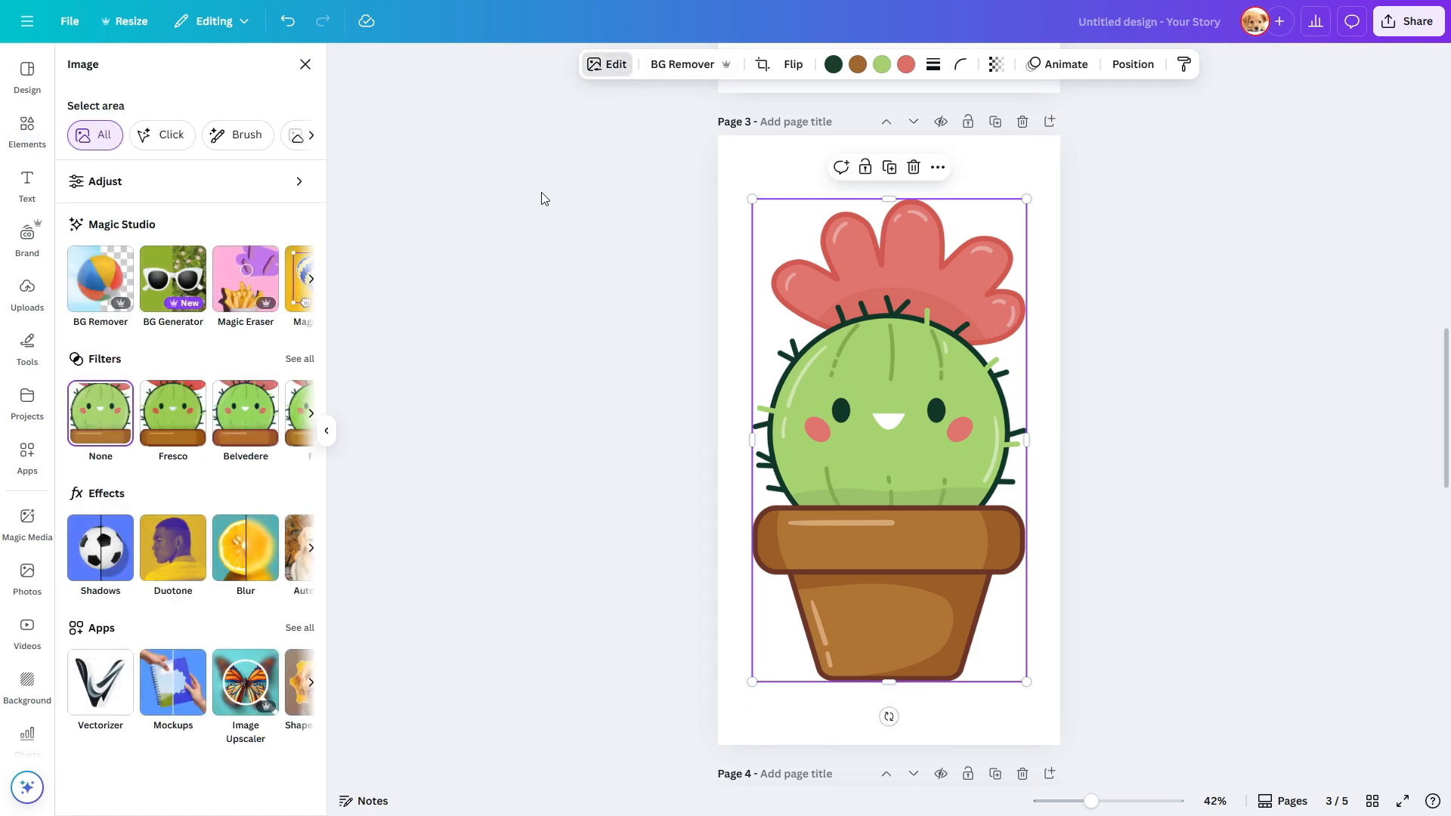
{"action": "left_click", "coordinate": [245, 136]}
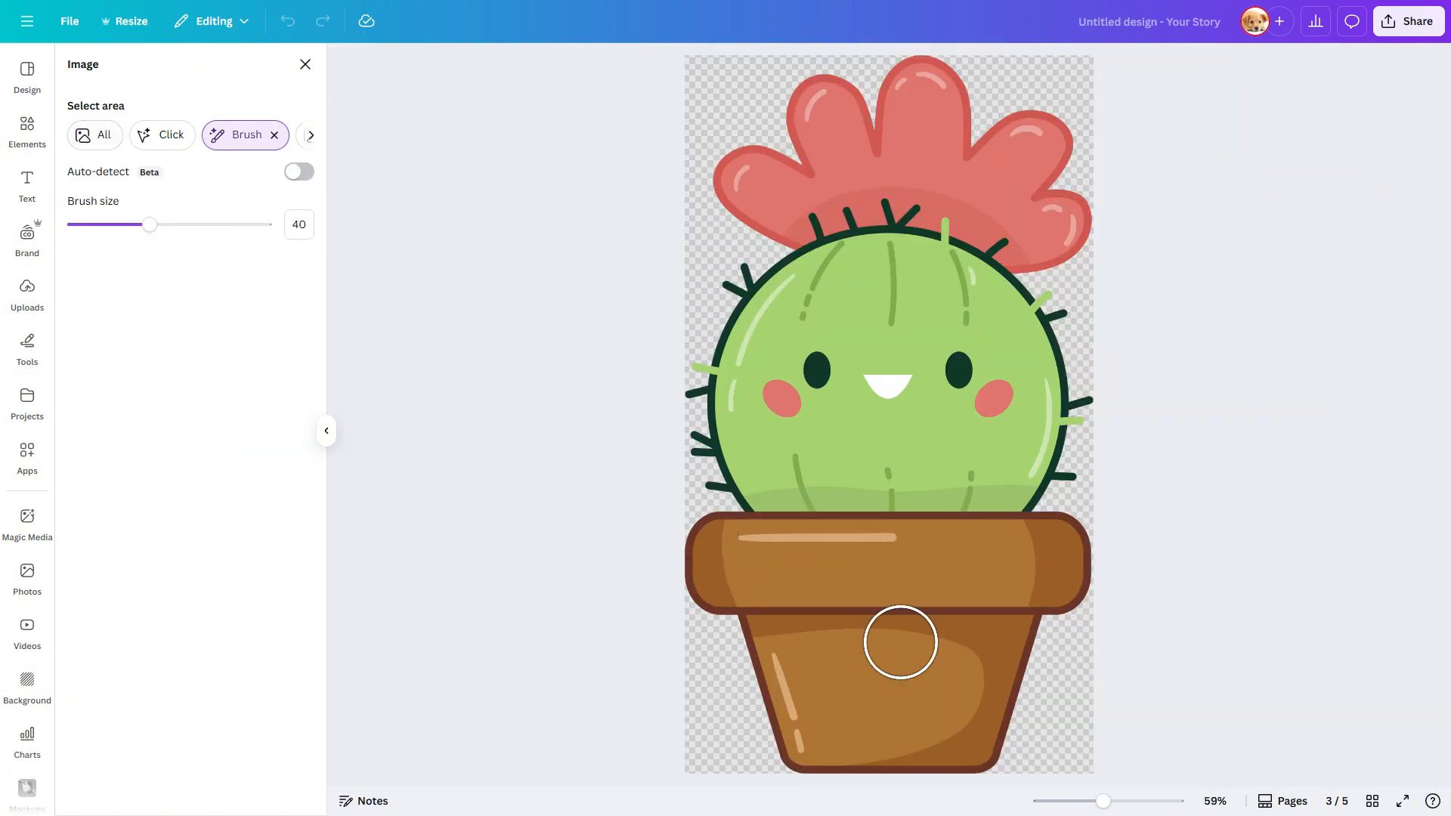
{"action": "mouse_move", "coordinate": [1058, 559]}
{"action": "left_mouse_down"}
{"action": "mouse_move", "coordinate": [718, 547]}
{"action": "mouse_move", "coordinate": [712, 580]}
{"action": "mouse_move", "coordinate": [789, 599]}
{"action": "mouse_move", "coordinate": [1114, 594]}
{"action": "mouse_move", "coordinate": [1009, 628]}
{"action": "mouse_move", "coordinate": [826, 633]}
{"action": "mouse_move", "coordinate": [763, 663]}
{"action": "mouse_move", "coordinate": [810, 739]}
{"action": "mouse_move", "coordinate": [860, 754]}
{"action": "mouse_move", "coordinate": [1007, 723]}
{"action": "mouse_move", "coordinate": [939, 761]}
{"action": "mouse_move", "coordinate": [996, 710]}
{"action": "mouse_move", "coordinate": [992, 668]}
{"action": "mouse_move", "coordinate": [947, 693]}
{"action": "mouse_move", "coordinate": [827, 680]}
{"action": "mouse_move", "coordinate": [899, 672]}
{"action": "left_mouse_up"}
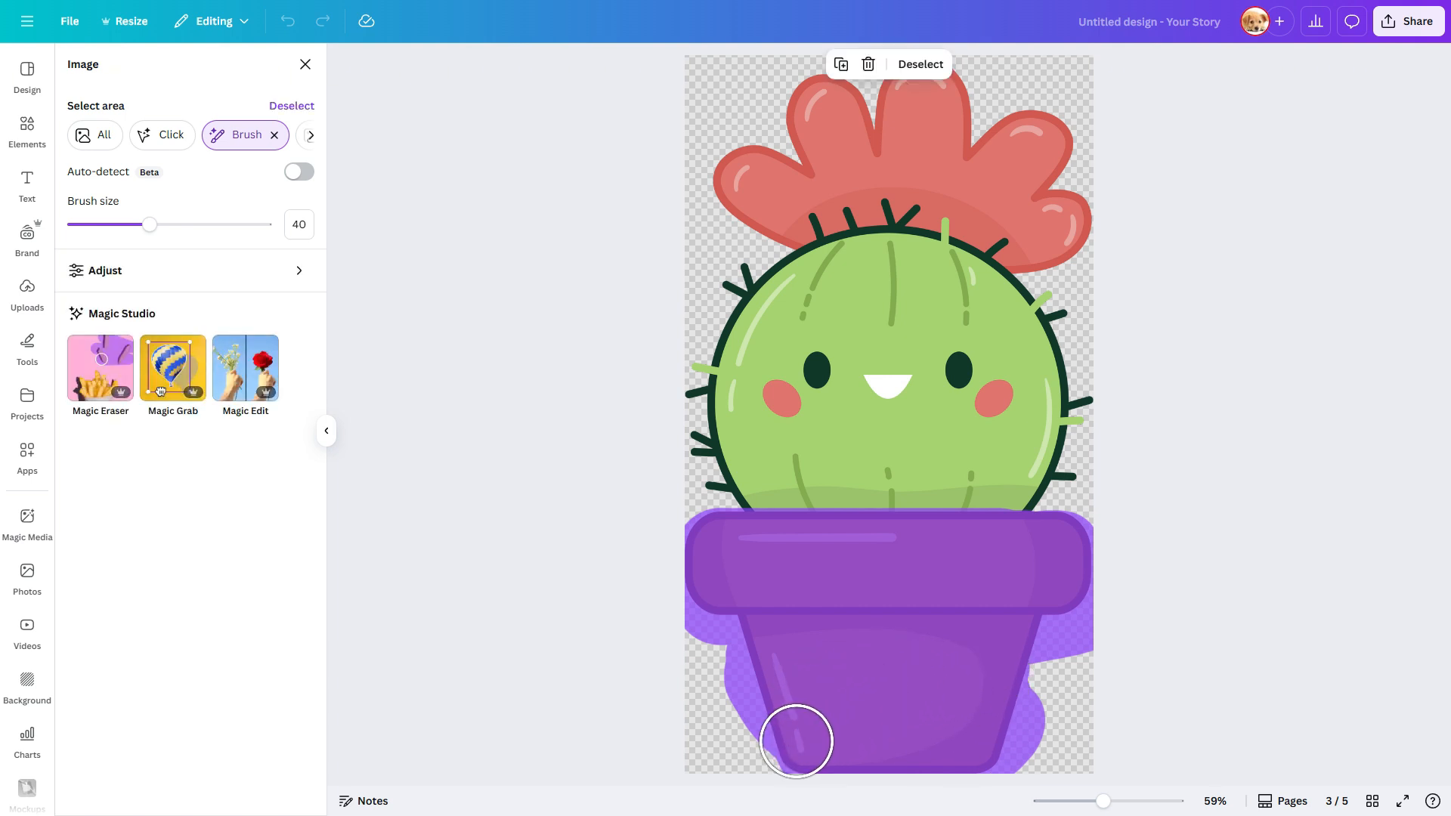
{"action": "left_click", "coordinate": [174, 378]}
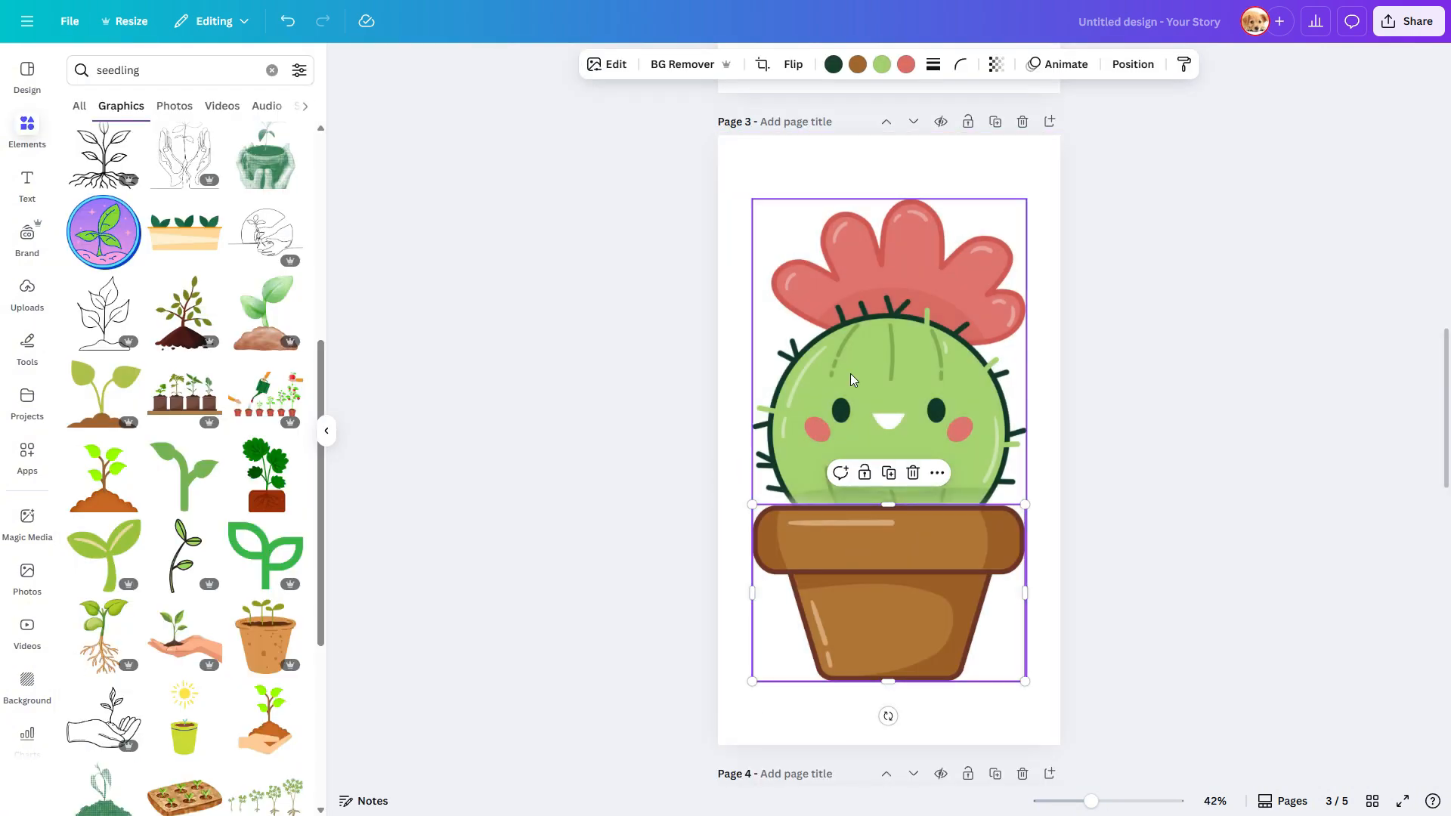
- Shrink the separated cactus on page 3 to about half its size and centre it behind the pot, peeking above the rim
{"action": "left_click", "coordinate": [874, 369]}
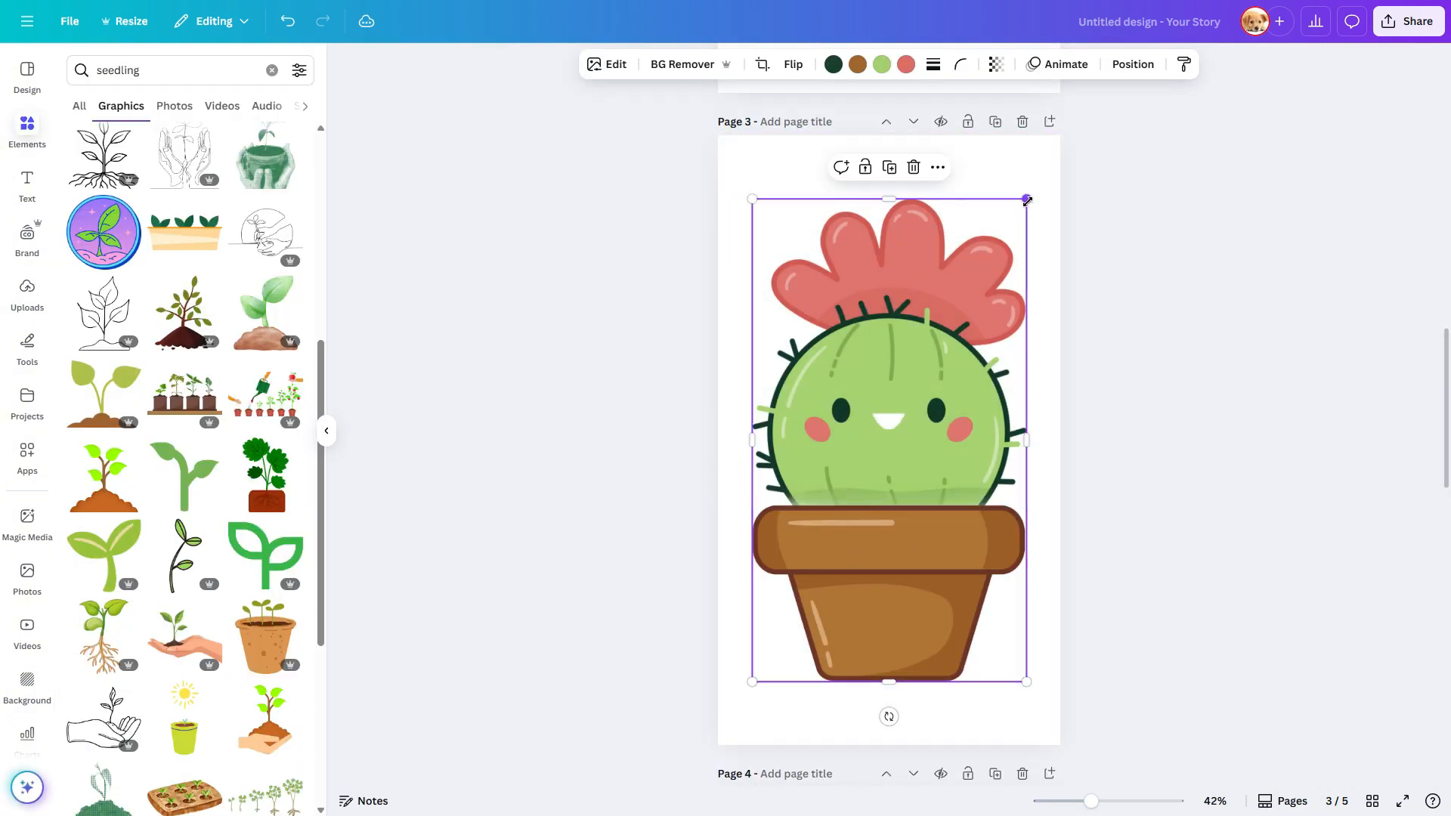
{"action": "left_click_drag", "start_coordinate": [1027, 199], "coordinate": [876, 423]}
{"action": "left_click_drag", "start_coordinate": [882, 470], "coordinate": [952, 457]}
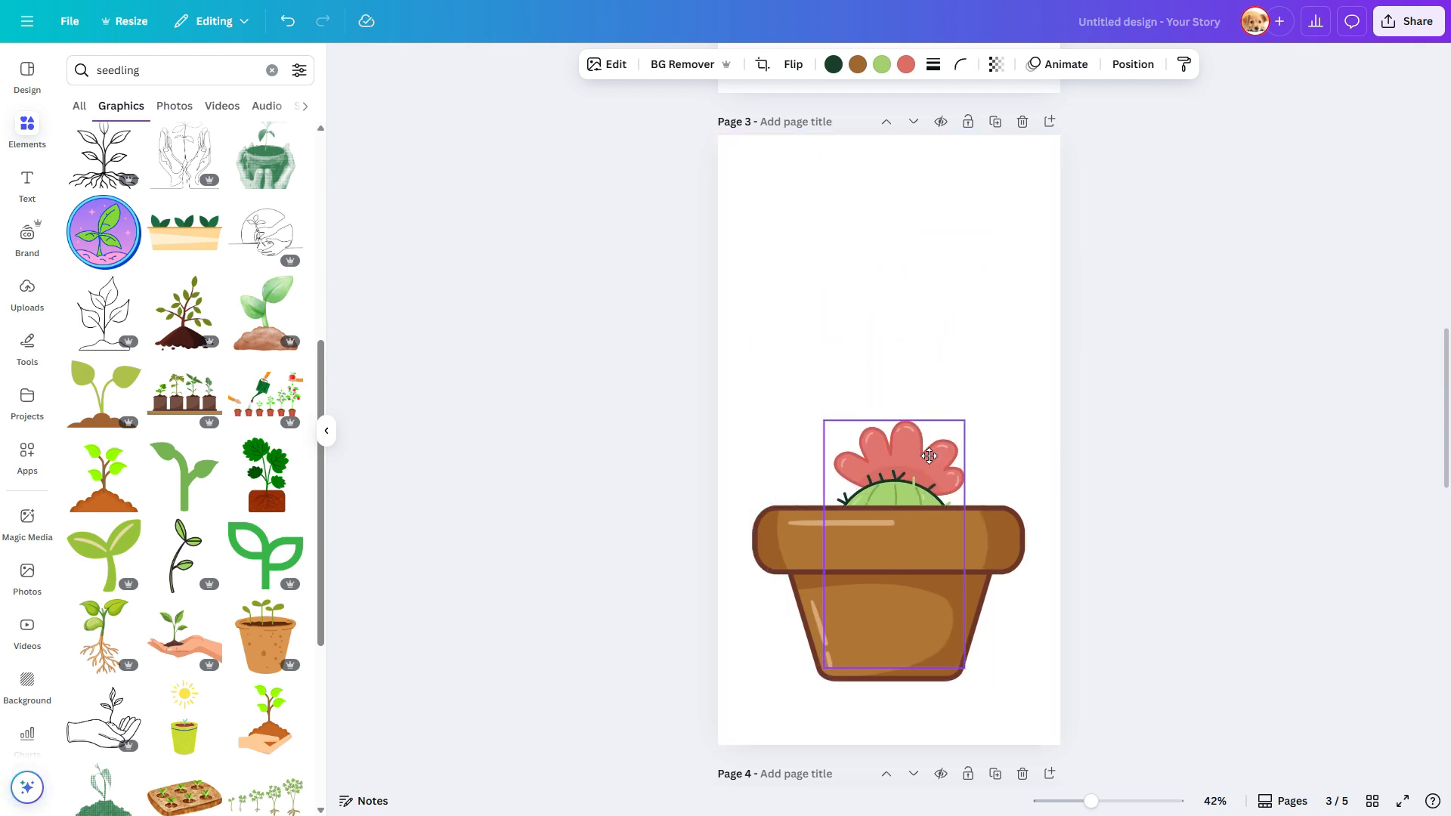
- Group all the soil shapes on page 1 and place a copy of the group along the pot's rim on page 3
{"action": "scroll", "coordinate": [1043, 424], "scroll_direction": "up", "scroll_amount": 5}
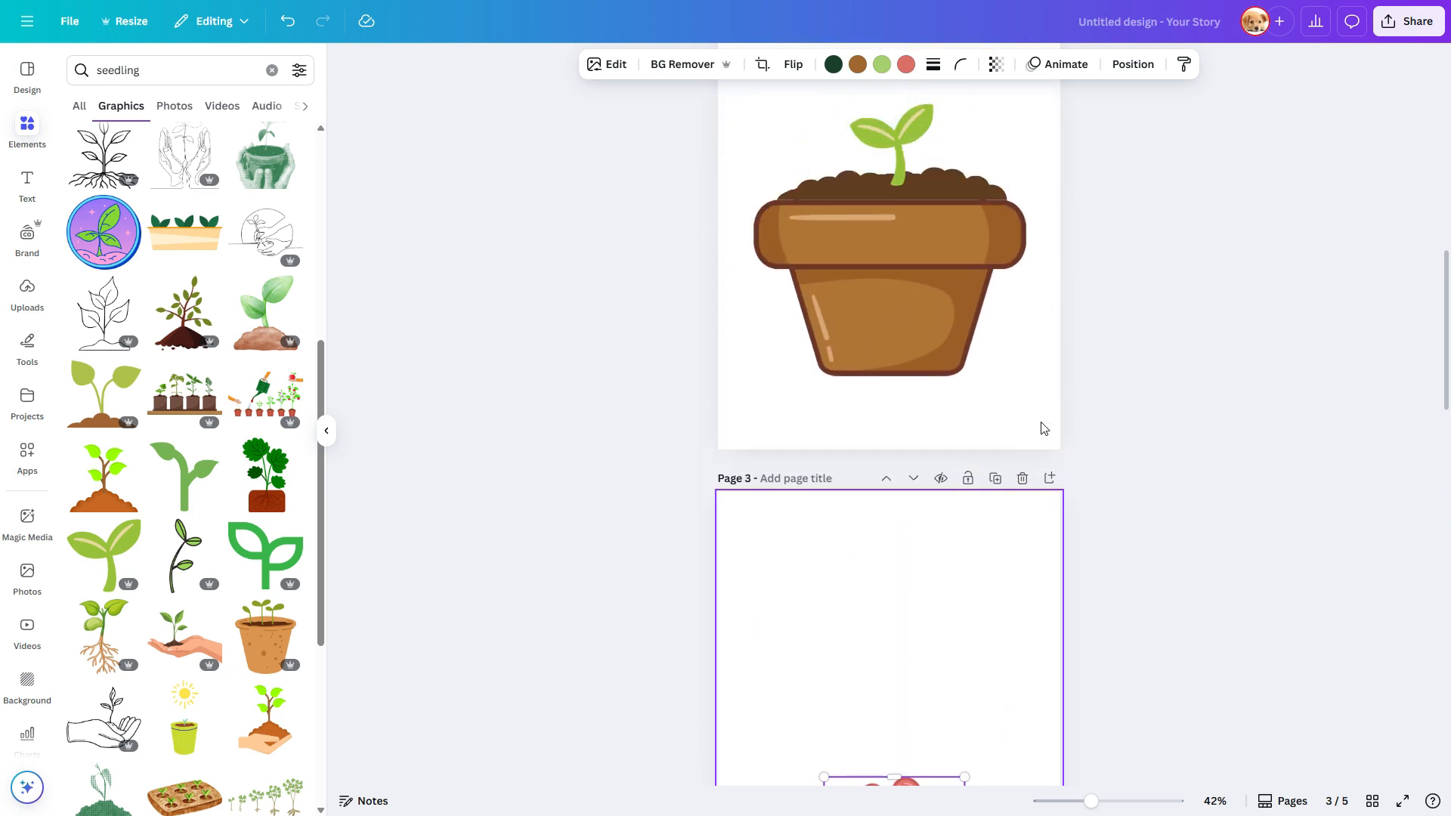
{"action": "scroll", "coordinate": [1029, 205], "scroll_direction": "up", "scroll_amount": 7}
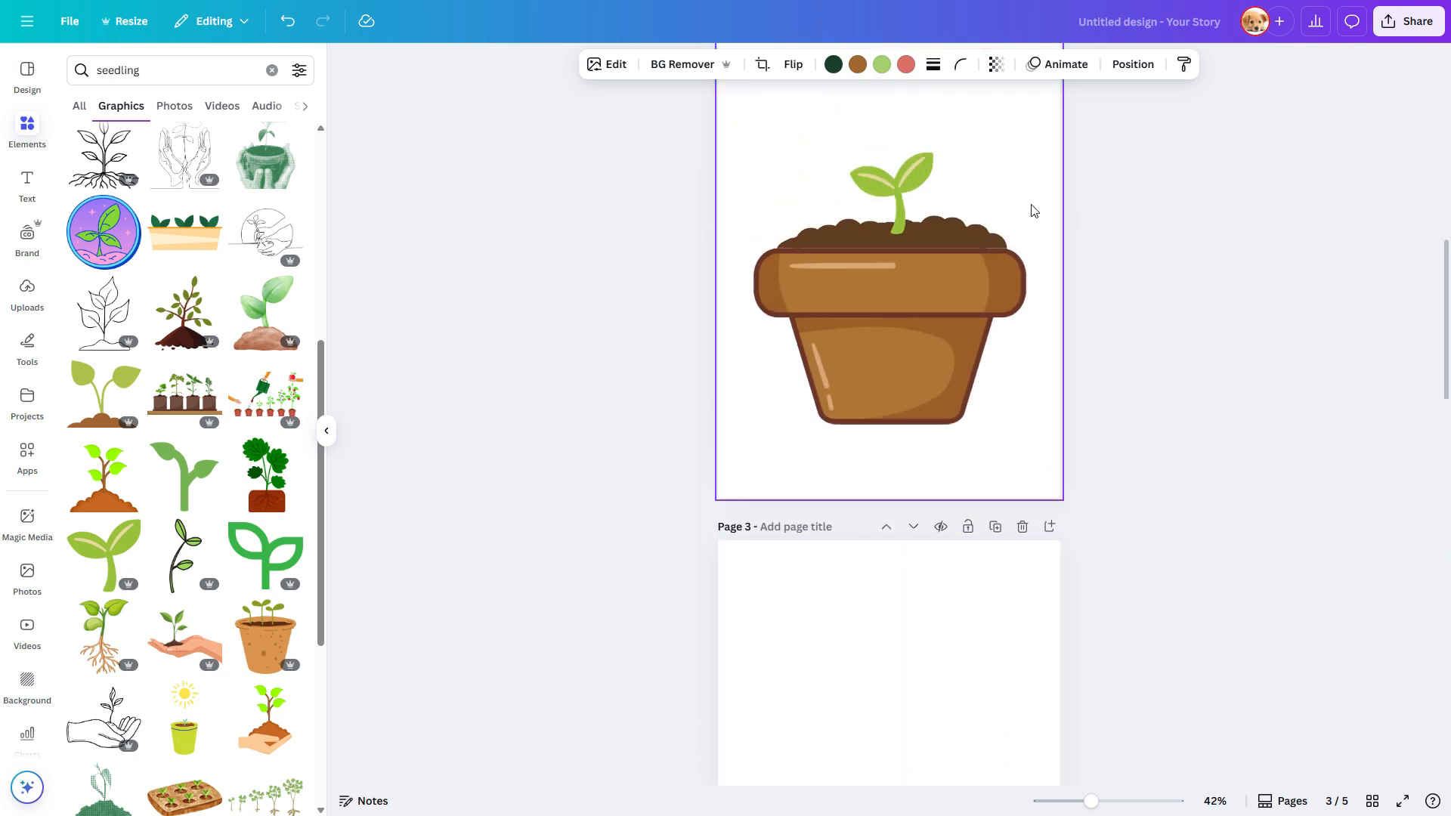
{"action": "scroll", "coordinate": [1027, 284], "scroll_direction": "up", "scroll_amount": 3}
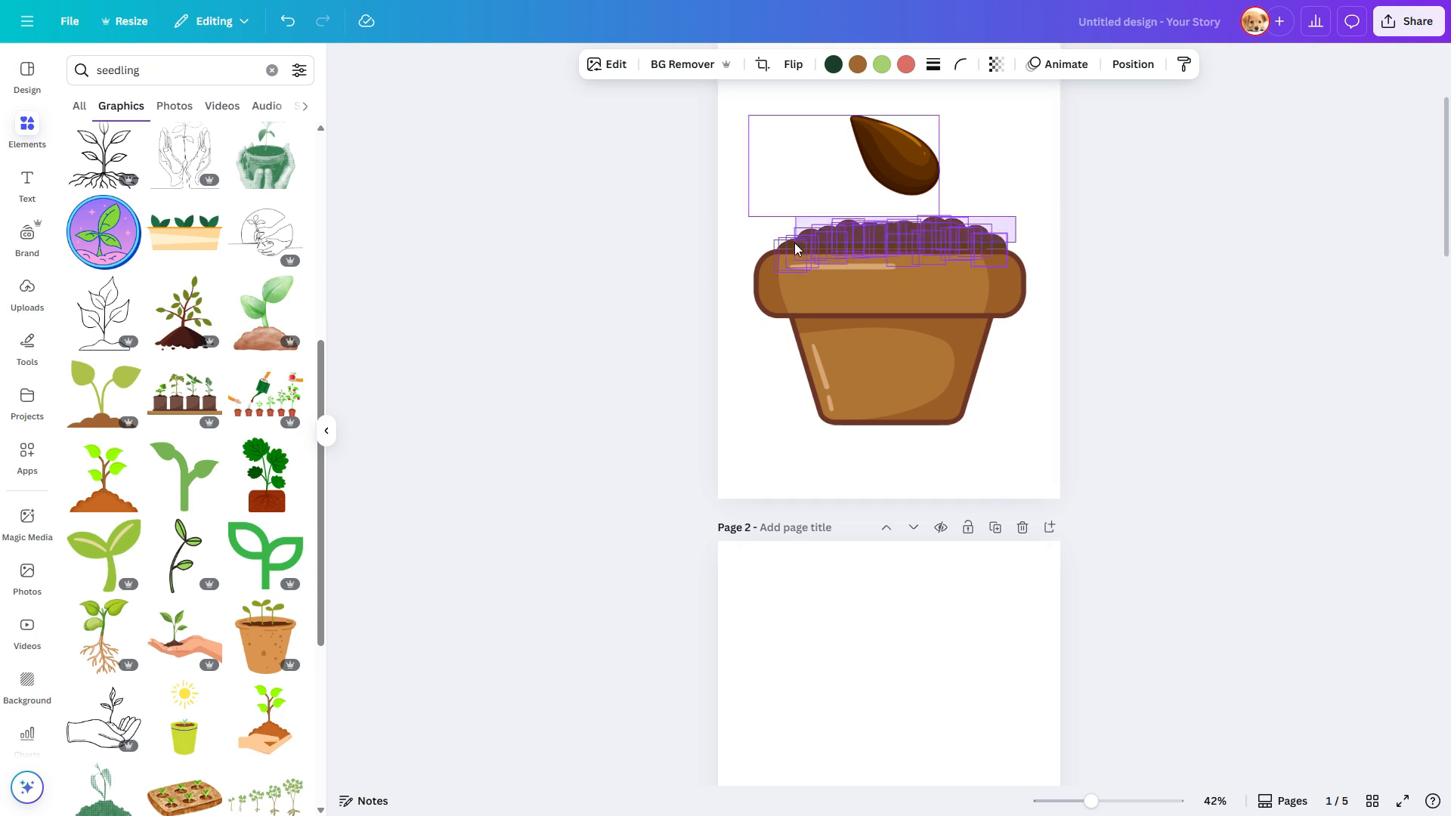
{"action": "left_click", "coordinate": [964, 236]}
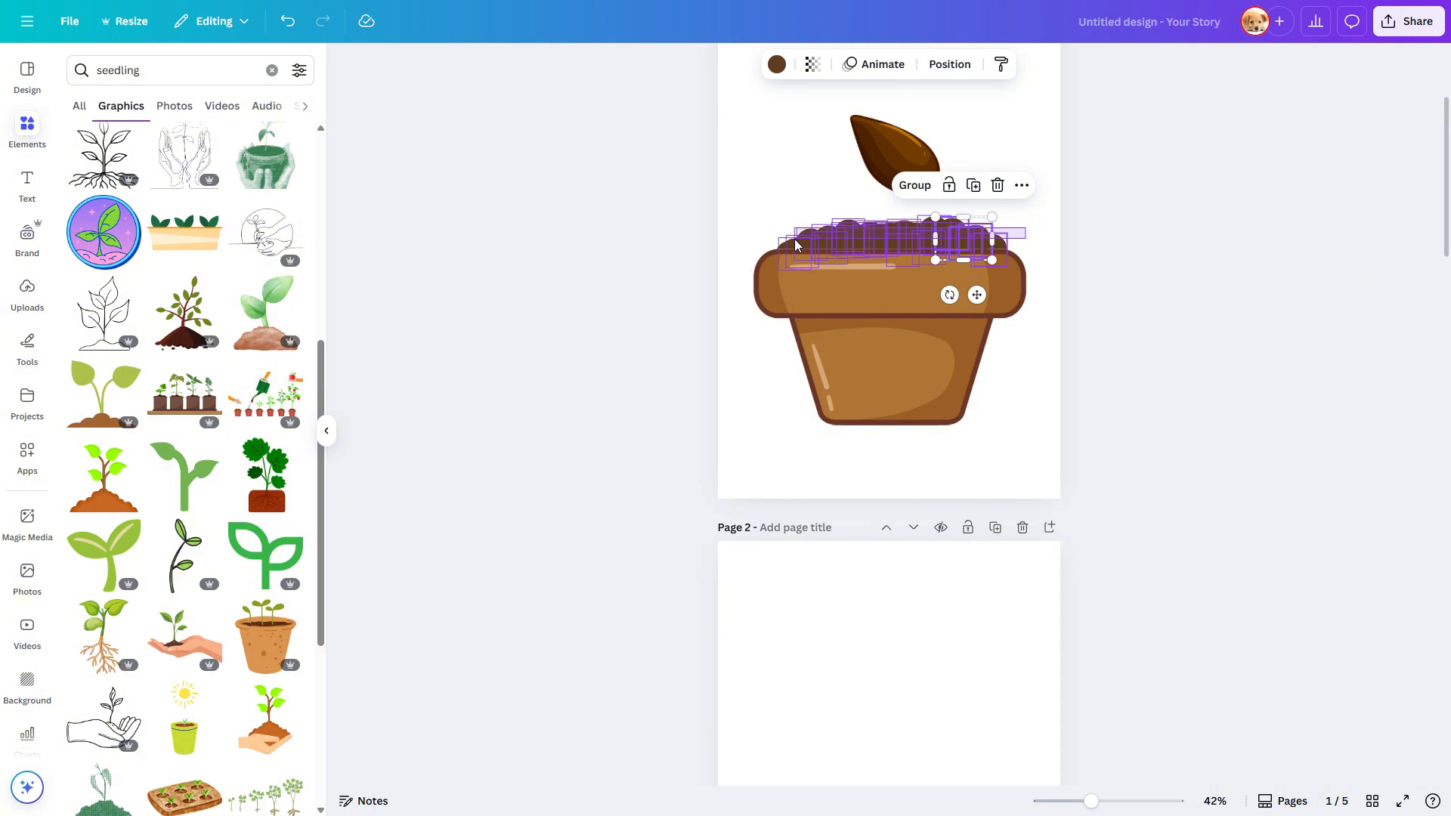
{"action": "left_click_drag", "start_coordinate": [794, 239], "coordinate": [779, 243]}
{"action": "right_click", "coordinate": [859, 234]}
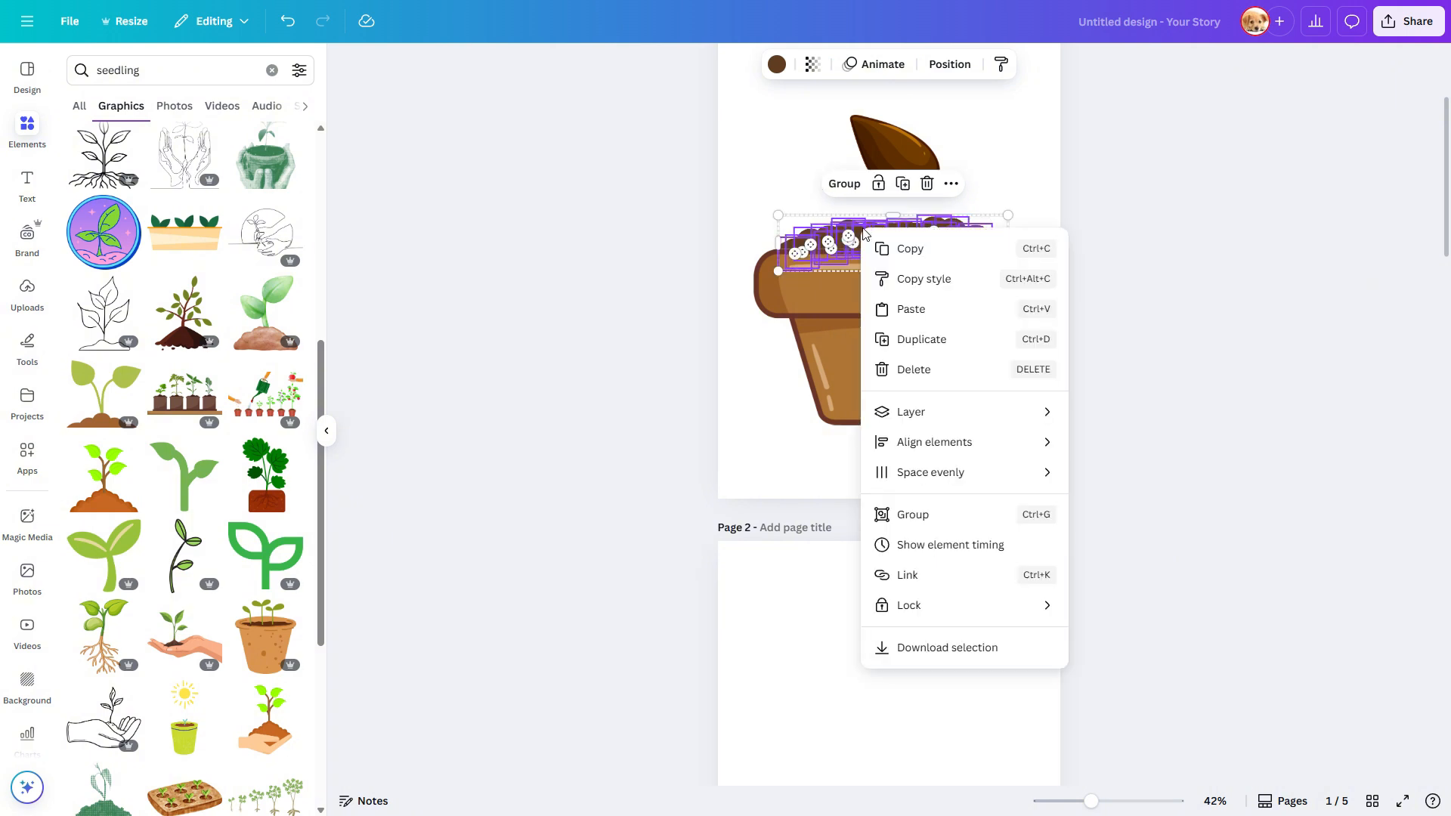
{"action": "left_click", "coordinate": [918, 514]}
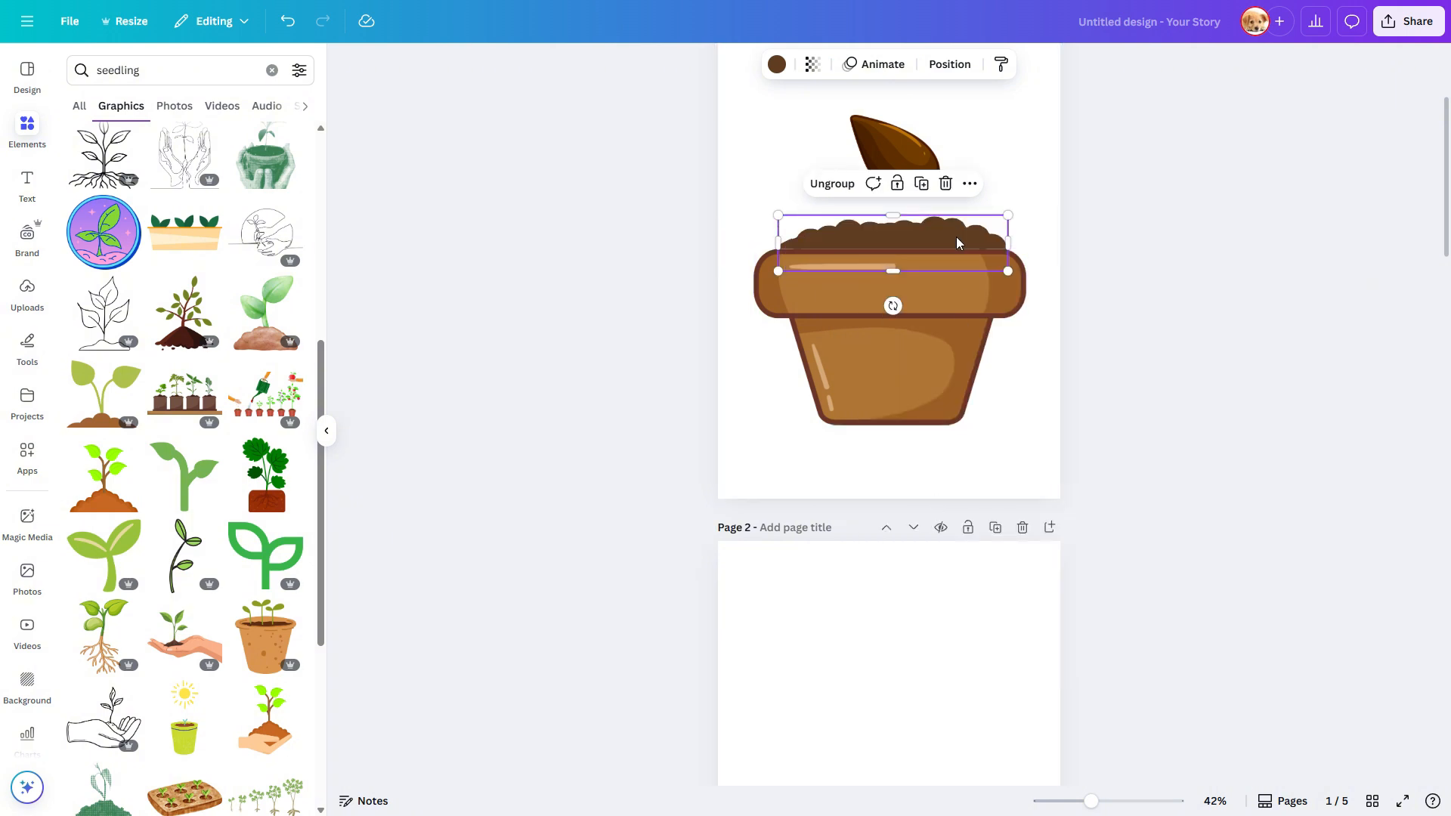
{"action": "scroll", "coordinate": [1017, 484], "scroll_direction": "down", "scroll_amount": 10}
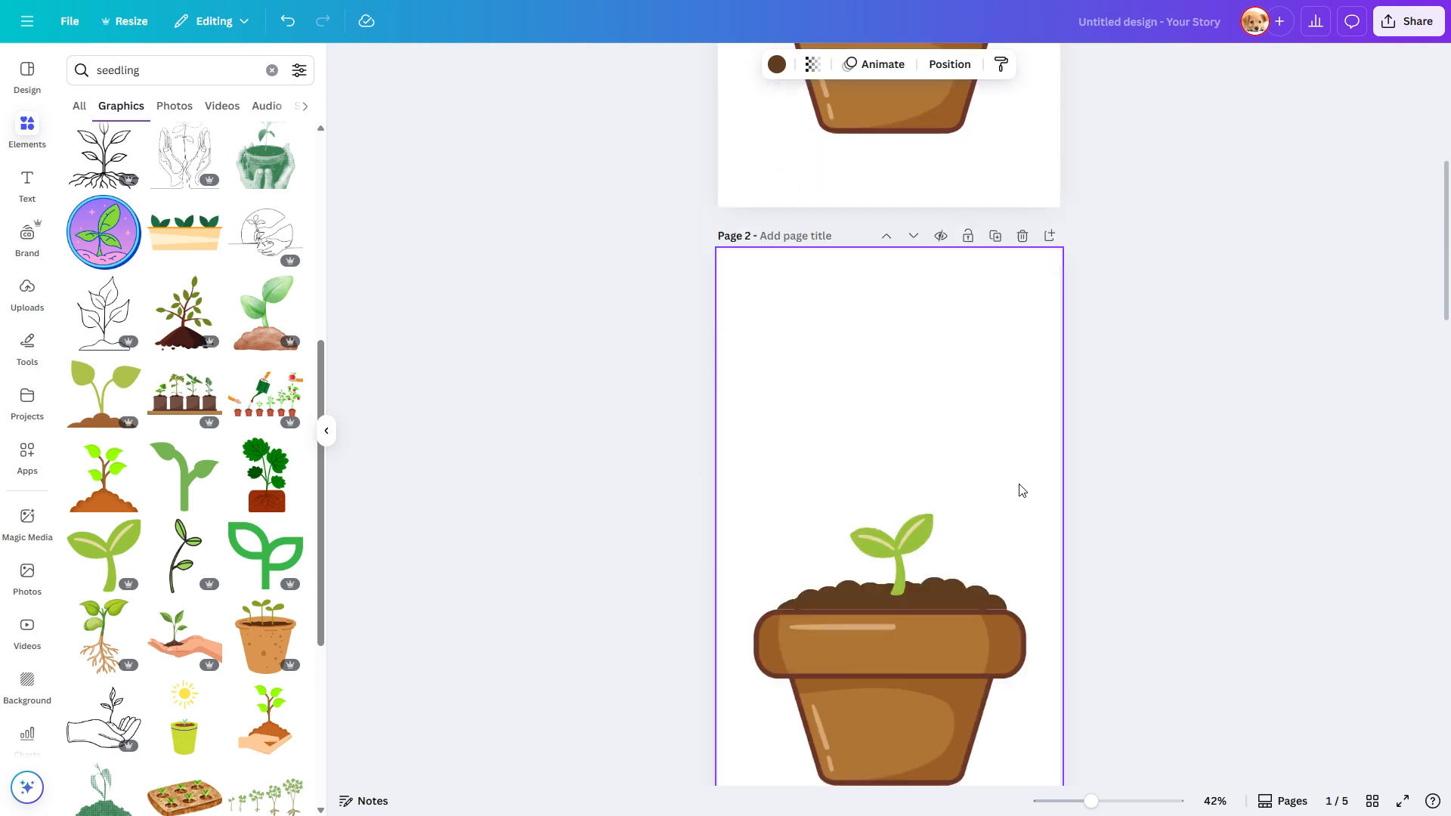
{"action": "key", "text": "ctrl+v"}
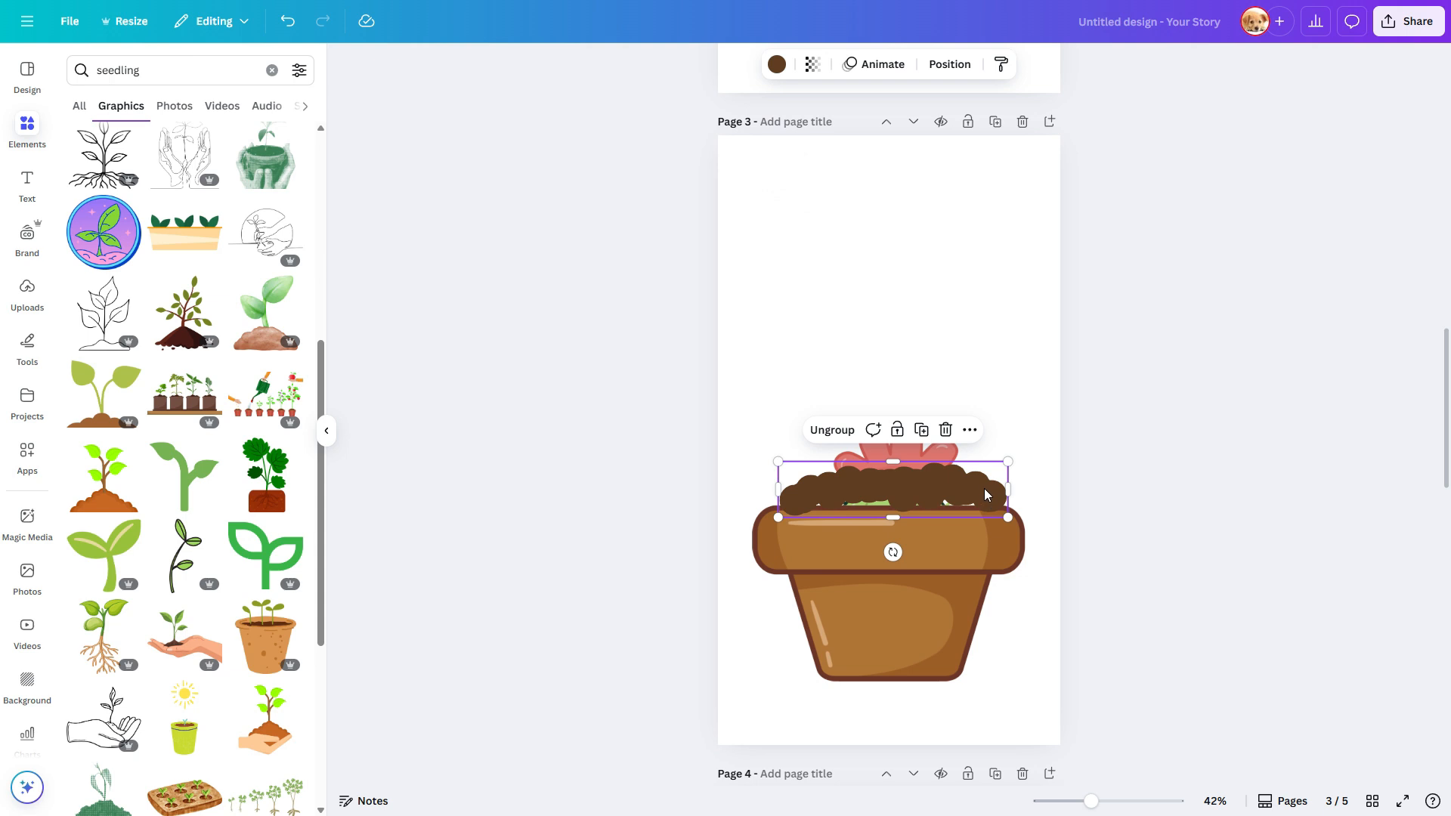
- Bring the page 3 pot to the front and lower the soil group so it sits behind the pot's rim
{"action": "right_click", "coordinate": [963, 555]}
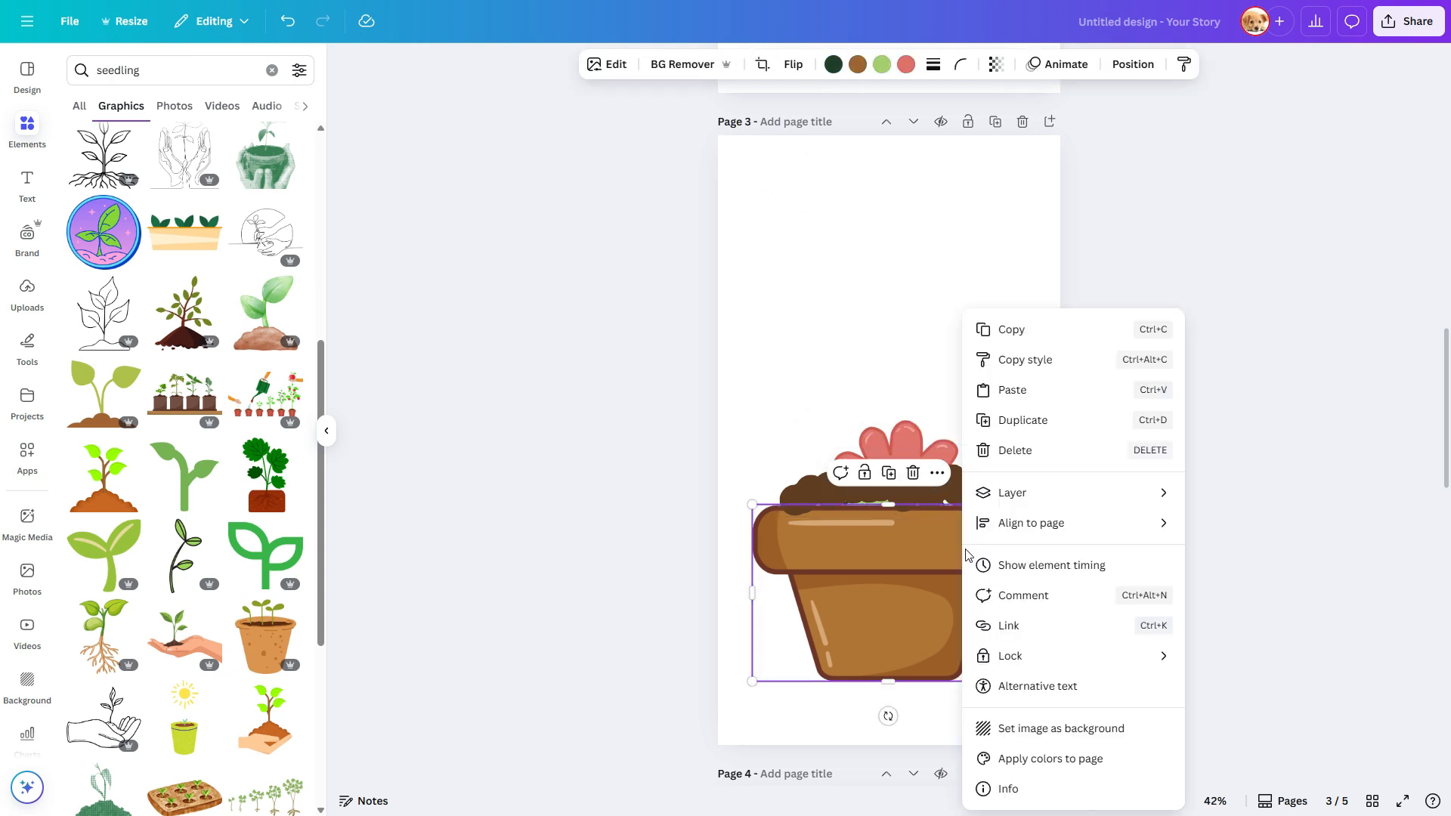
{"action": "mouse_move", "coordinate": [1024, 504]}
{"action": "left_click", "coordinate": [1260, 538]}
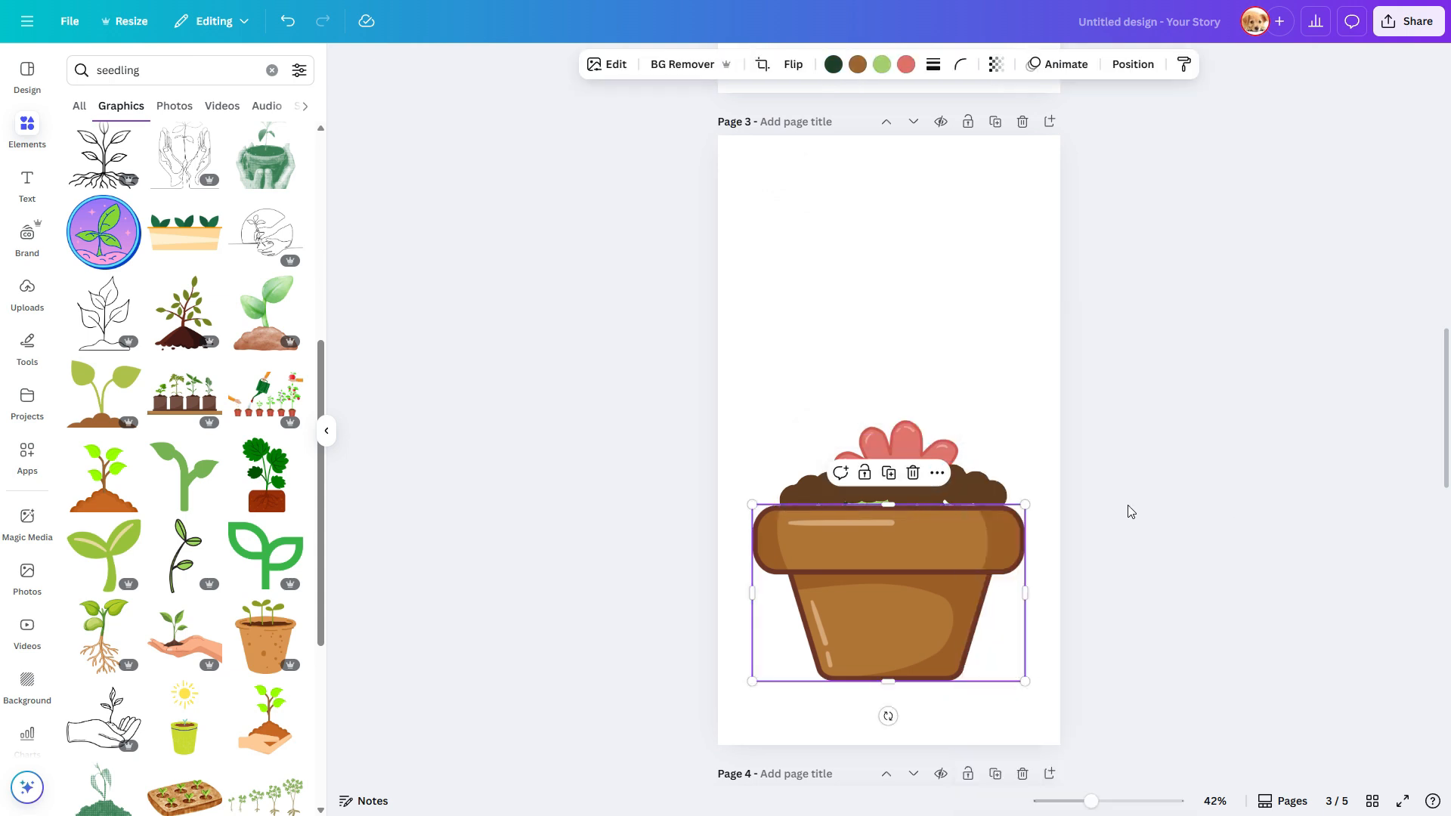
{"action": "left_click", "coordinate": [979, 486]}
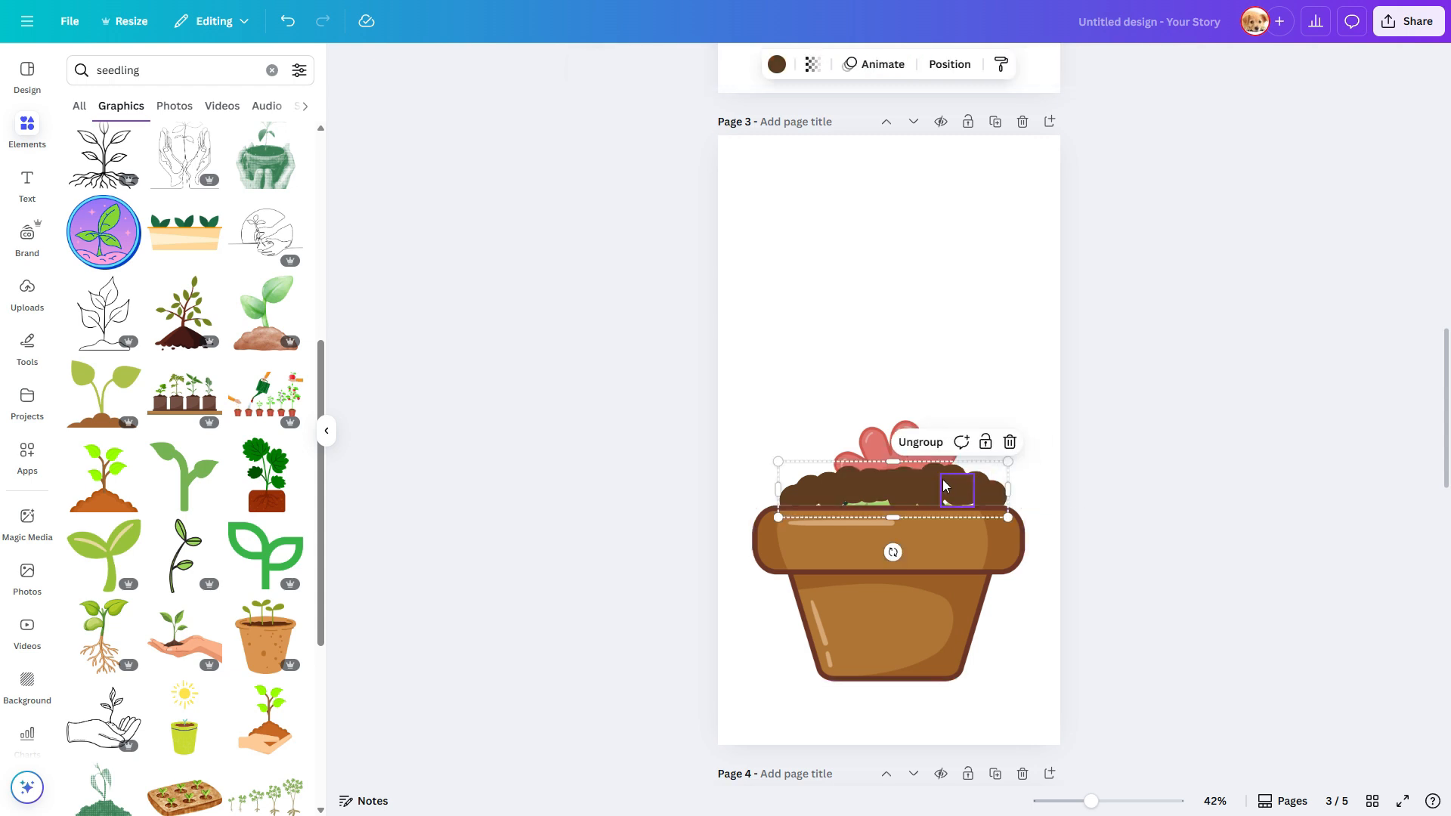
{"action": "left_click_drag", "start_coordinate": [997, 475], "coordinate": [999, 491]}
{"action": "left_click", "coordinate": [1041, 409]}
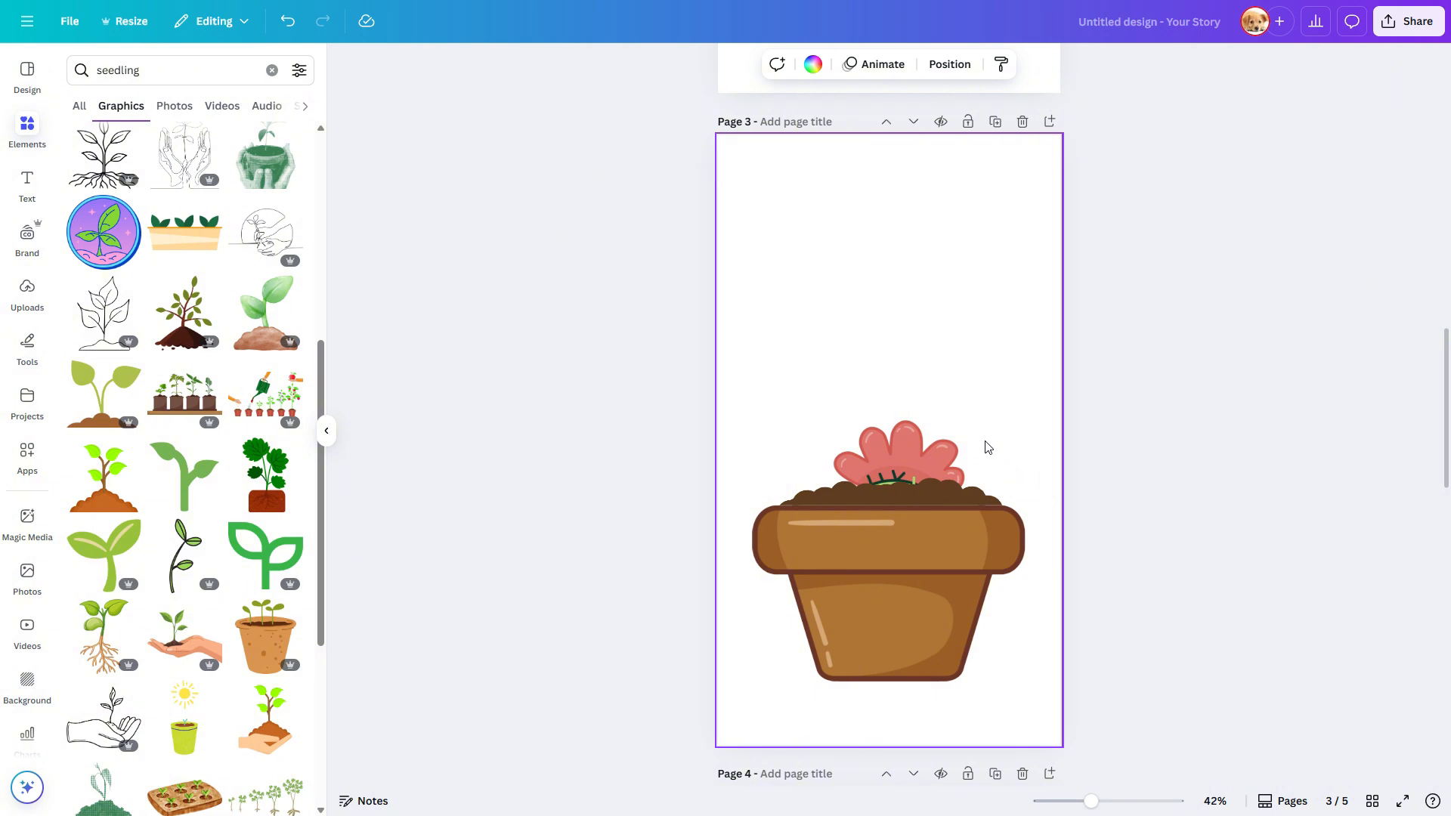
- Shift the small red-flowered cactus on page 3 slightly left to centre it over the pot
{"action": "left_click", "coordinate": [908, 445]}
{"action": "left_click_drag", "start_coordinate": [907, 440], "coordinate": [904, 445]}
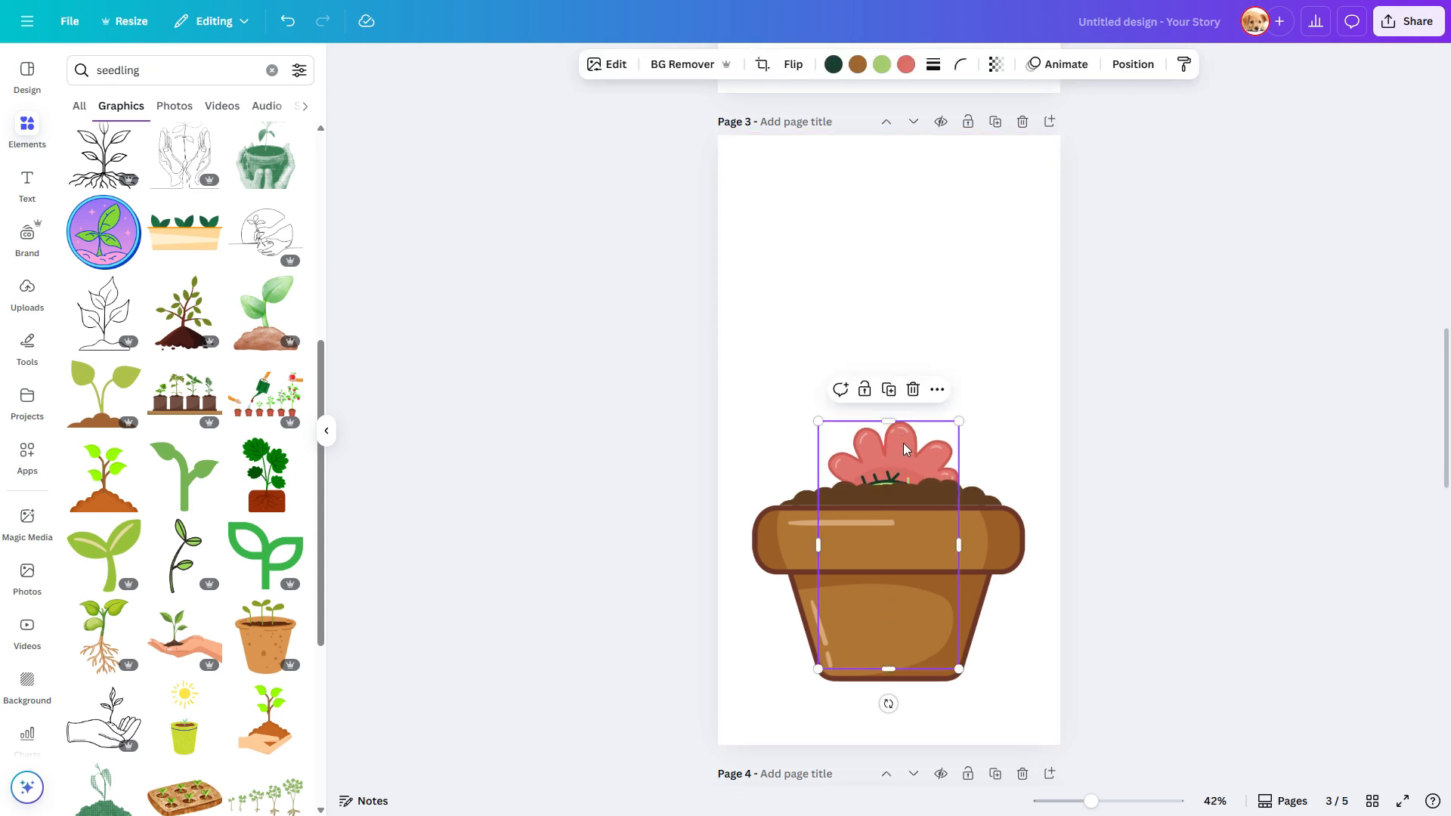
{"action": "left_click", "coordinate": [1042, 442]}
{"action": "left_click", "coordinate": [1133, 479]}
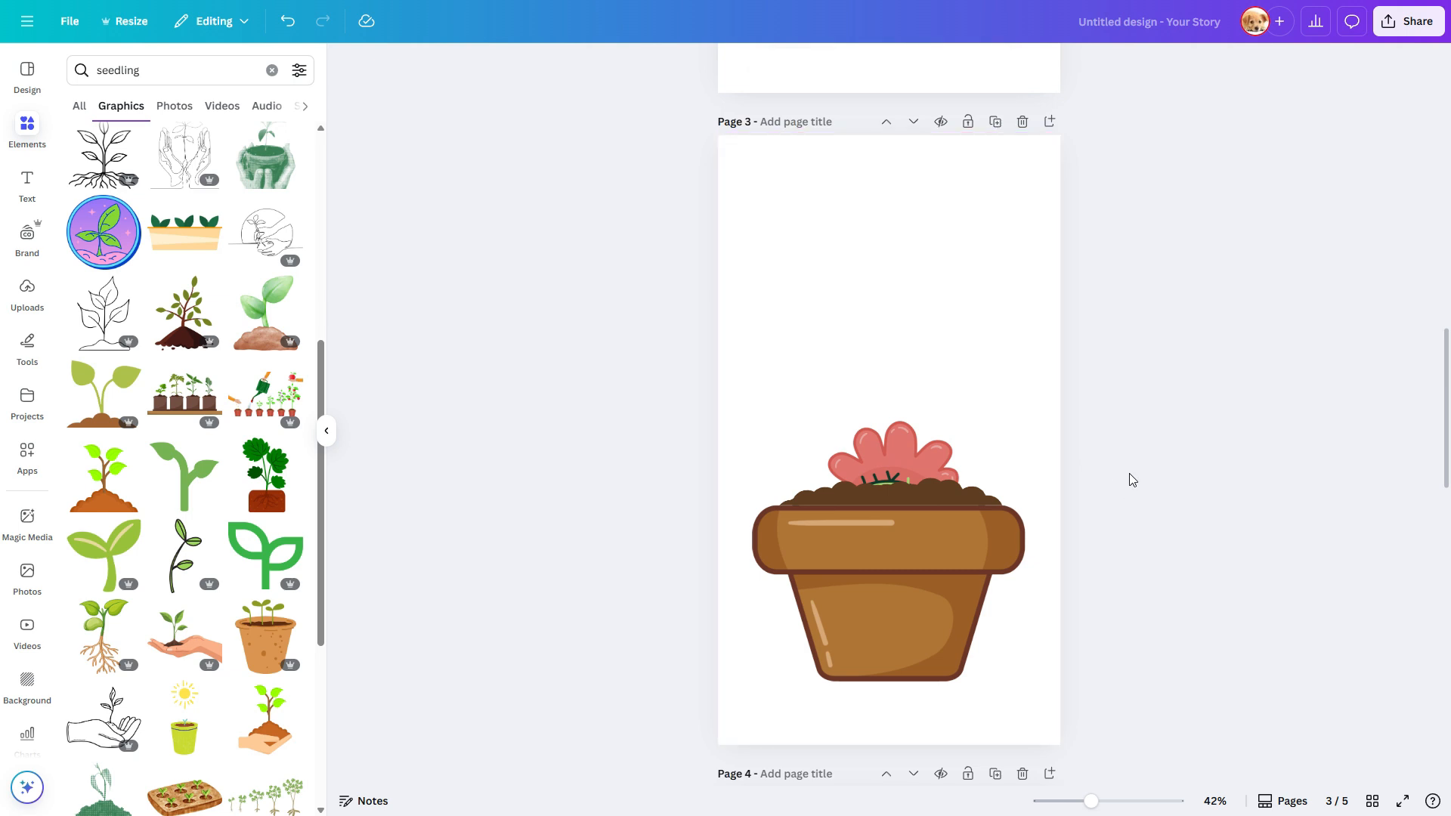
- Review the growth-stage images on pages 1 to 5 one after another
{"action": "left_click", "coordinate": [1284, 801]}
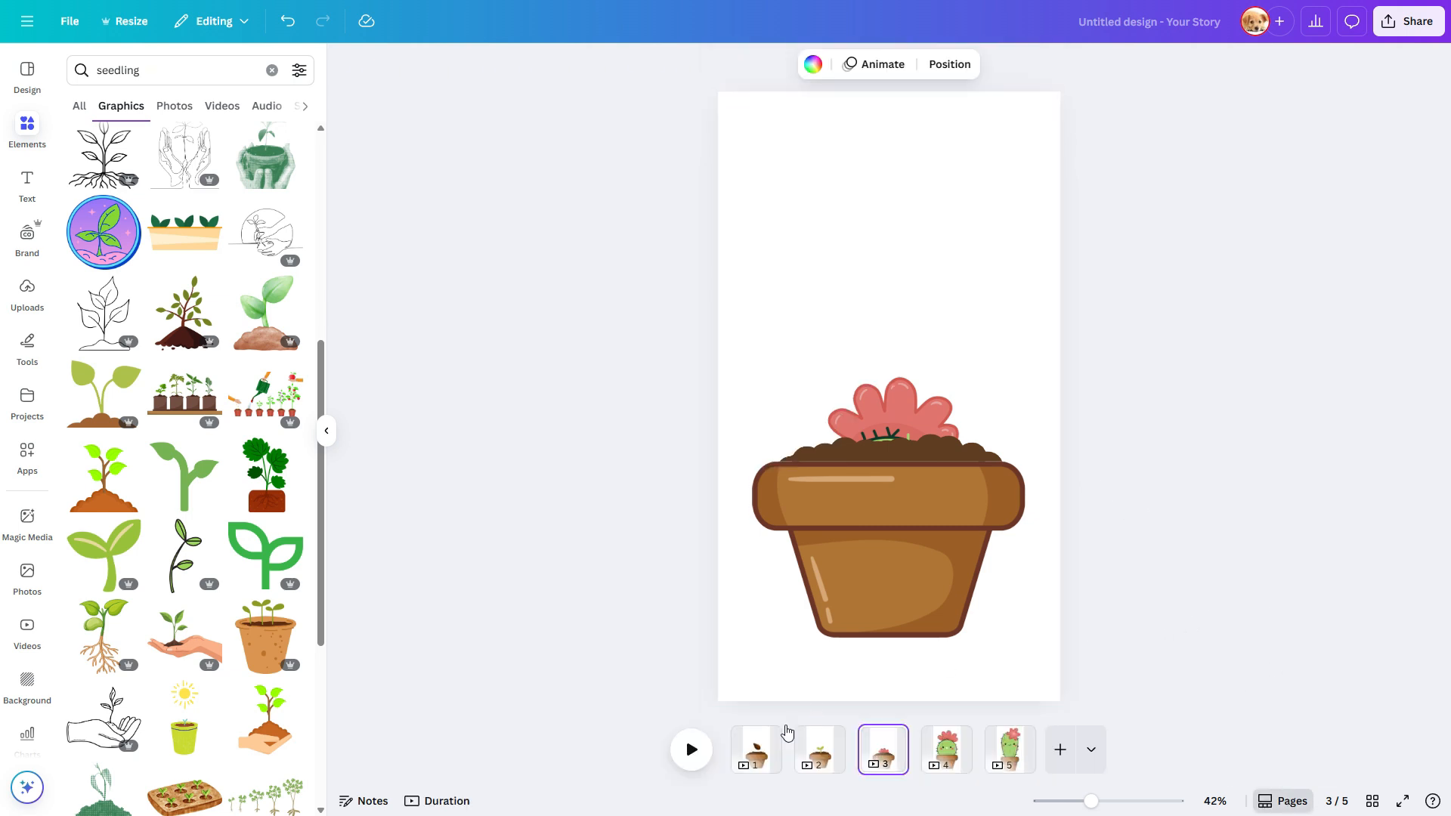
{"action": "right_click", "coordinate": [756, 749]}
{"action": "left_click", "coordinate": [1127, 592]}
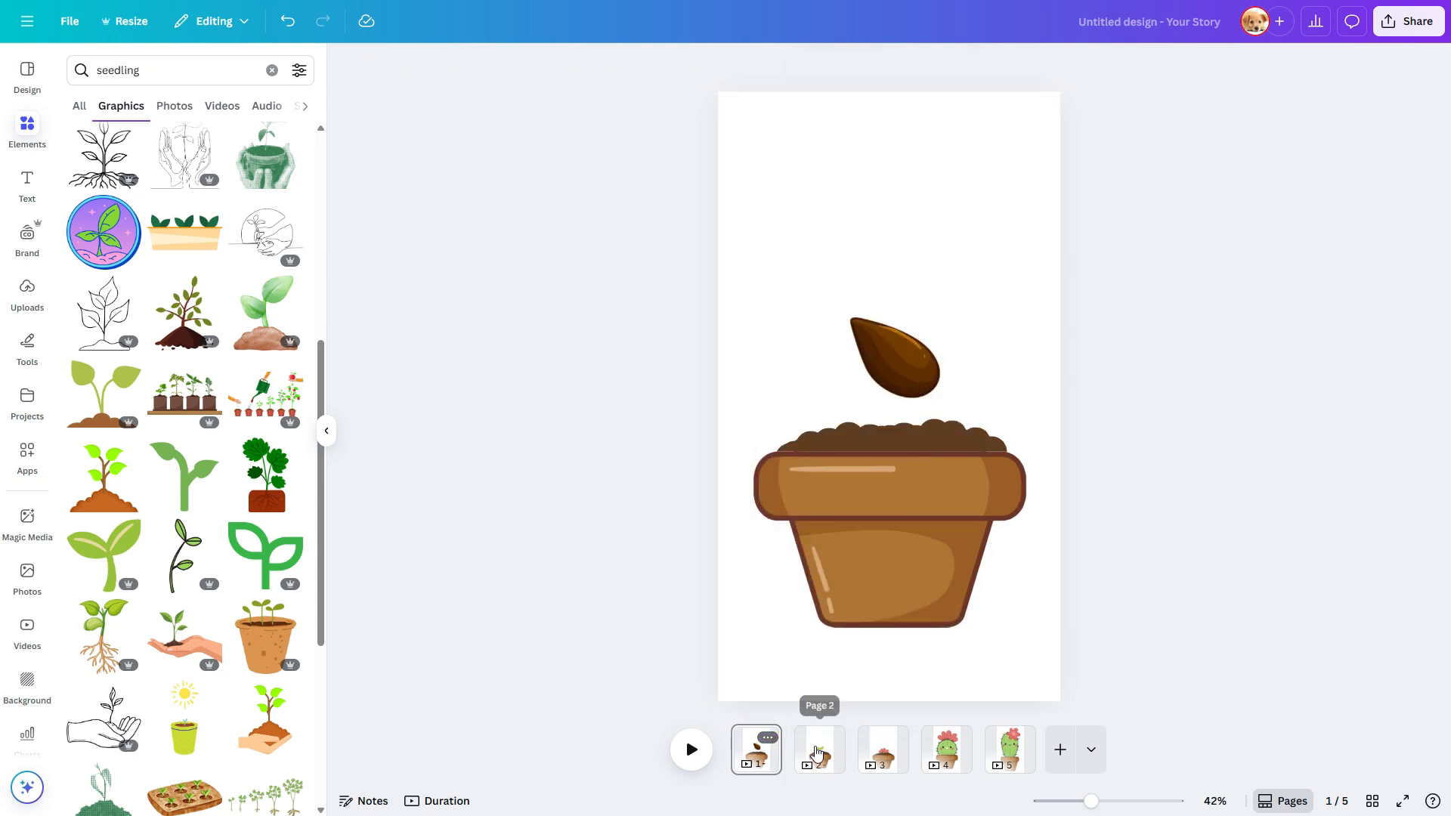
{"action": "left_click", "coordinate": [823, 750]}
{"action": "left_click", "coordinate": [881, 750]}
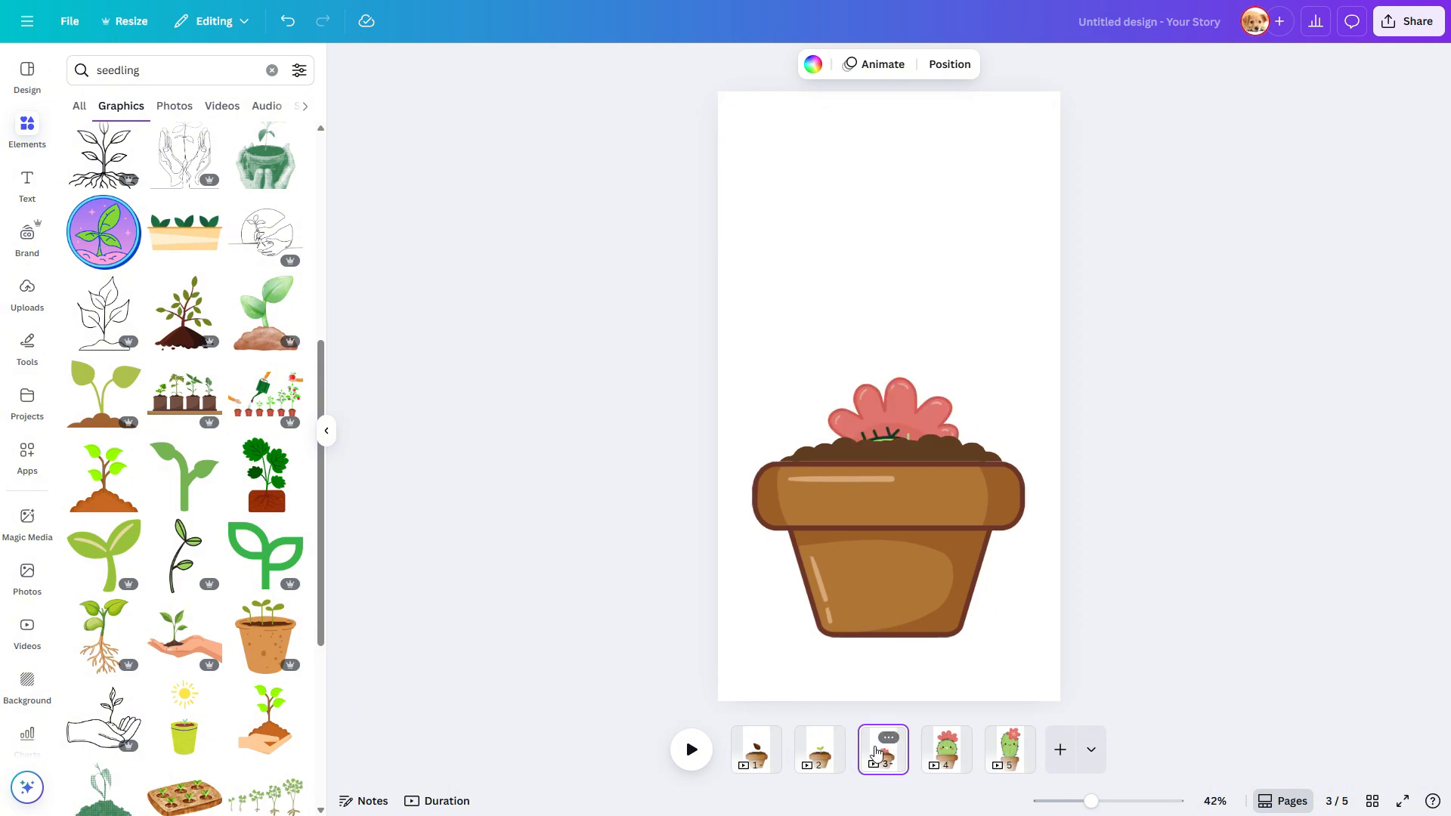
{"action": "left_click", "coordinate": [940, 752]}
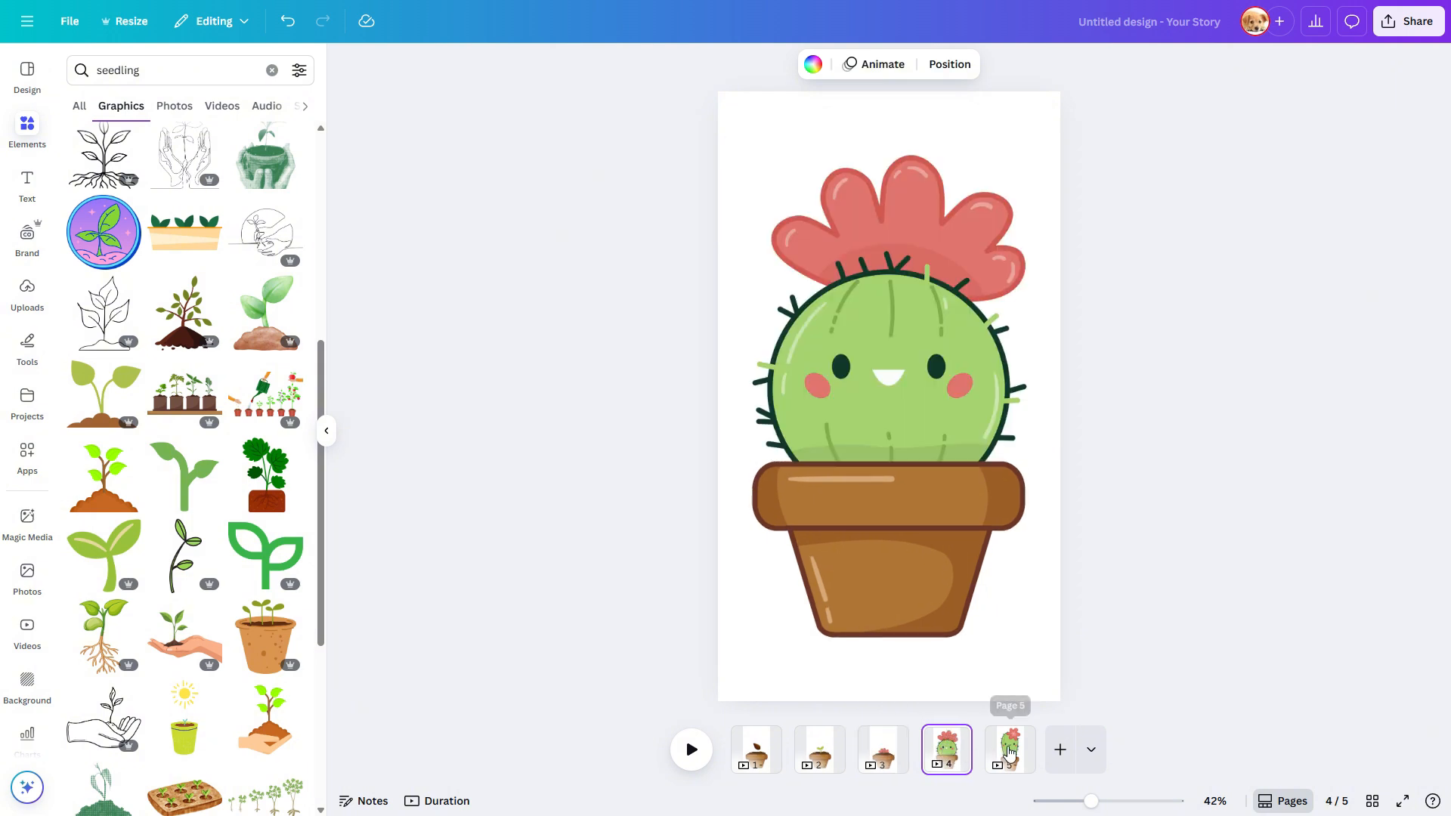
{"action": "left_click", "coordinate": [1010, 751]}
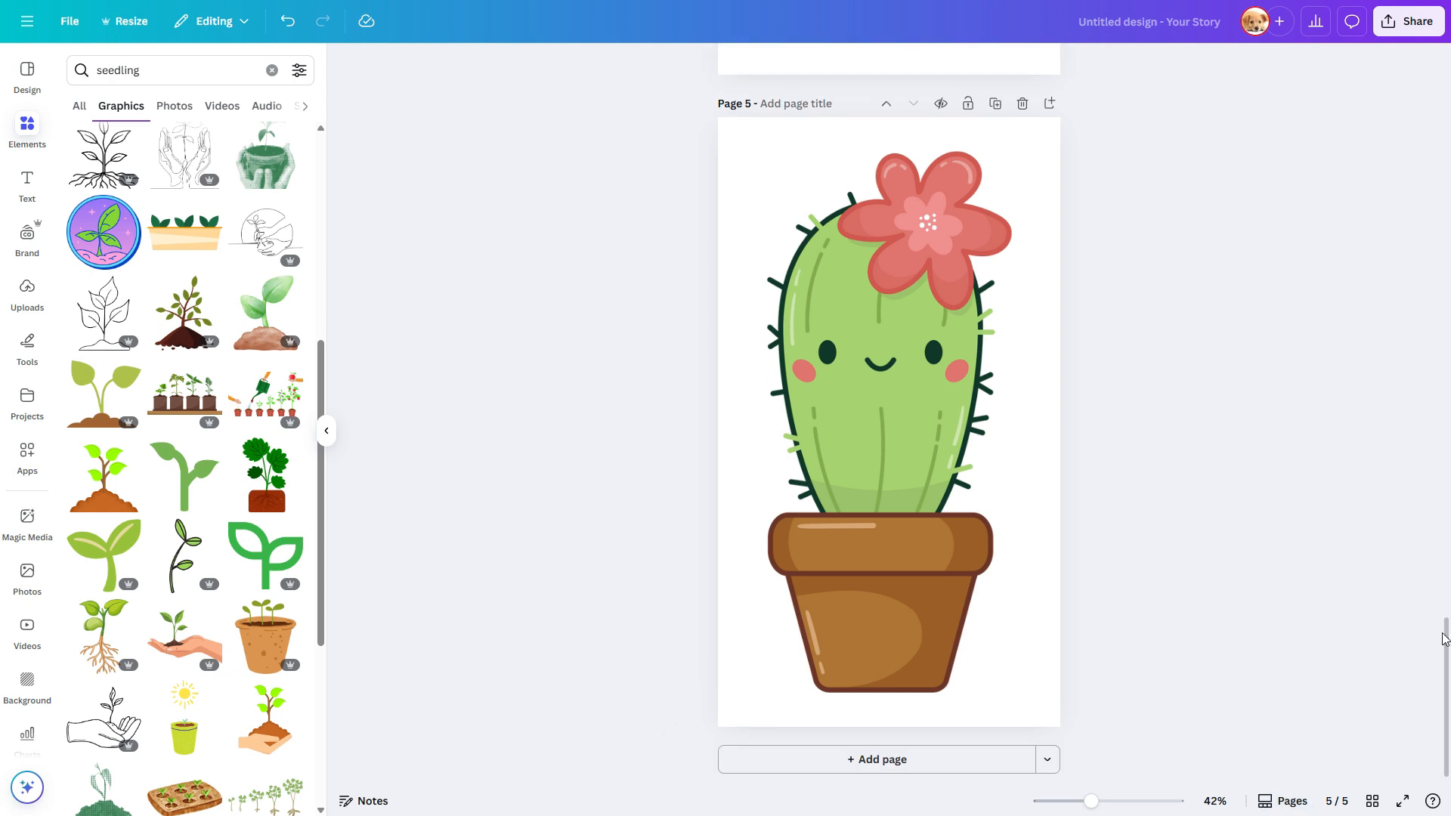
- Search the graphics for "cute face" and place the smiling face with pink cheeks on the page 1 pot
{"action": "left_click_drag", "start_coordinate": [1444, 641], "coordinate": [1444, 87]}
{"action": "left_click_drag", "start_coordinate": [142, 70], "coordinate": [81, 71]}
{"action": "type", "text": "cute face"}
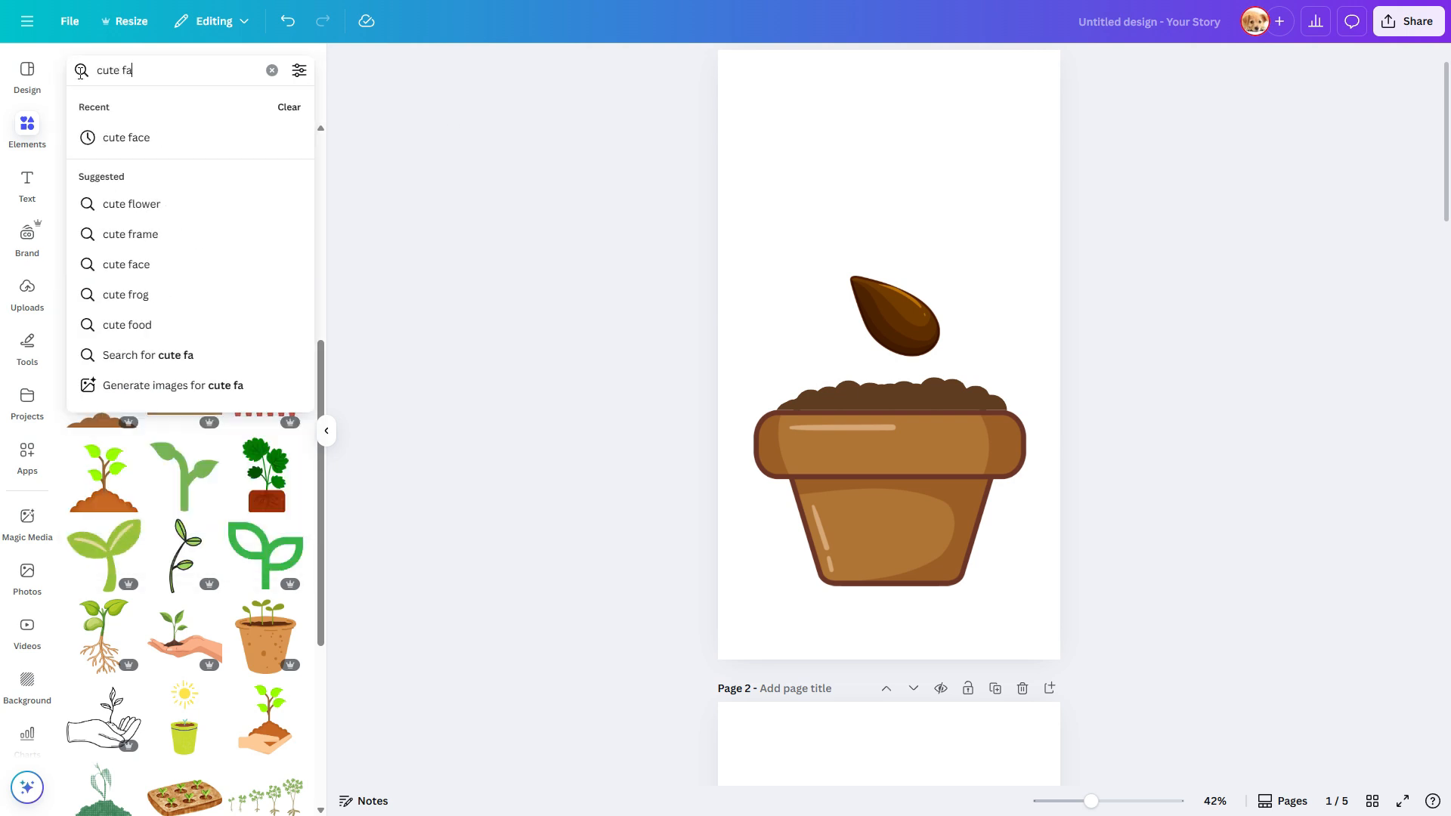
{"action": "key", "text": "Return"}
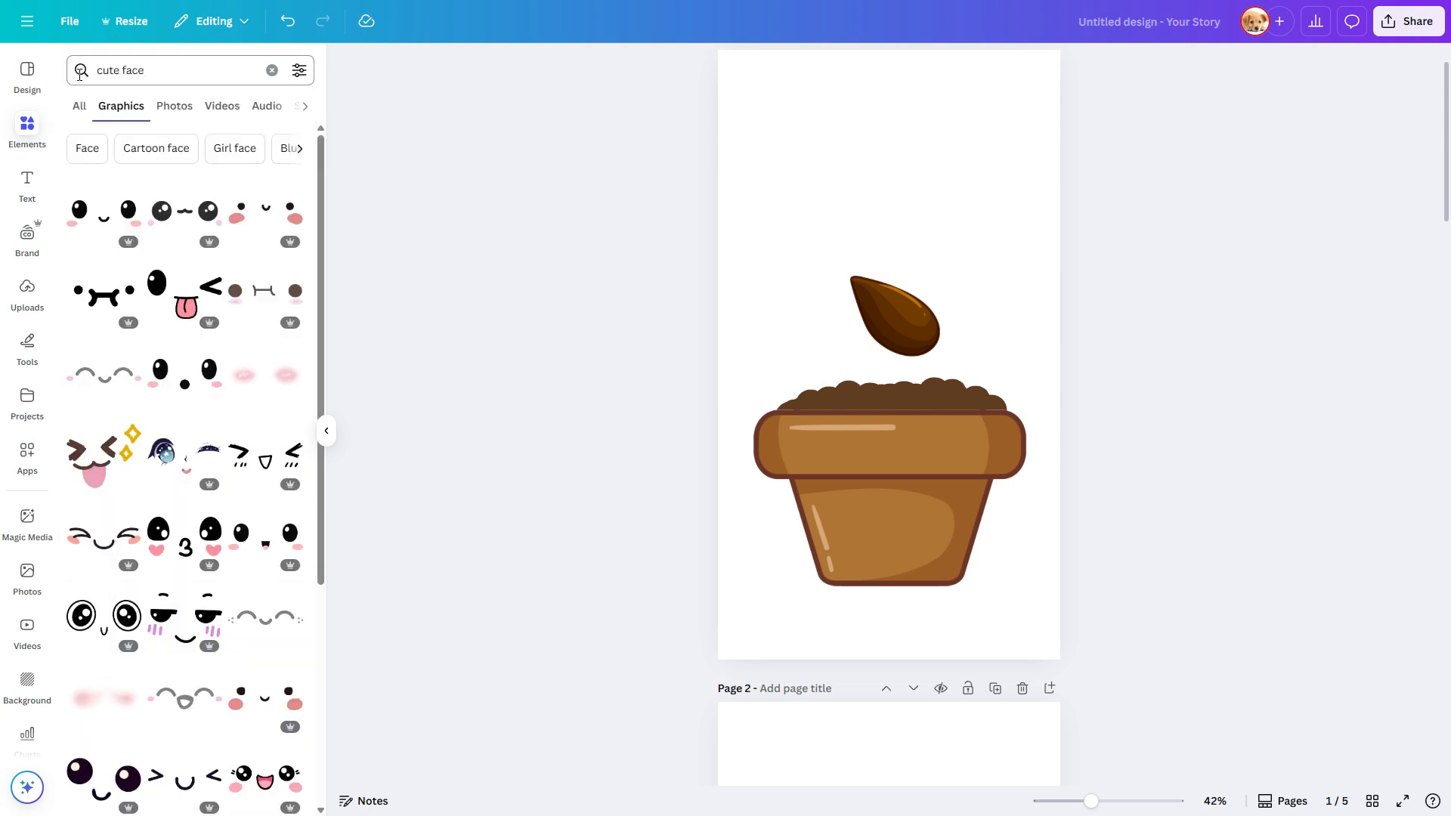
{"action": "left_click", "coordinate": [95, 222]}
{"action": "left_click_drag", "start_coordinate": [945, 365], "coordinate": [946, 510]}
- Add the same smiling face with pink cheeks to the seedling's pot on page 2
{"action": "scroll", "coordinate": [1054, 513], "scroll_direction": "down", "scroll_amount": 8}
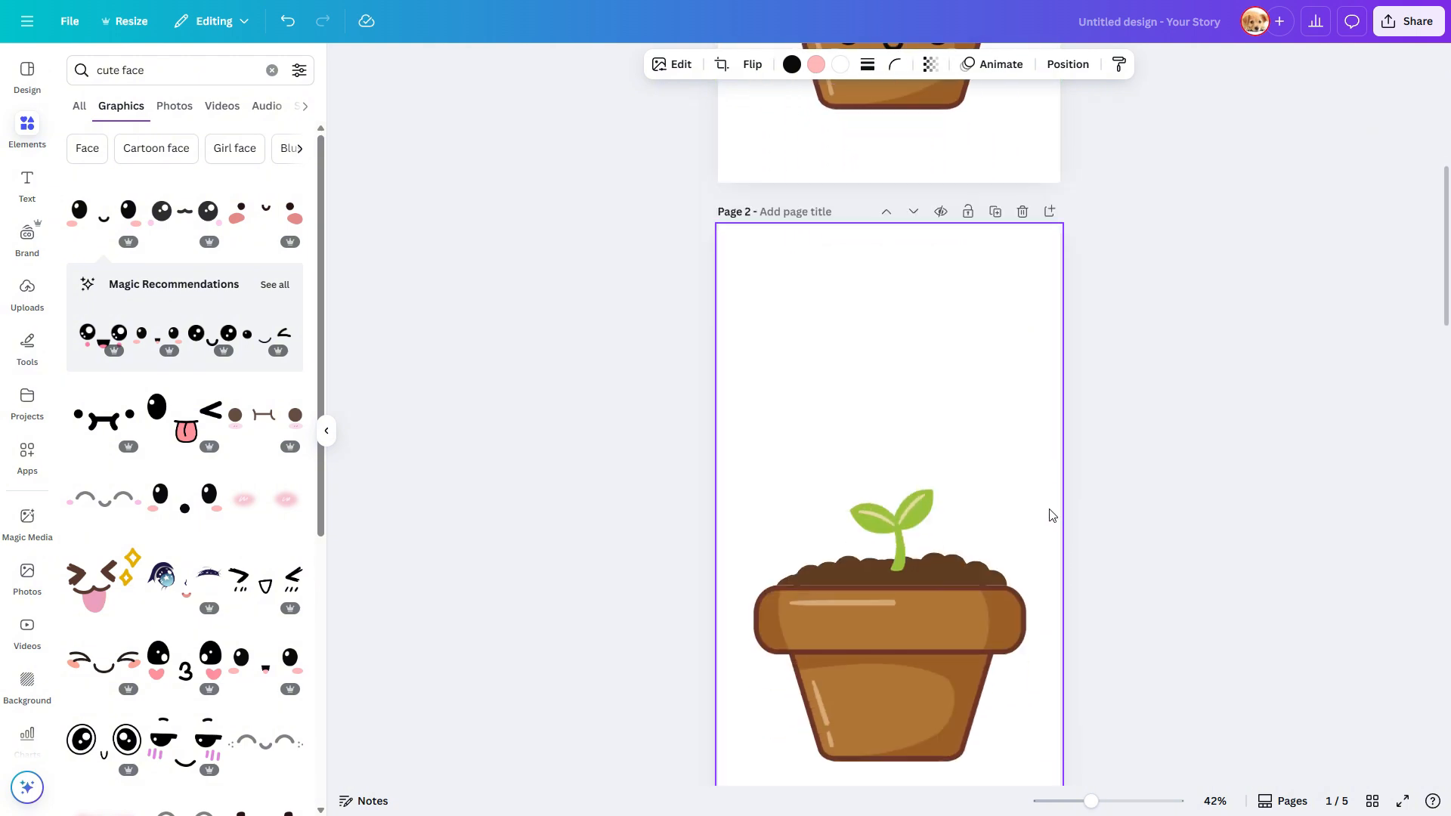
{"action": "scroll", "coordinate": [1048, 514], "scroll_direction": "down", "scroll_amount": 2}
{"action": "left_click", "coordinate": [78, 221]}
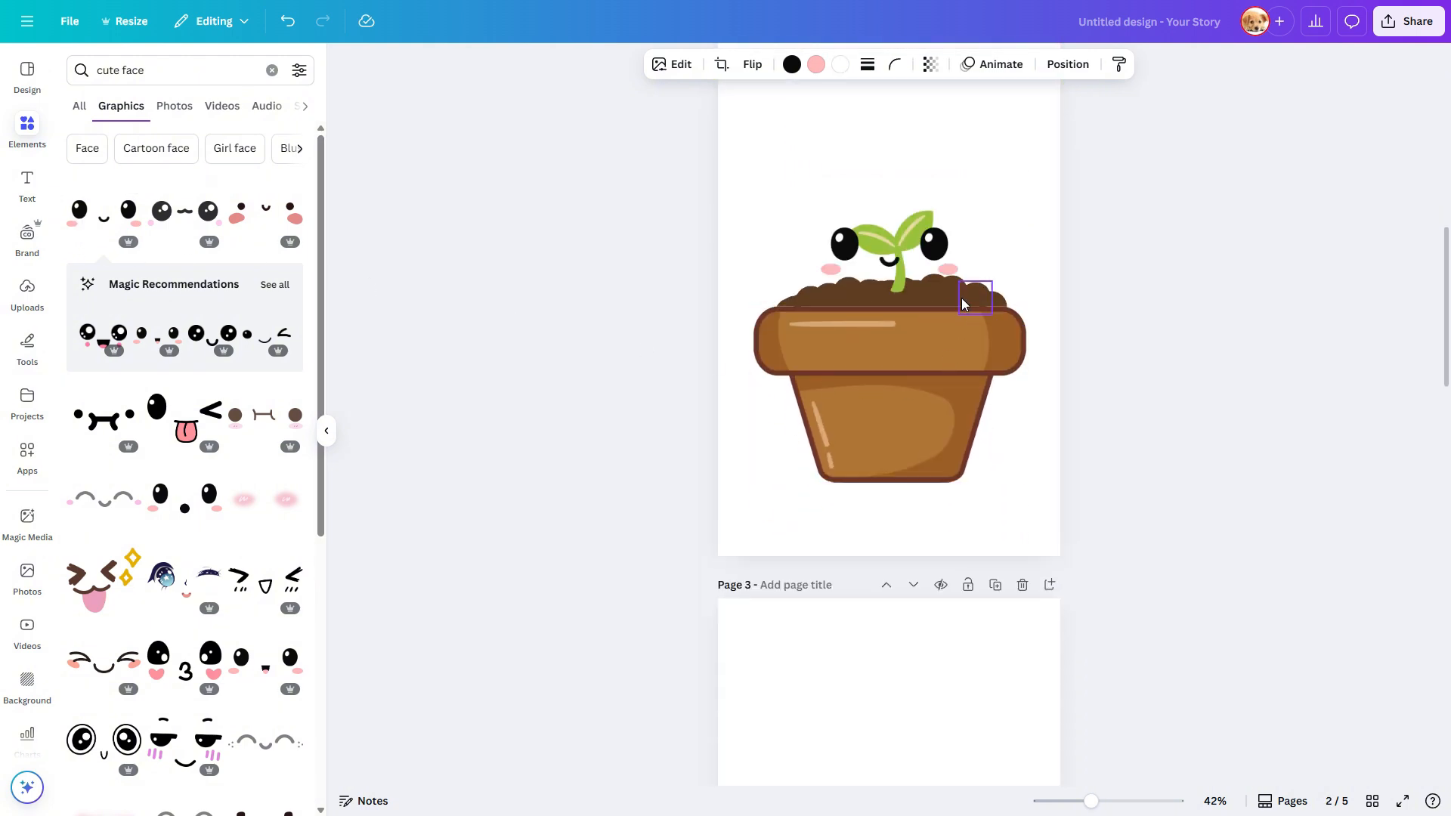
{"action": "left_click_drag", "start_coordinate": [939, 259], "coordinate": [940, 421]}
- Add the same smiling face to the pots on pages 3 and 4
{"action": "scroll", "coordinate": [1025, 450], "scroll_direction": "down", "scroll_amount": 7}
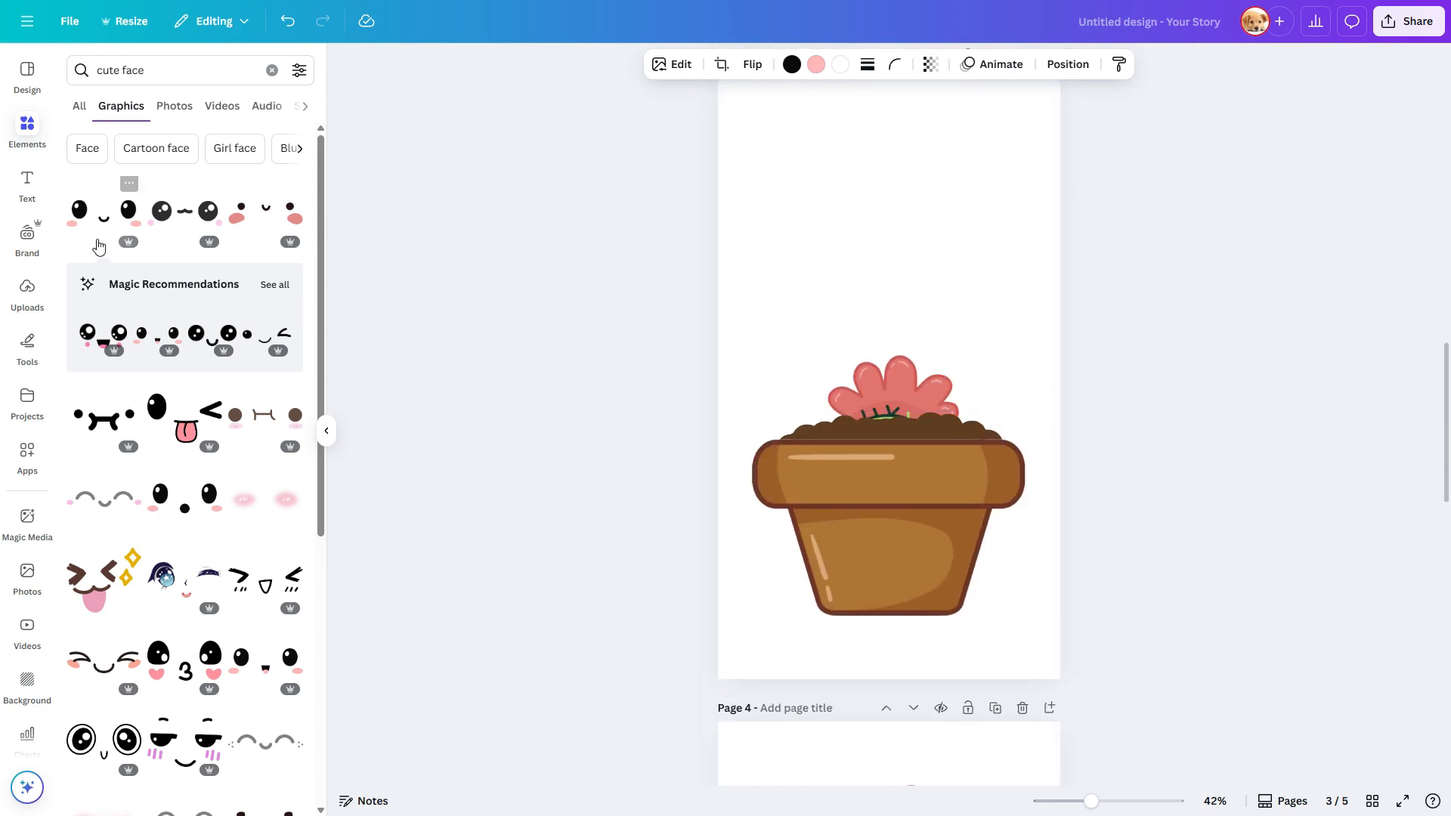
{"action": "left_click", "coordinate": [98, 246]}
{"action": "left_click_drag", "start_coordinate": [928, 369], "coordinate": [927, 544]}
{"action": "scroll", "coordinate": [996, 495], "scroll_direction": "down", "scroll_amount": 6}
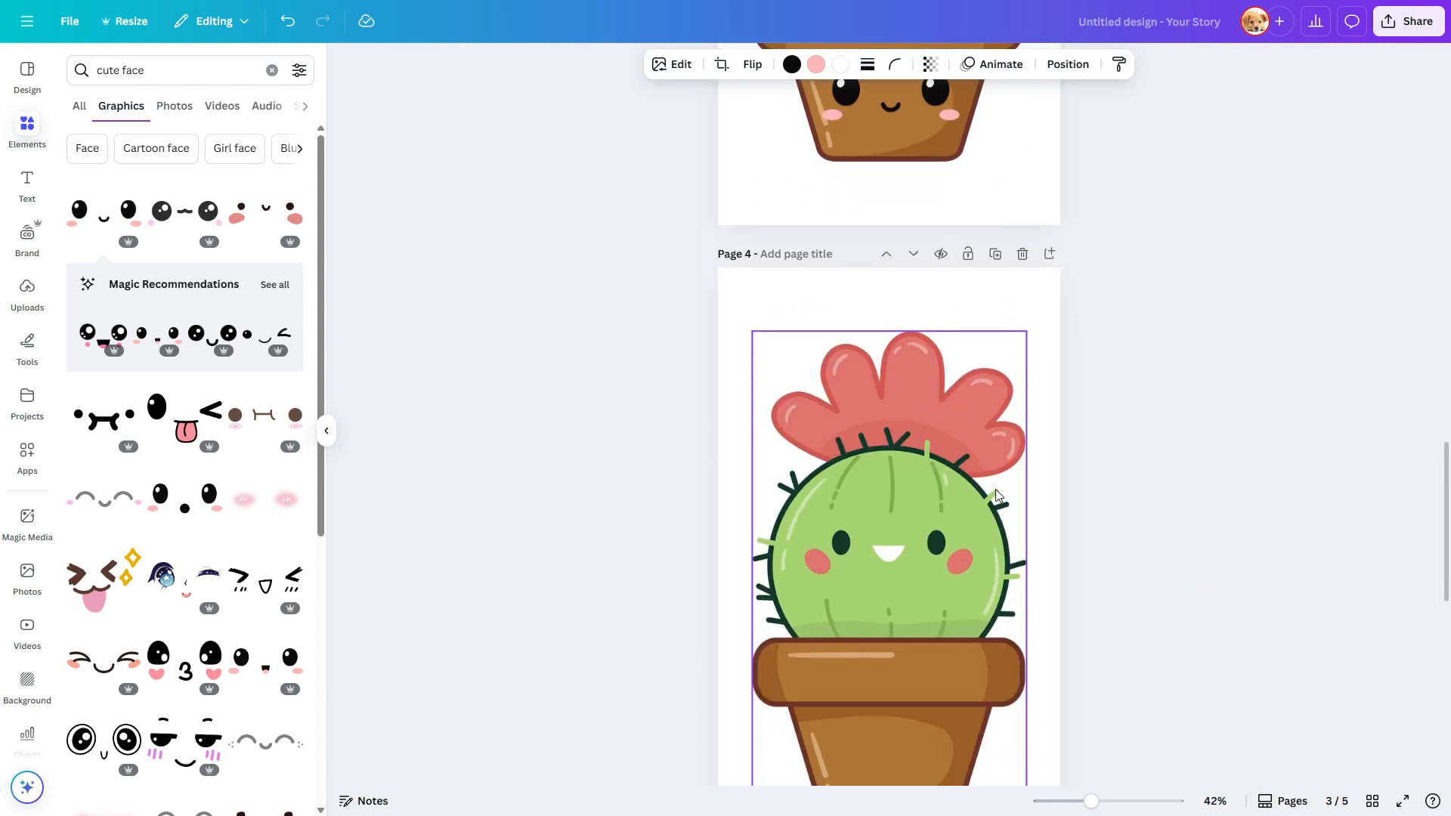
{"action": "scroll", "coordinate": [995, 495], "scroll_direction": "down", "scroll_amount": 4}
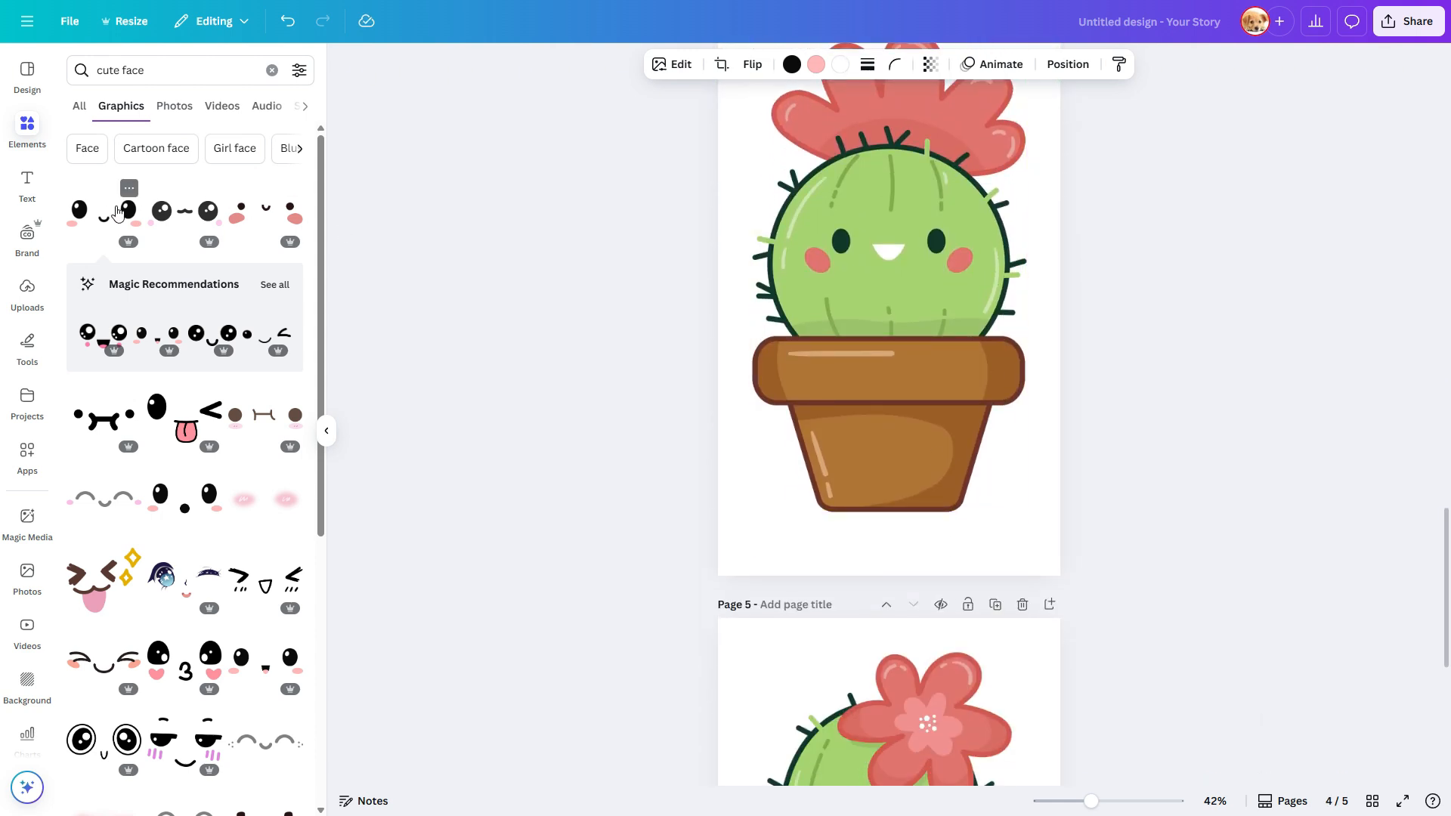
{"action": "left_click_drag", "start_coordinate": [117, 212], "coordinate": [943, 440]}
- Place the winking face with its tongue out on the pot of the flowering cactus on page 5
{"action": "scroll", "coordinate": [942, 441], "scroll_direction": "down", "scroll_amount": 6}
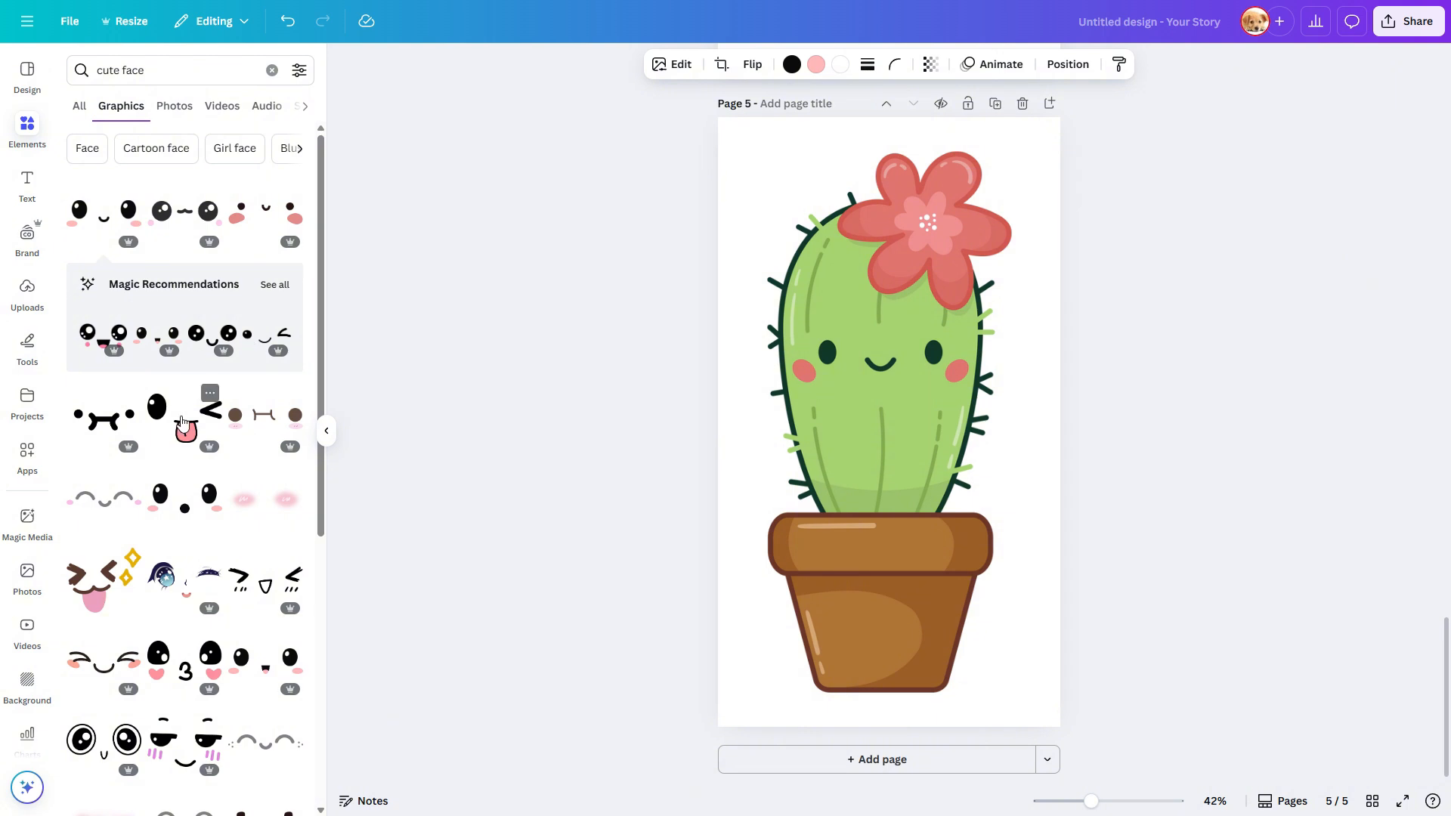
{"action": "left_click", "coordinate": [202, 389]}
{"action": "left_click_drag", "start_coordinate": [927, 417], "coordinate": [915, 616]}
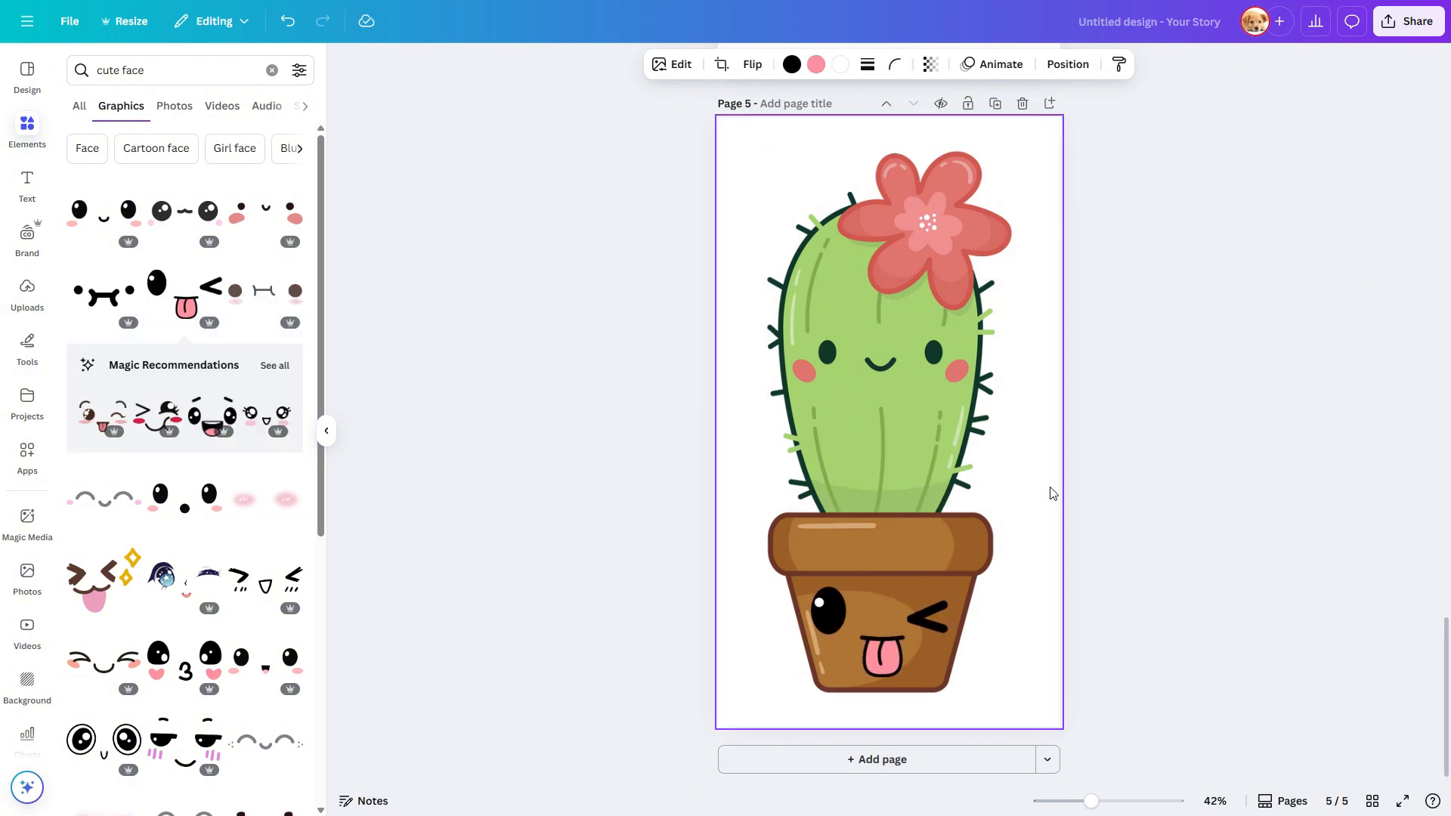
{"action": "left_click", "coordinate": [497, 229]}
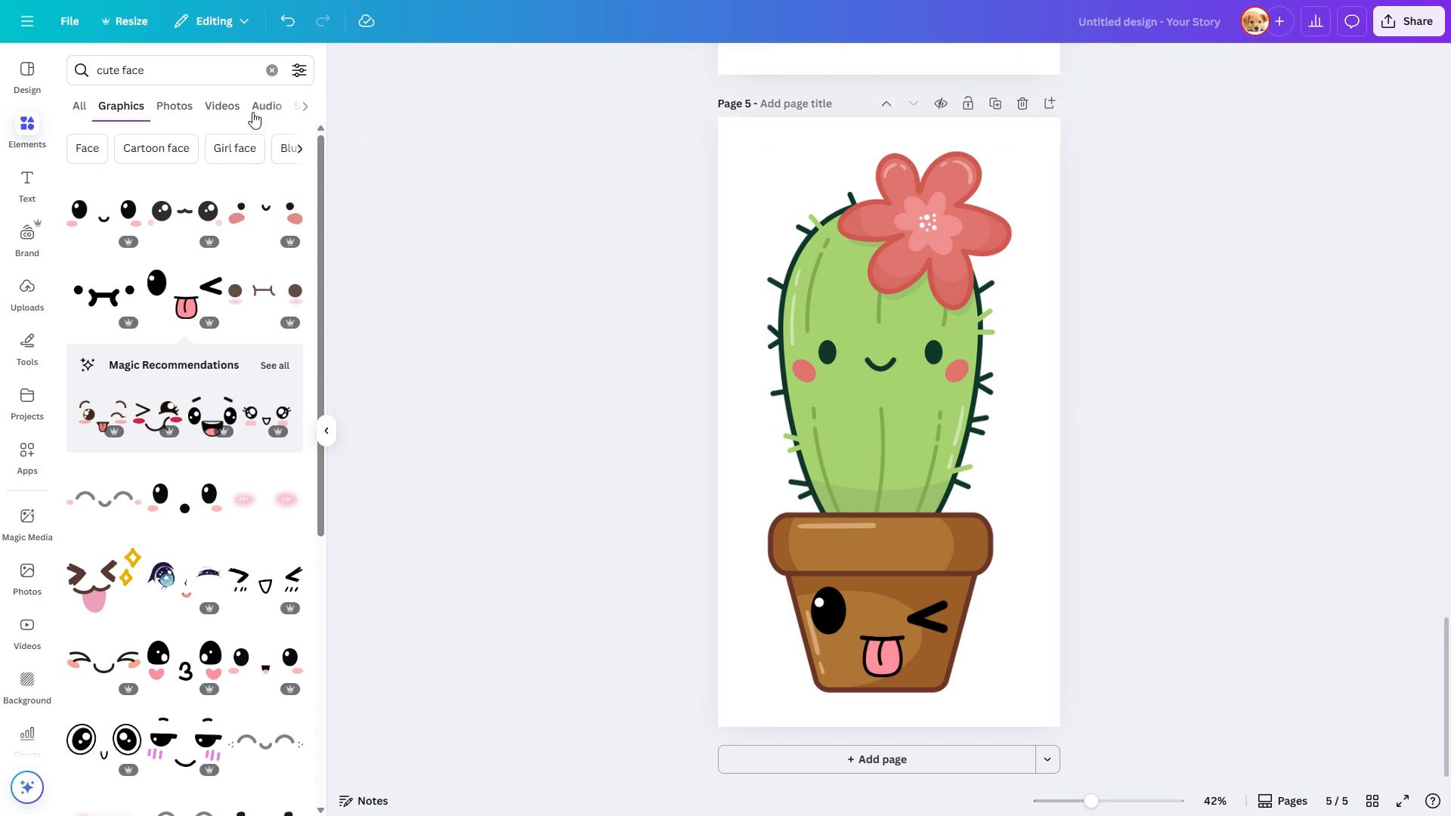
- Download pages 1–5 as PNG images at size 1 (1,080 × 1,920 px)
{"action": "left_click", "coordinate": [70, 23]}
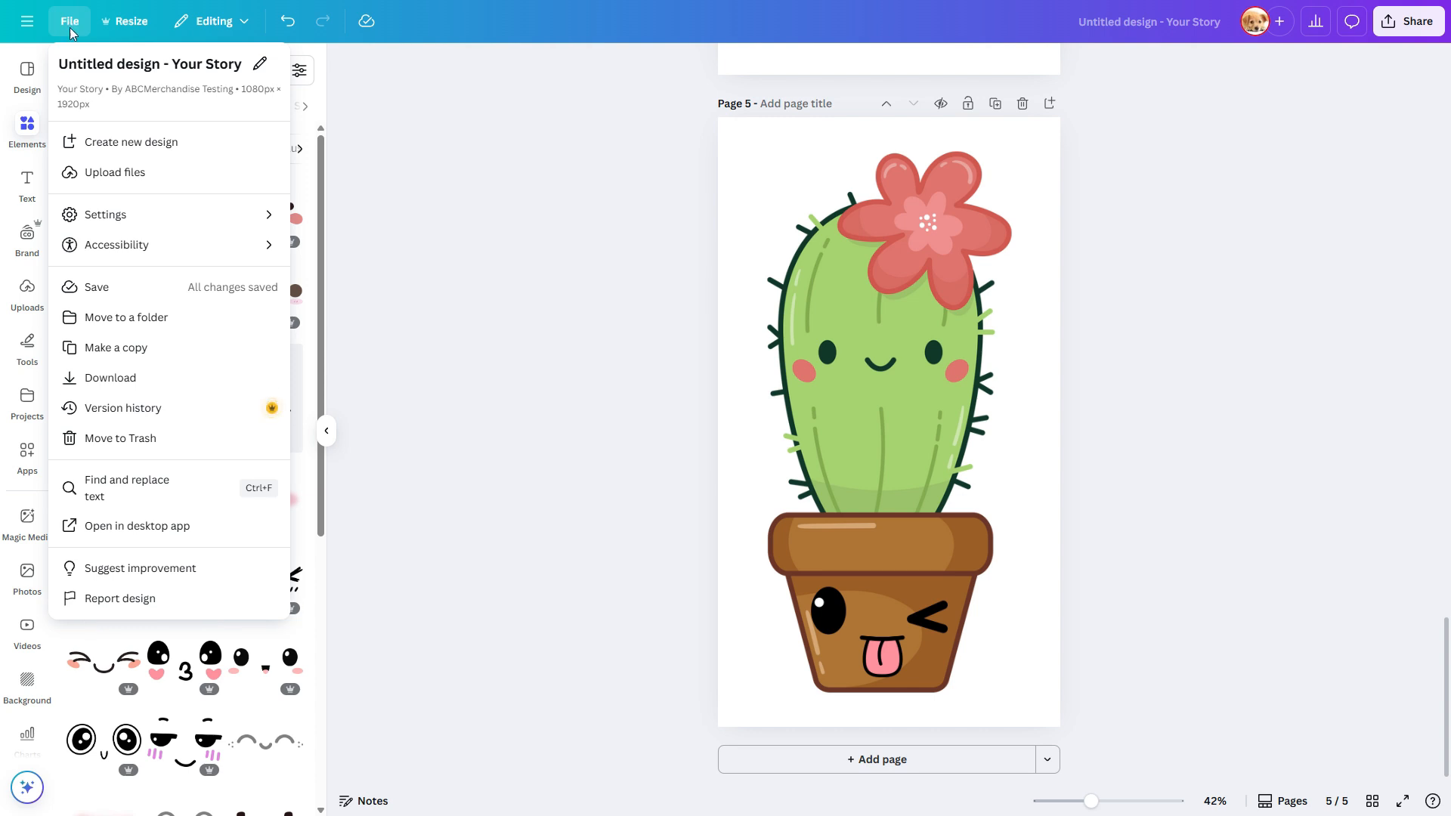
{"action": "left_click", "coordinate": [116, 387]}
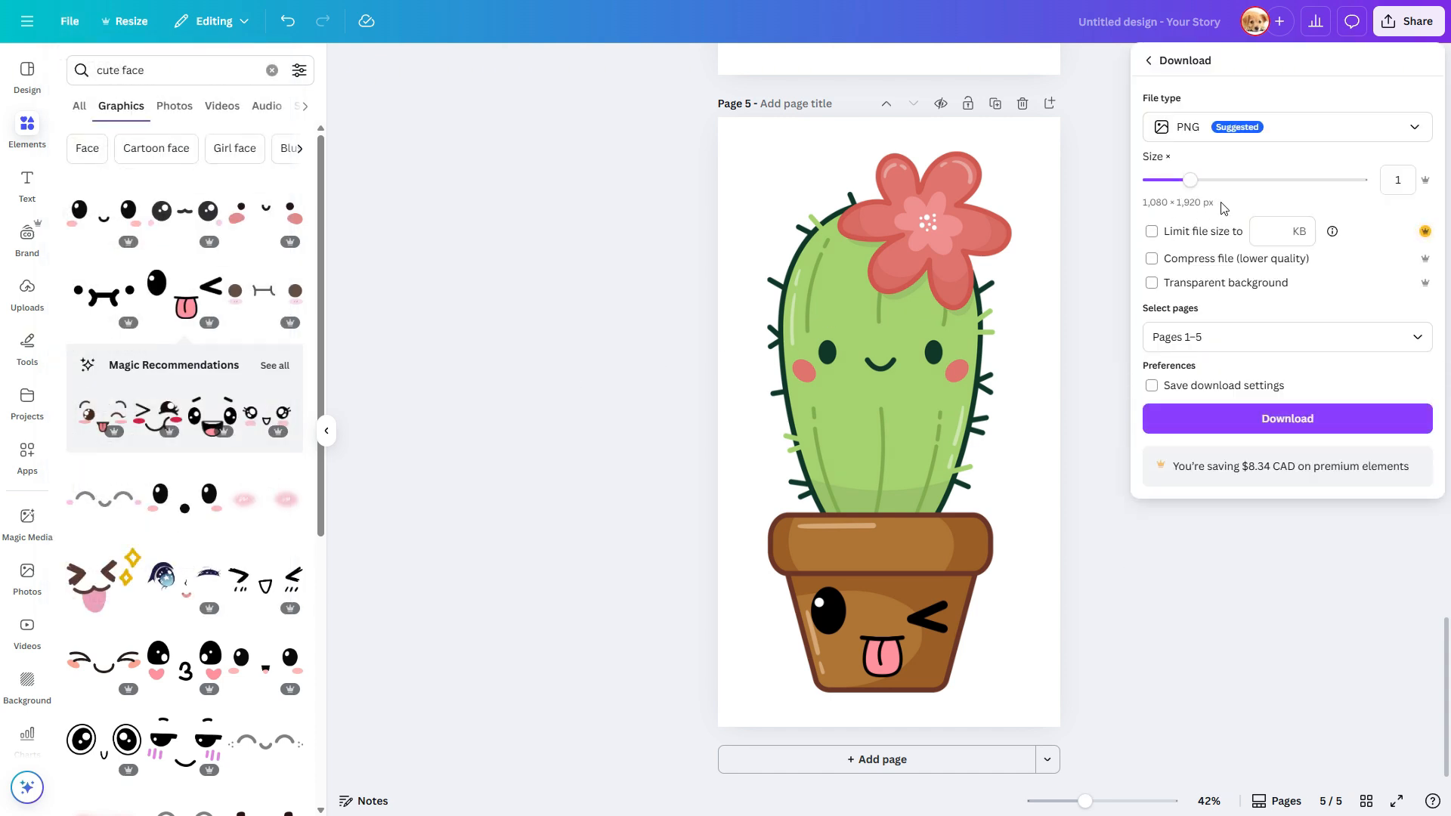
{"action": "left_click", "coordinate": [1261, 425]}
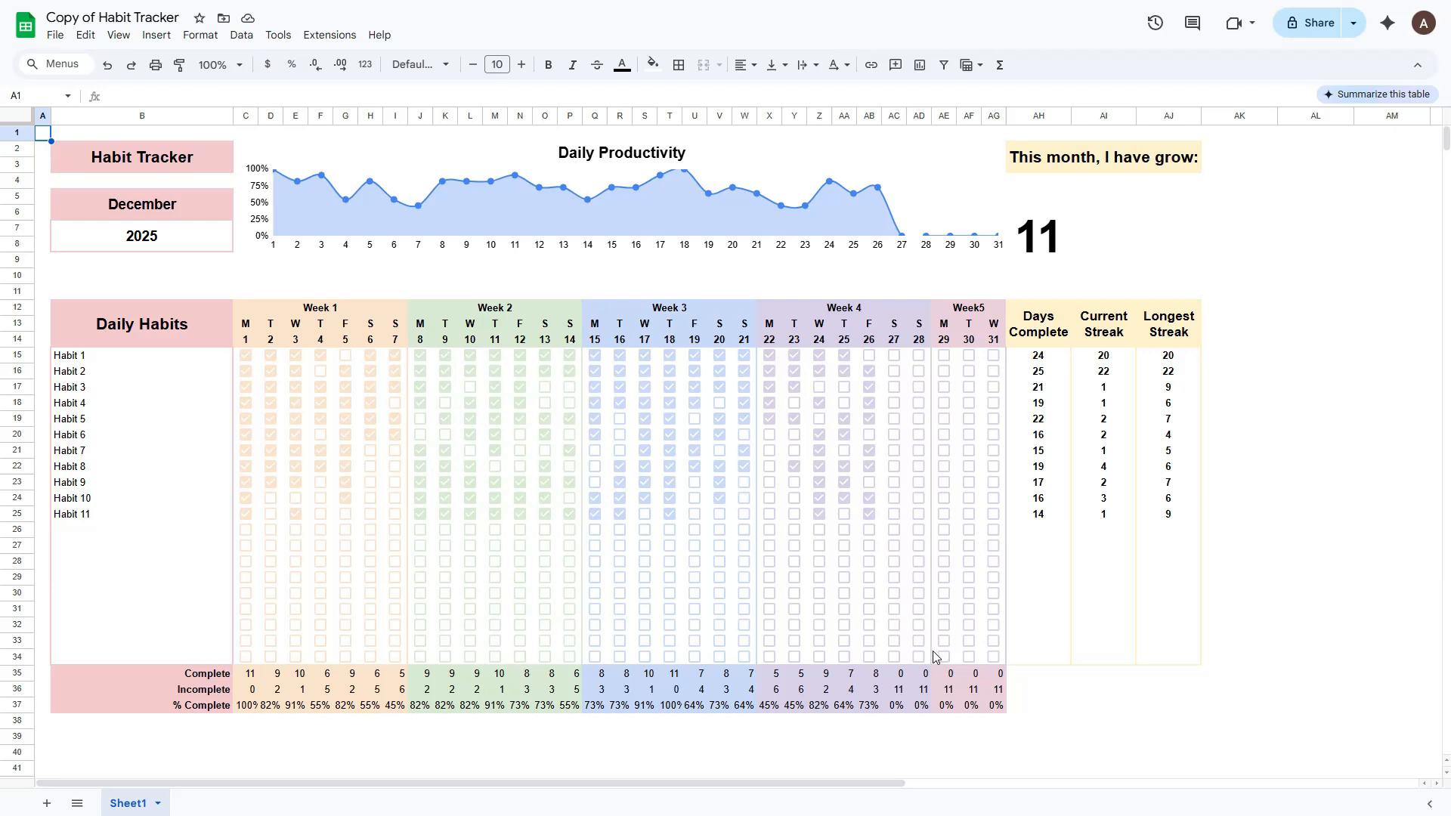
- In the Google Sheets habit tracker, upload image 1 from the "Untitled design (1)" folder into cell C40
{"action": "left_click", "coordinate": [243, 755]}
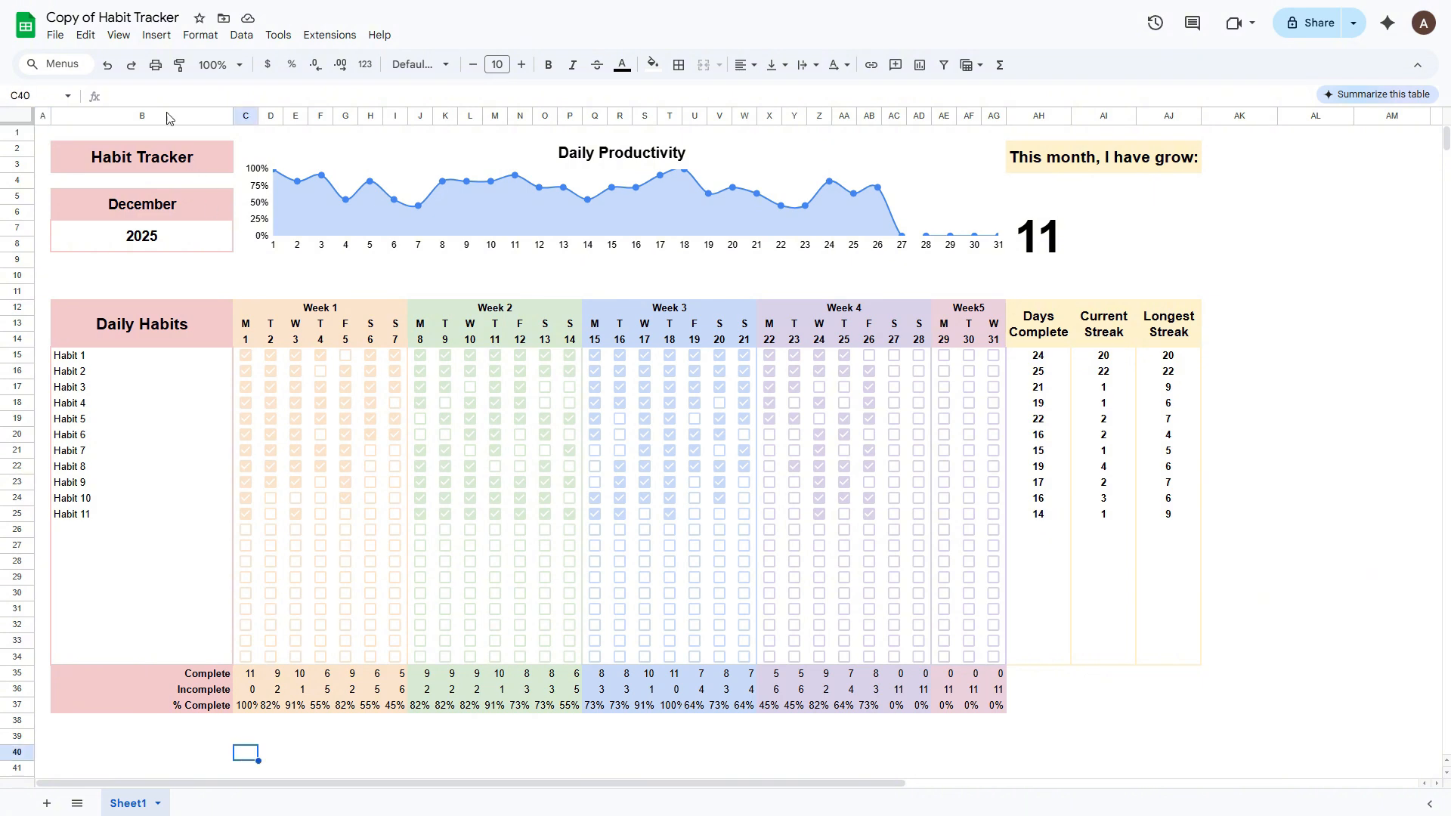
{"action": "left_click", "coordinate": [159, 37]}
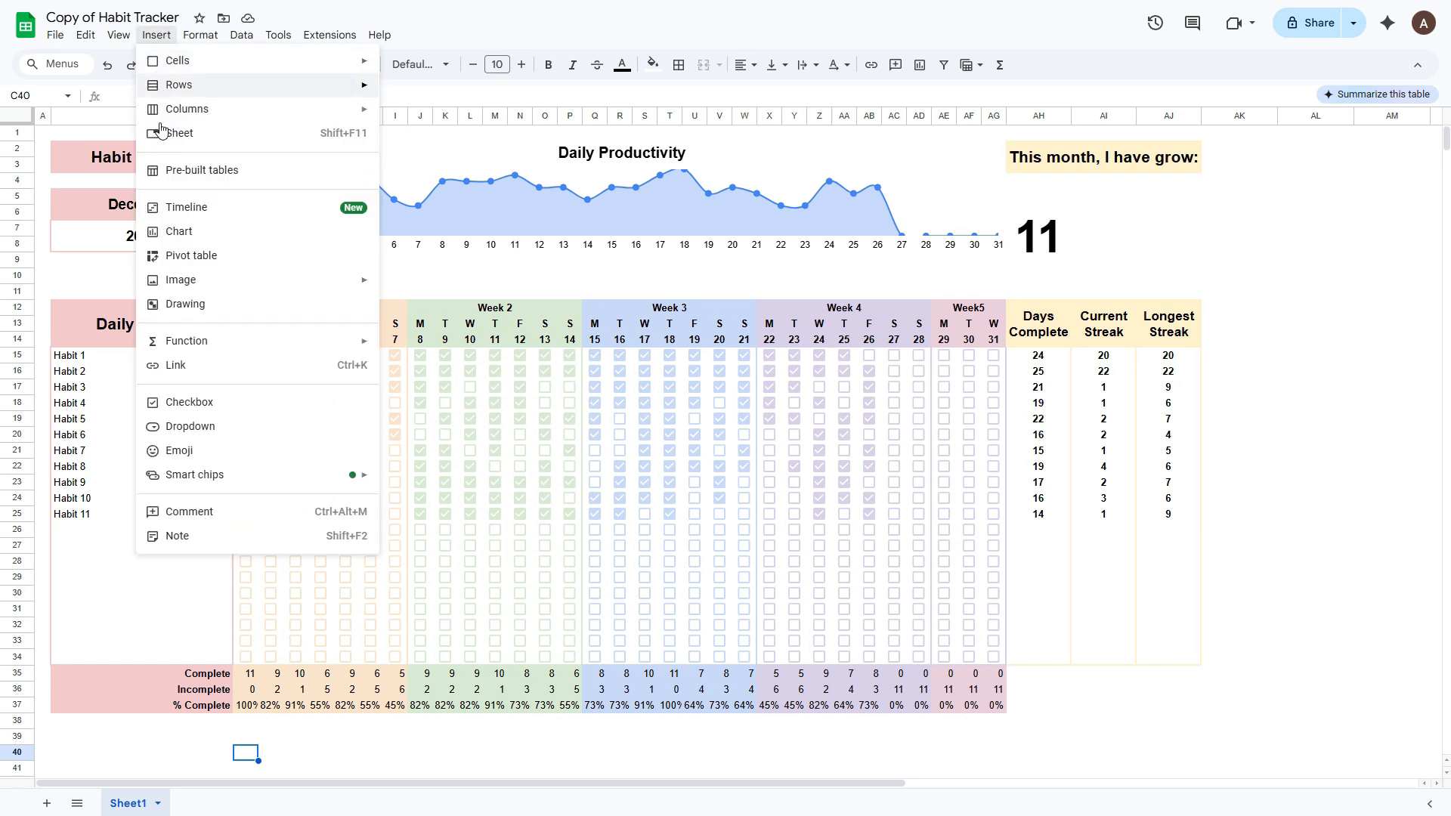
{"action": "mouse_move", "coordinate": [196, 287]}
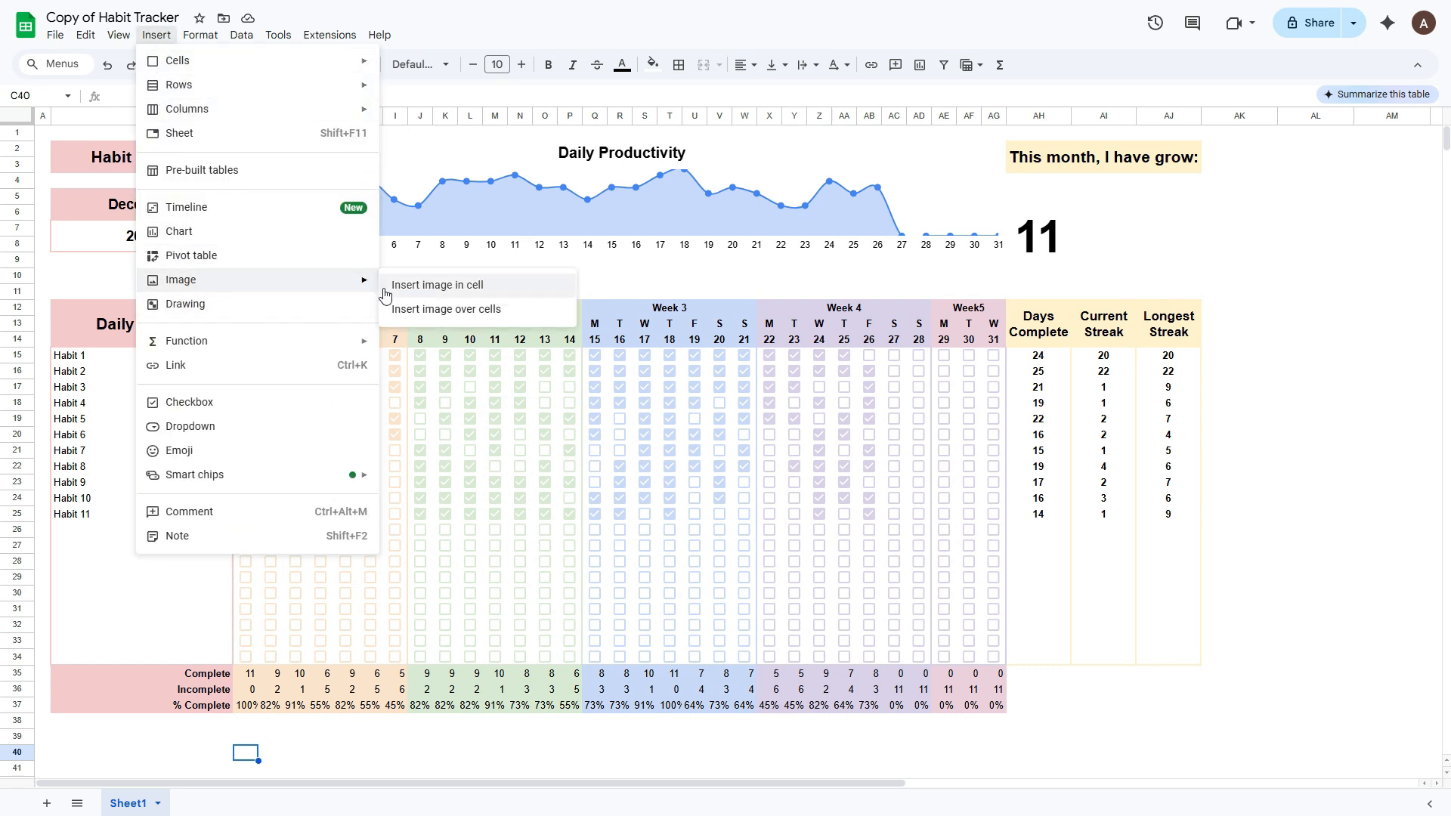
{"action": "left_click", "coordinate": [434, 289]}
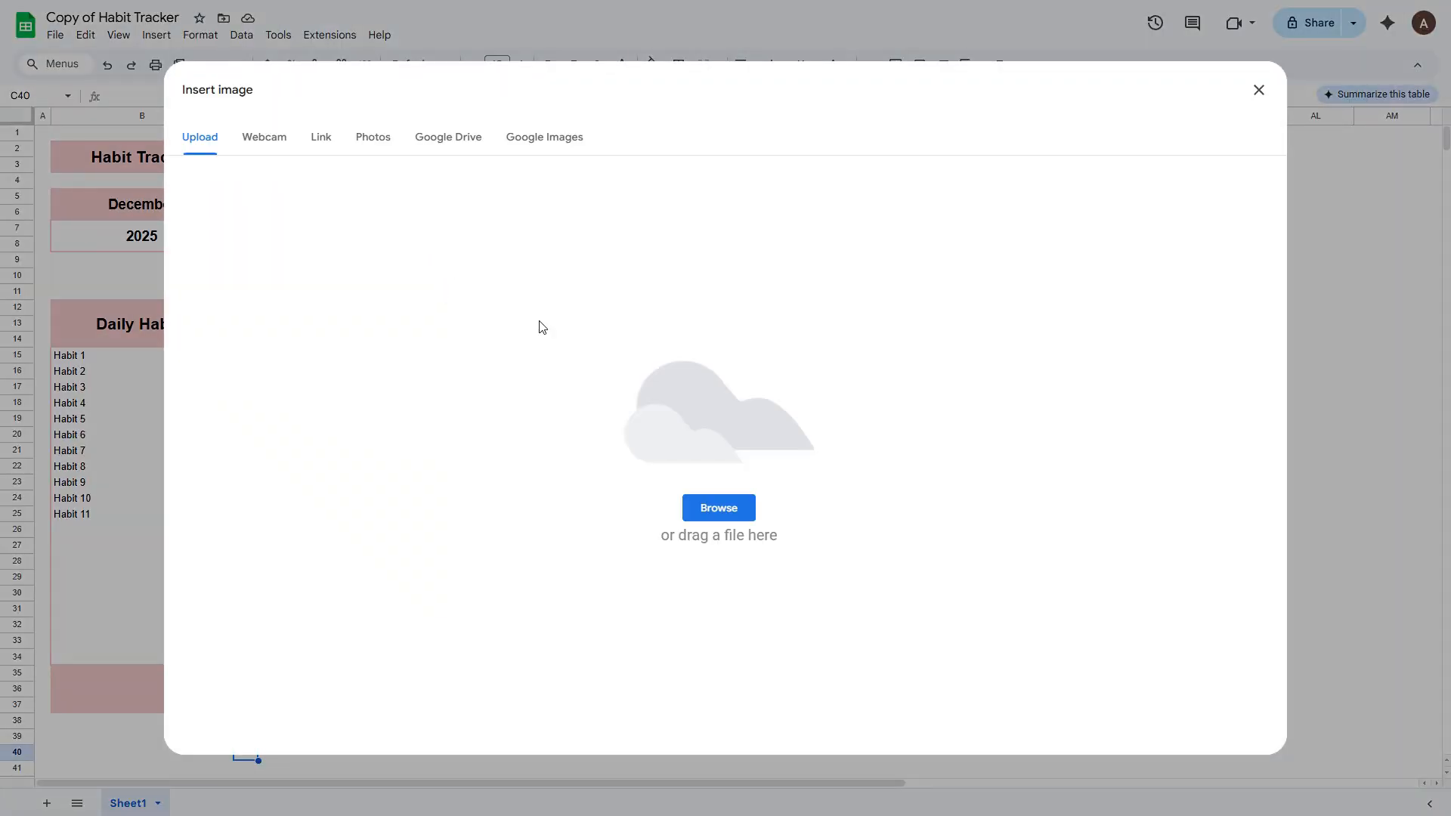
{"action": "left_click", "coordinate": [694, 501]}
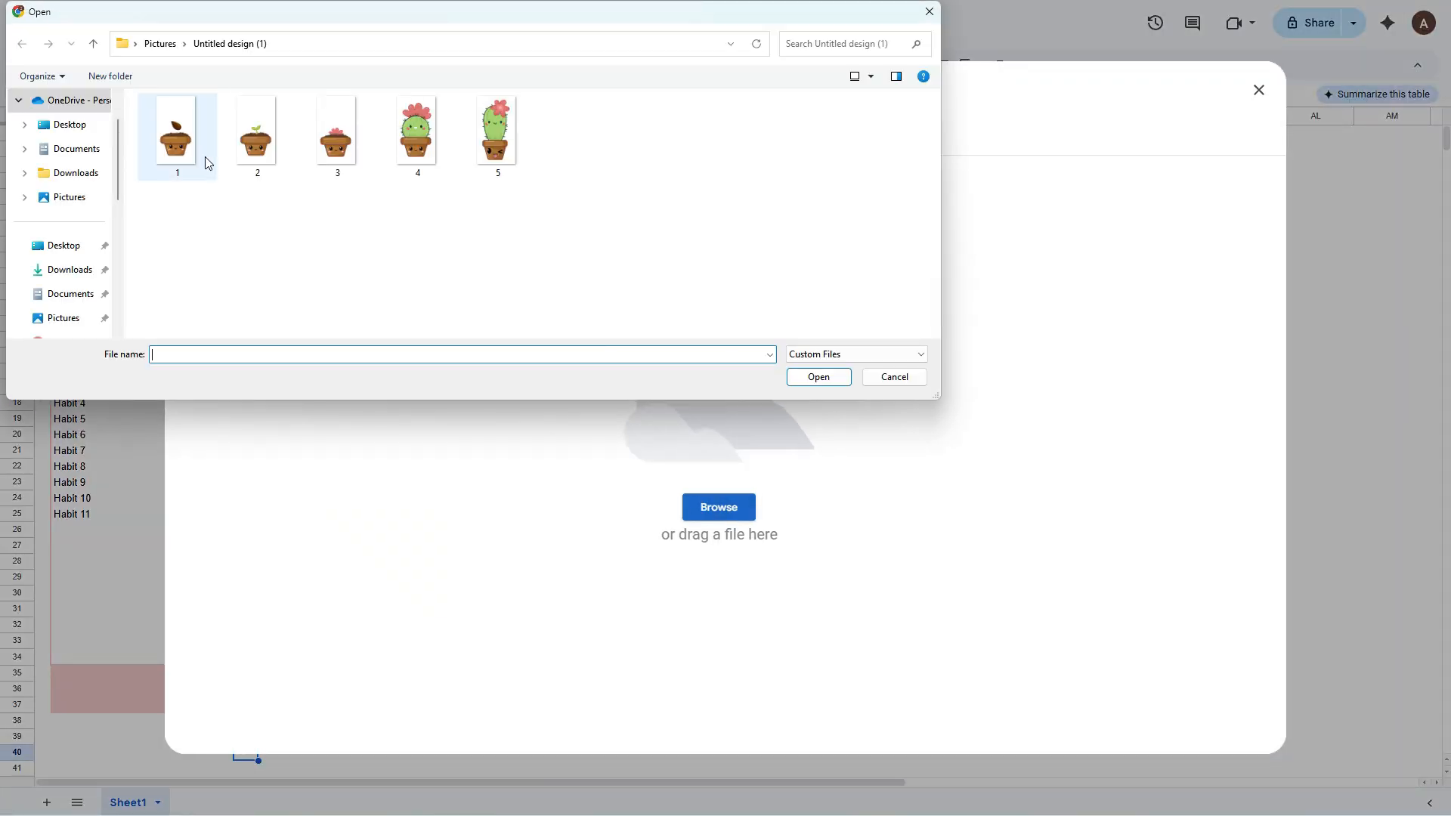
{"action": "left_click", "coordinate": [175, 143]}
{"action": "left_click", "coordinate": [831, 378]}
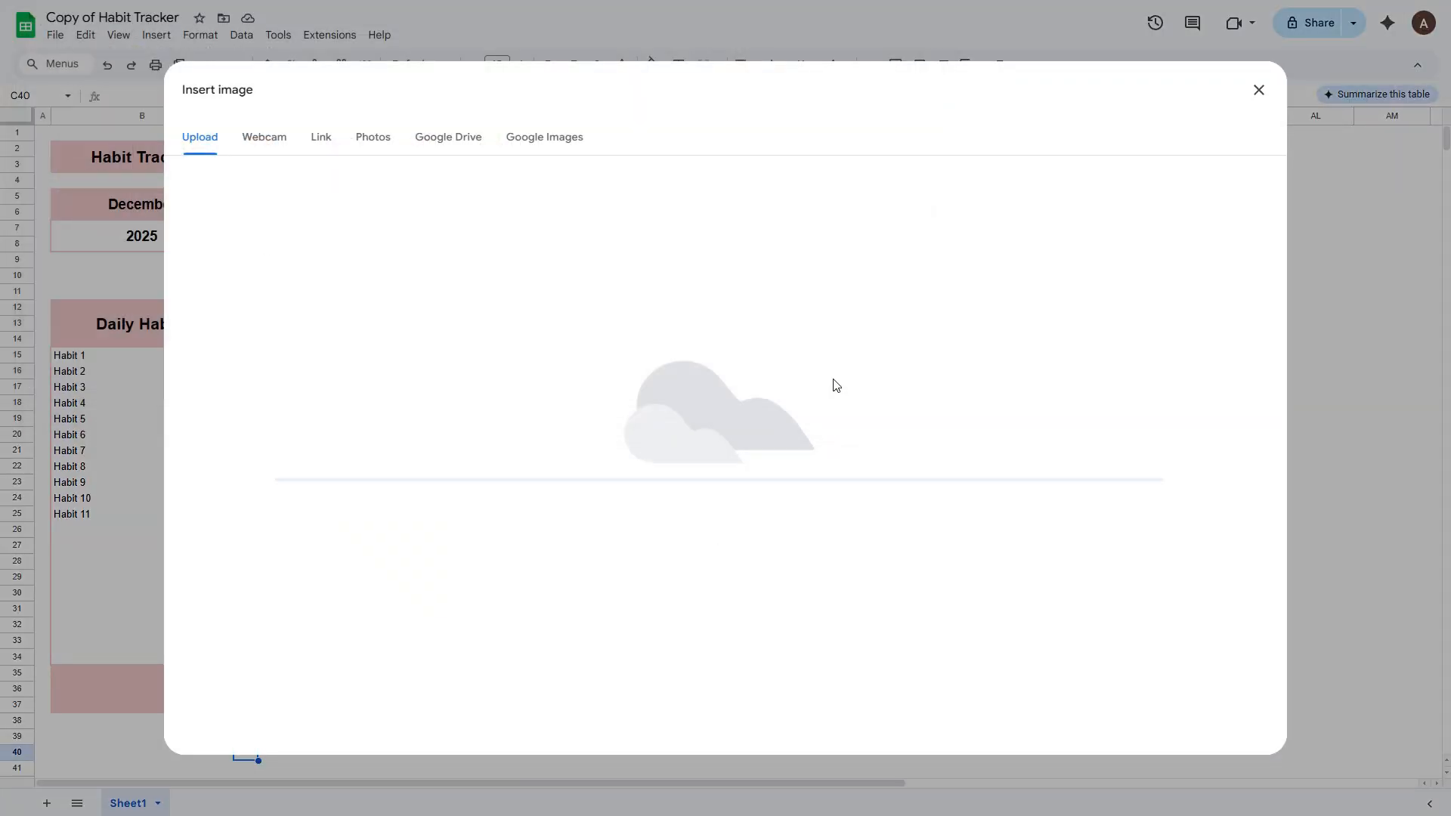
- Upload image 2, the seedling in its pot, into cell D40
{"action": "key", "text": "Right"}
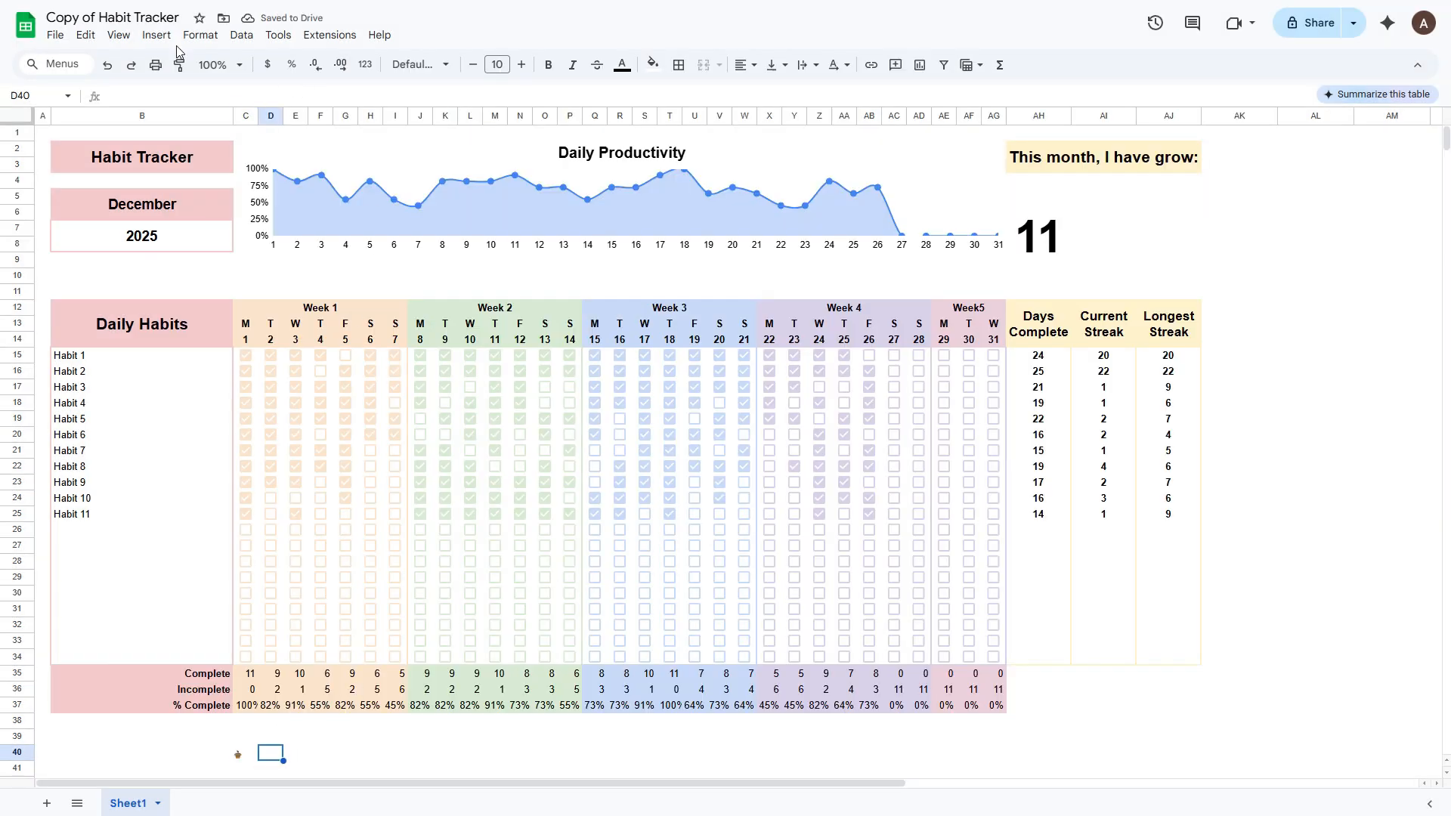
{"action": "left_click", "coordinate": [159, 36]}
{"action": "mouse_move", "coordinate": [207, 285]}
{"action": "left_click", "coordinate": [418, 289]}
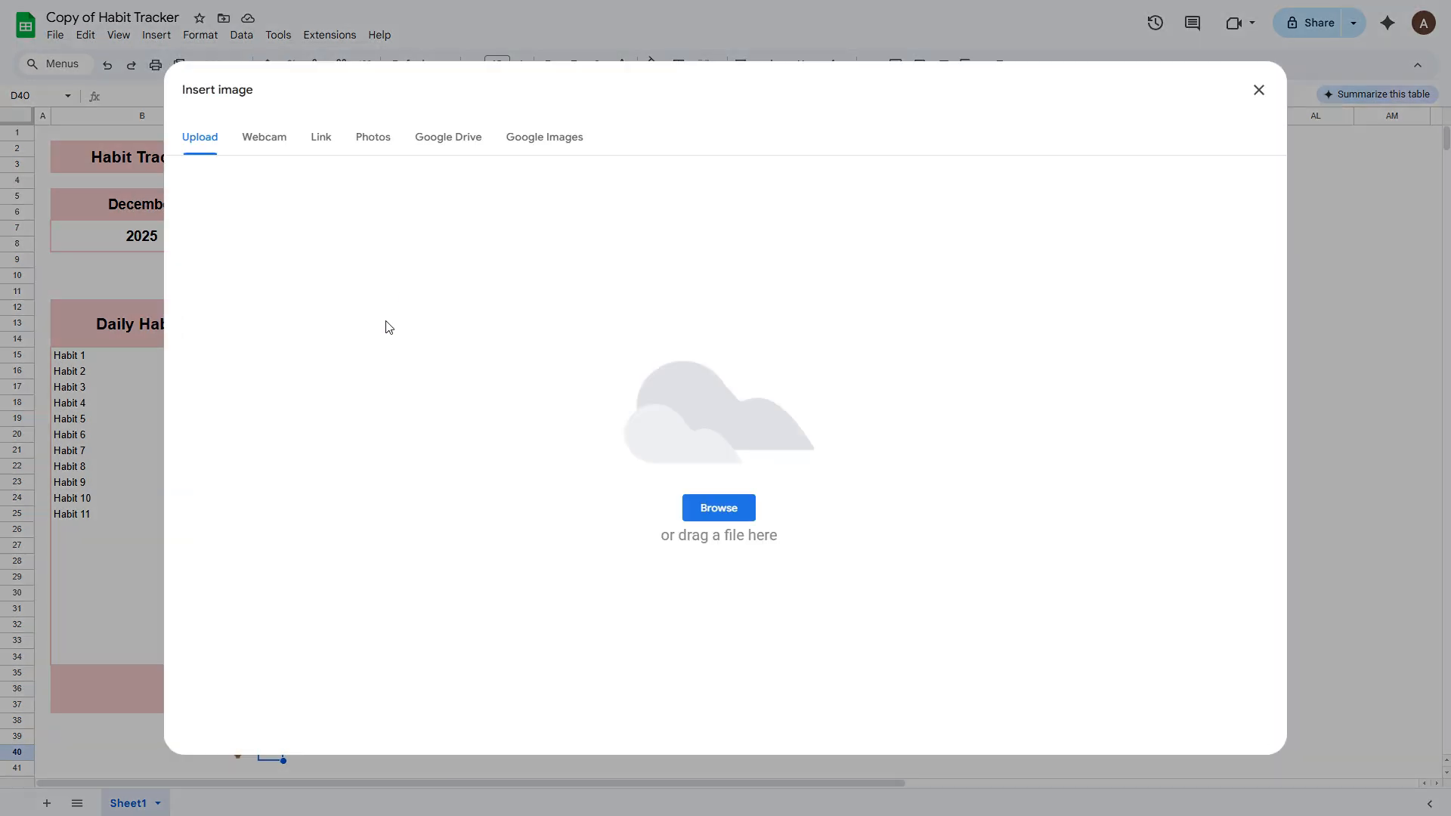
{"action": "left_click", "coordinate": [710, 519]}
{"action": "left_click", "coordinate": [257, 136]}
{"action": "left_click", "coordinate": [819, 376]}
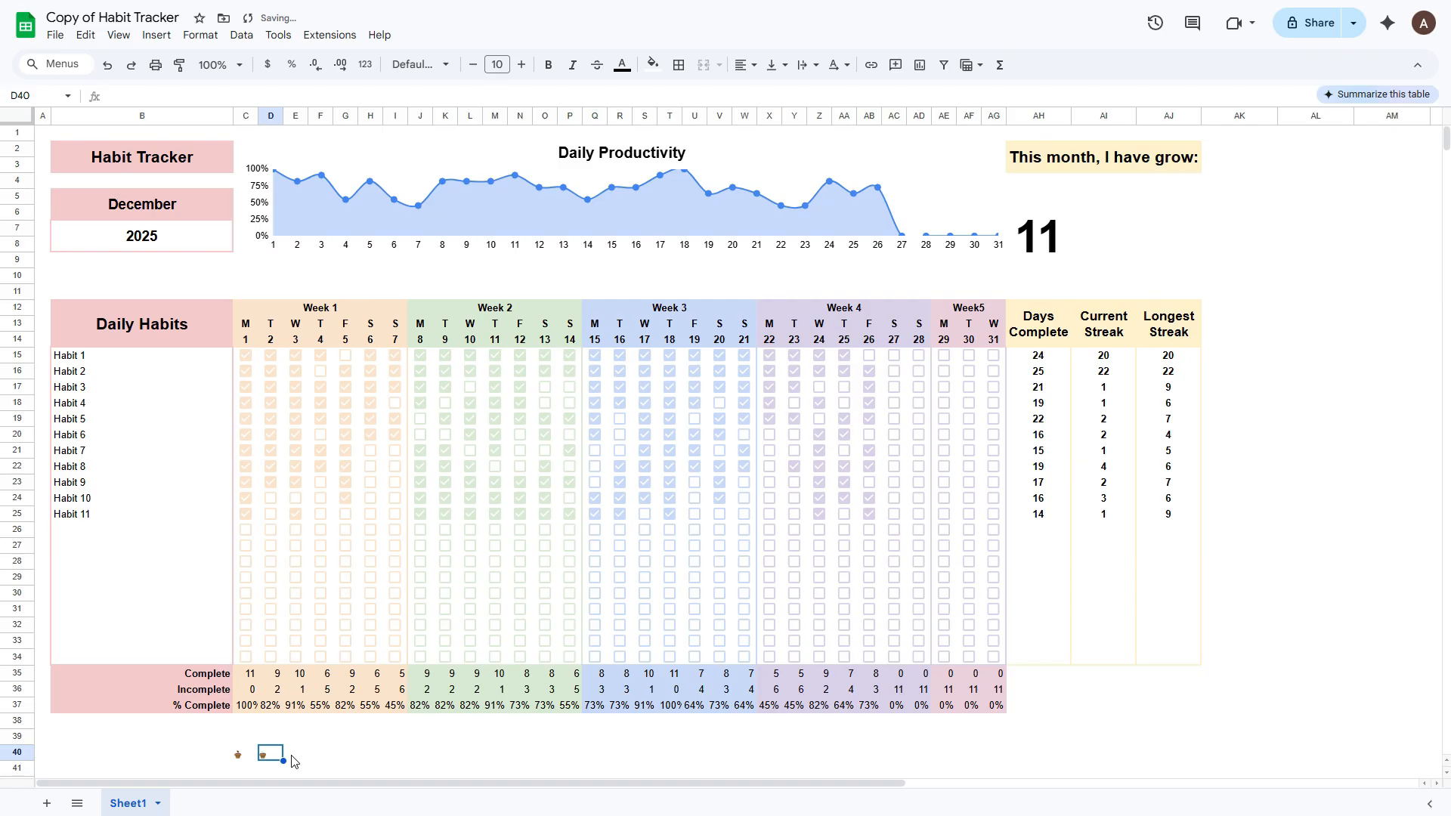
- Upload image 3, the pot with the small pink-flowered sprout, into cell E40
{"action": "key", "text": "Right"}
{"action": "left_click", "coordinate": [157, 36]}
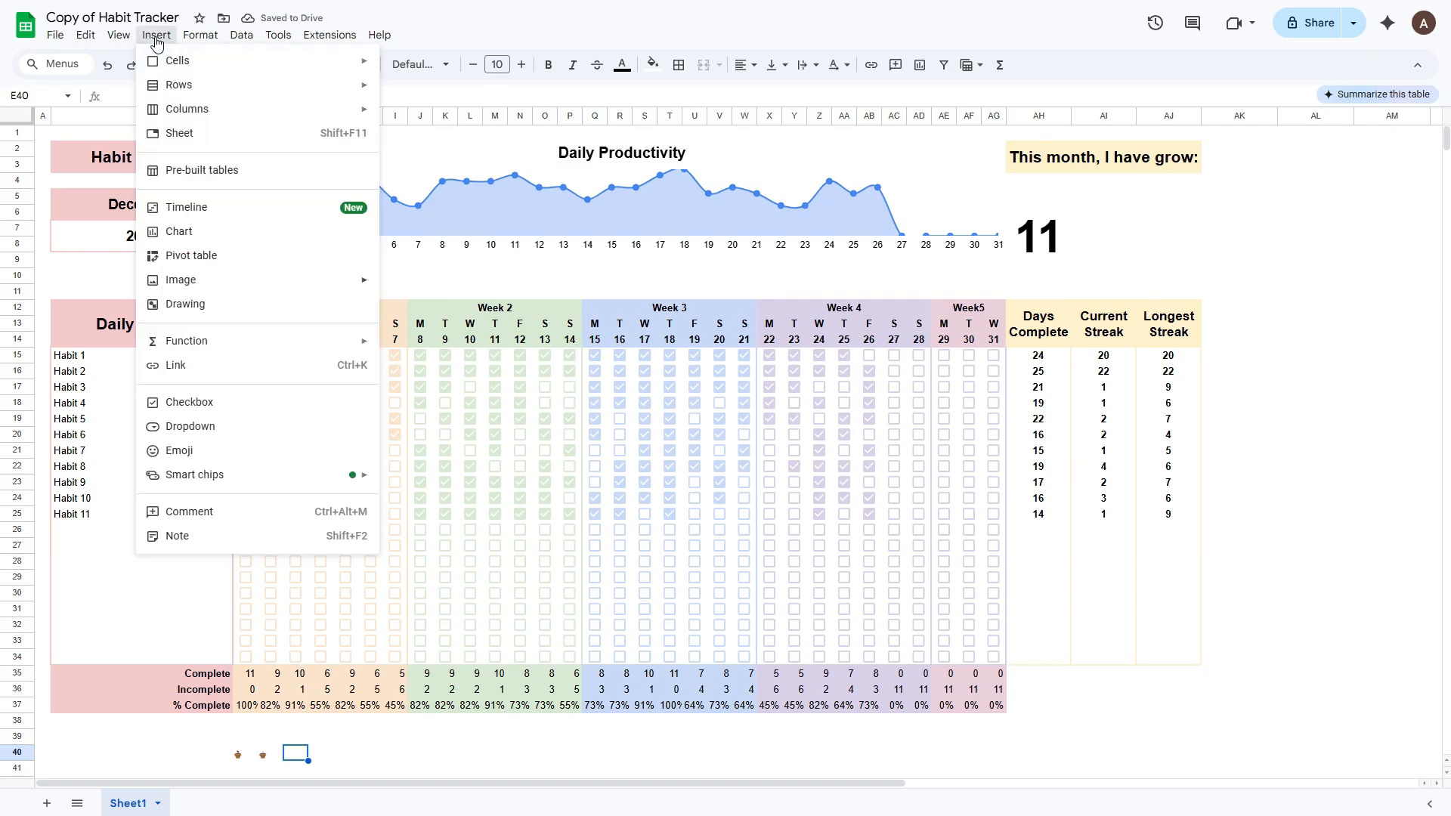
{"action": "mouse_move", "coordinate": [198, 284]}
{"action": "left_click", "coordinate": [427, 284]}
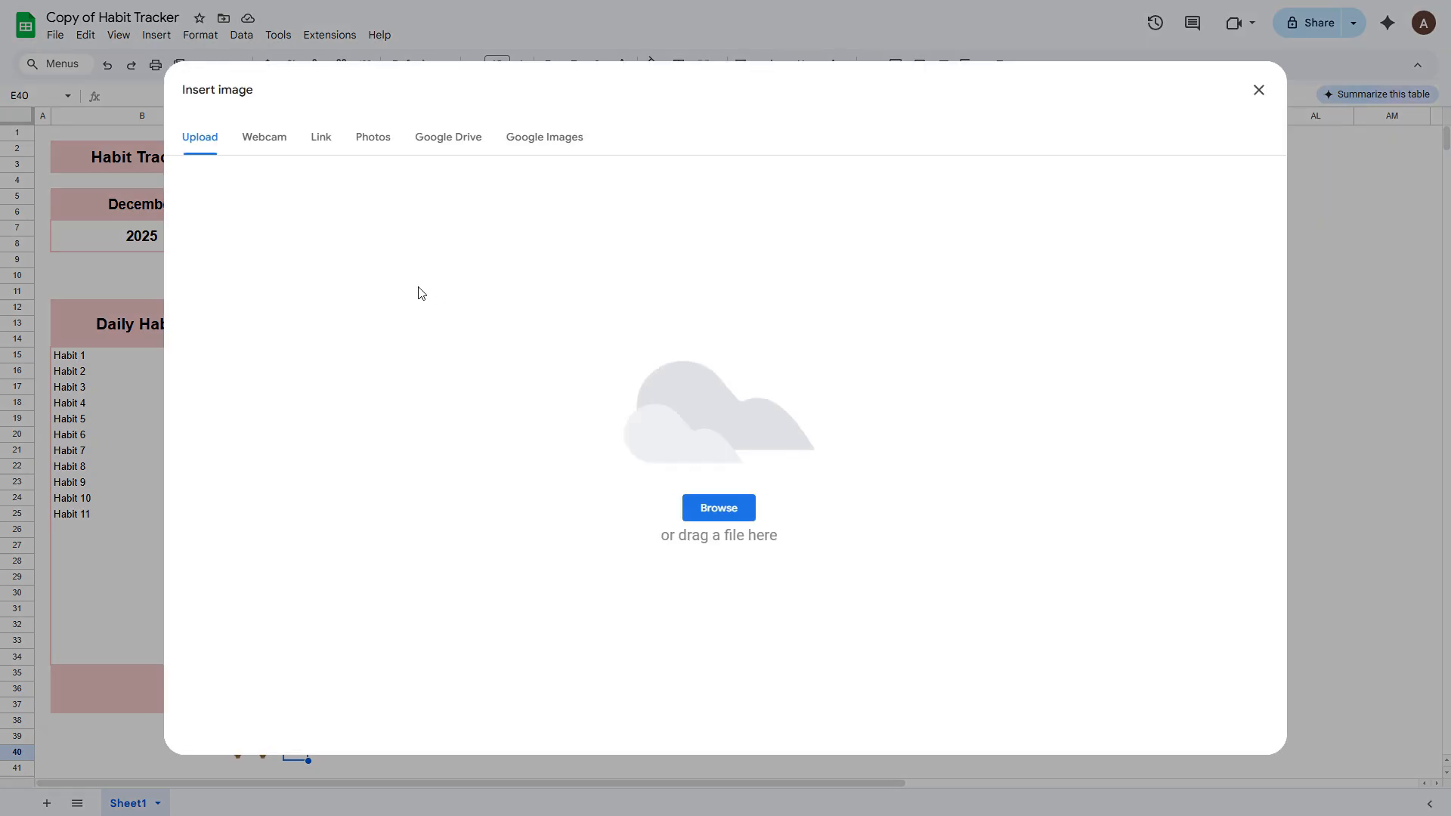
{"action": "left_click", "coordinate": [720, 507]}
{"action": "left_click", "coordinate": [334, 132]}
{"action": "left_click", "coordinate": [818, 376]}
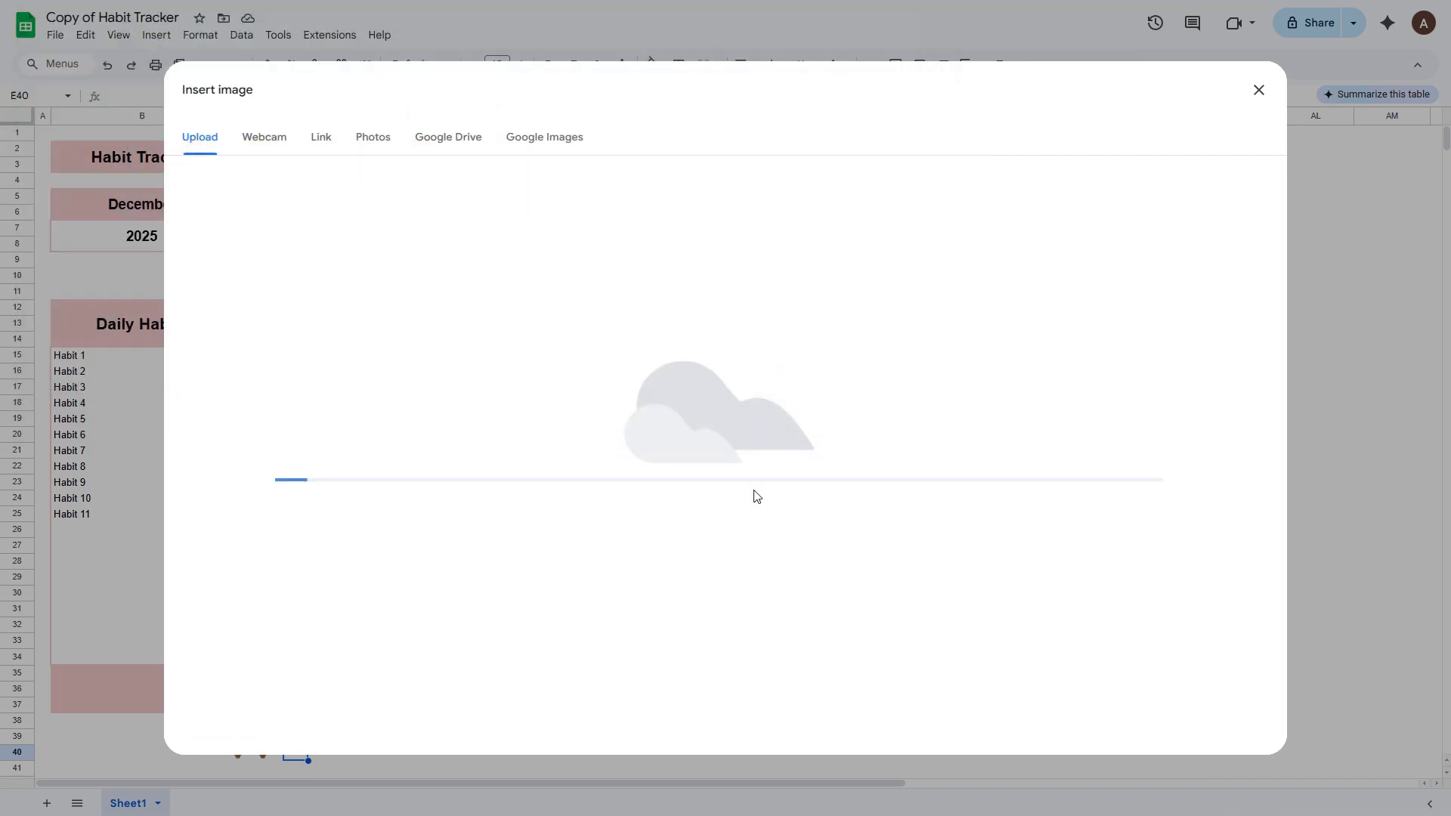
- Upload image 4, the shorter cactus with pink flowers, into cell F40
{"action": "key", "text": "Right"}
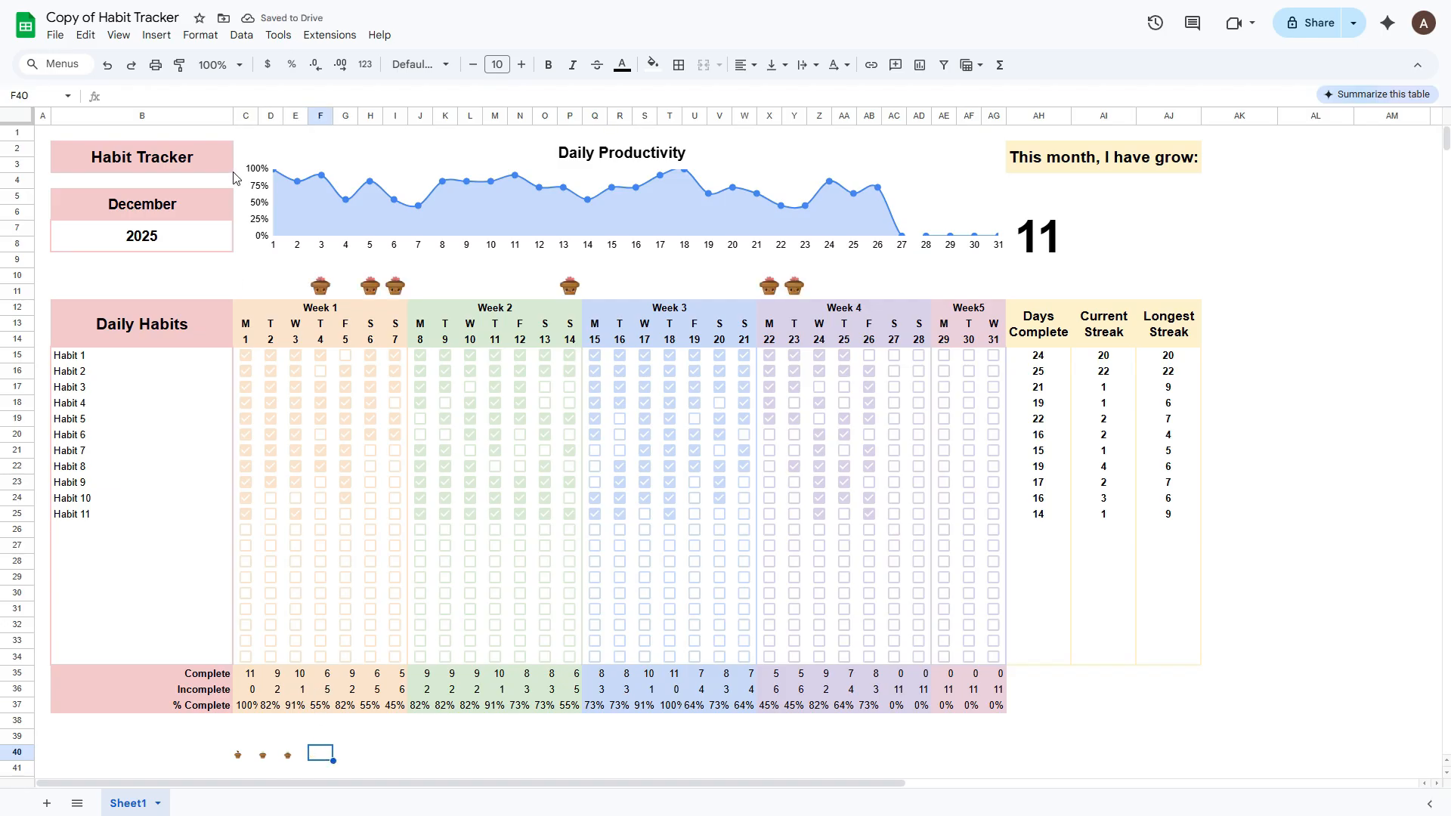
{"action": "left_click", "coordinate": [150, 37]}
{"action": "mouse_move", "coordinate": [198, 280]}
{"action": "left_click", "coordinate": [442, 304]}
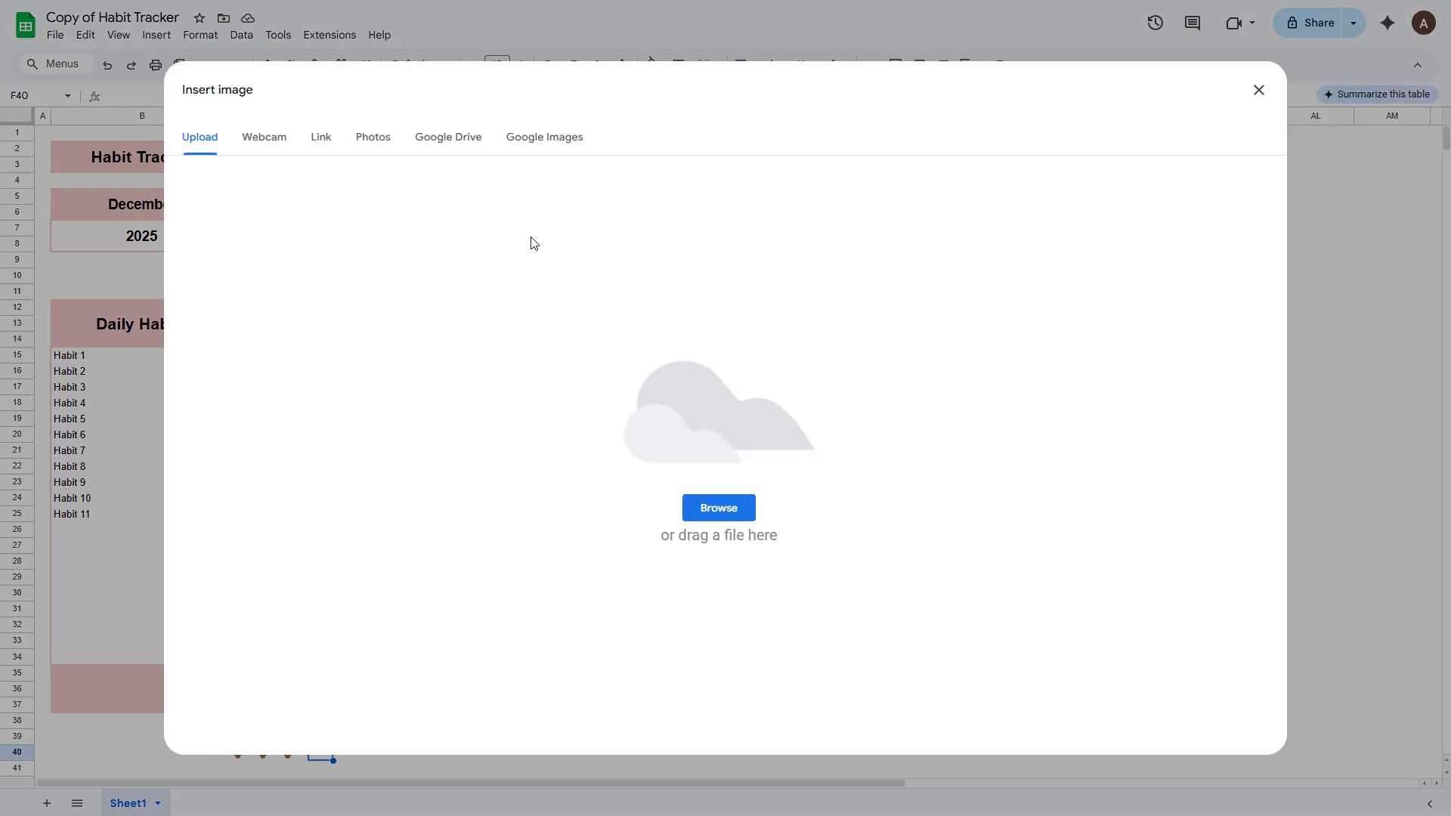
{"action": "left_click", "coordinate": [686, 500]}
{"action": "left_click", "coordinate": [417, 132]}
{"action": "left_click", "coordinate": [805, 375]}
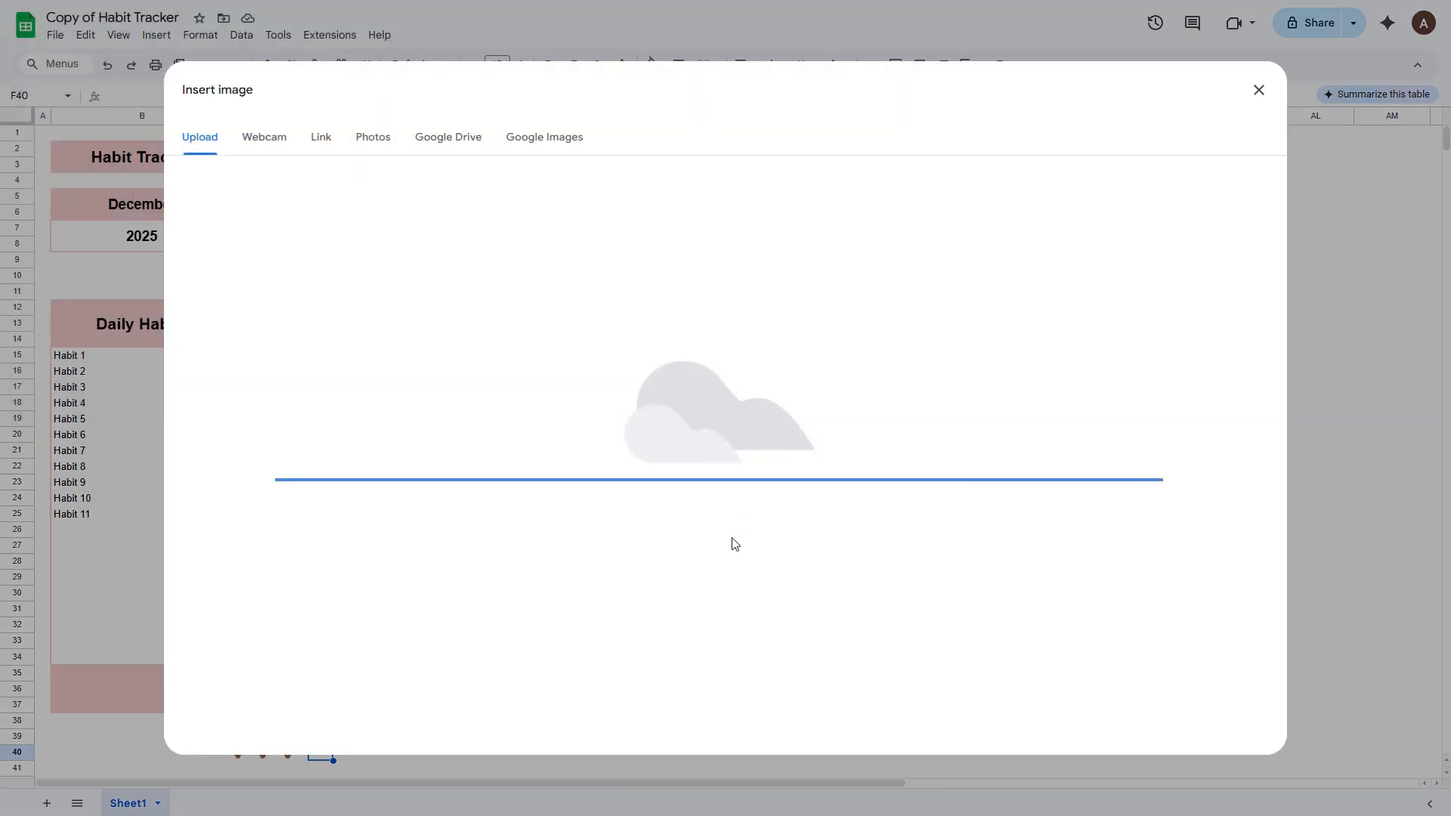
- Upload image 5, the tall fully grown flowering cactus, into cell G40
{"action": "key", "text": "Right"}
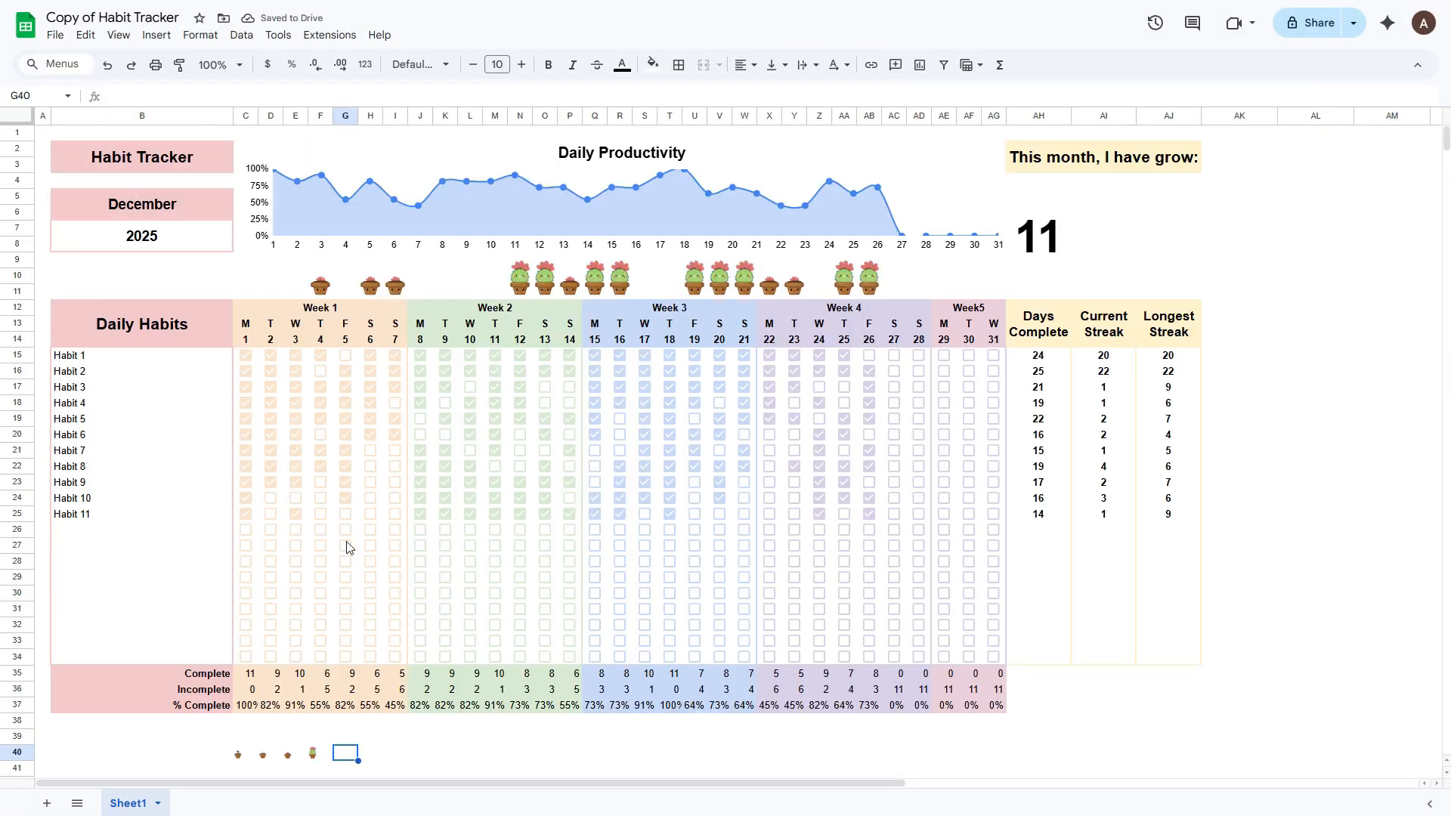
{"action": "left_click", "coordinate": [146, 36]}
{"action": "mouse_move", "coordinate": [197, 279]}
{"action": "left_click", "coordinate": [457, 283]}
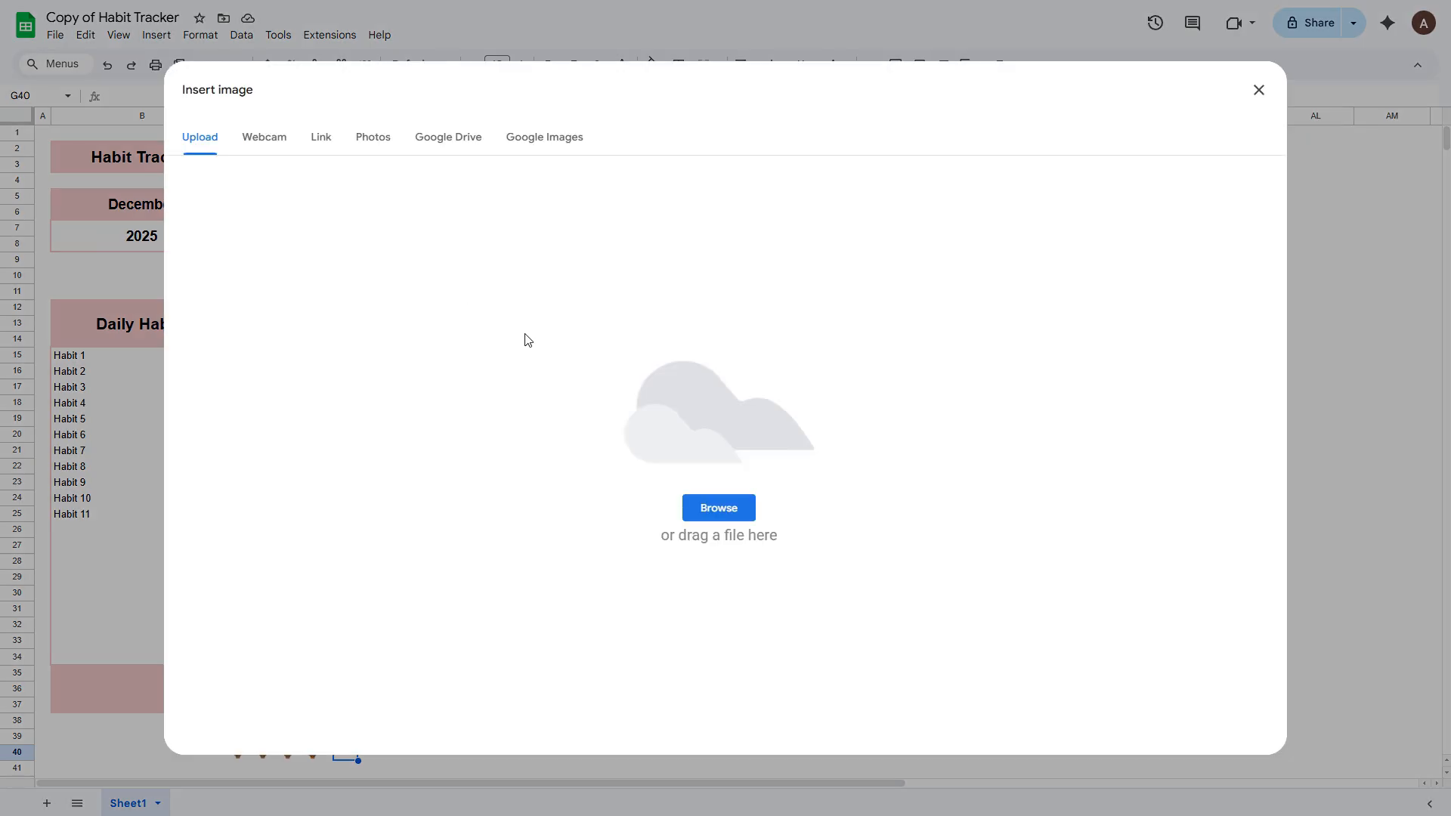
{"action": "left_click", "coordinate": [719, 507]}
{"action": "left_click", "coordinate": [495, 135]}
{"action": "left_click", "coordinate": [816, 375]}
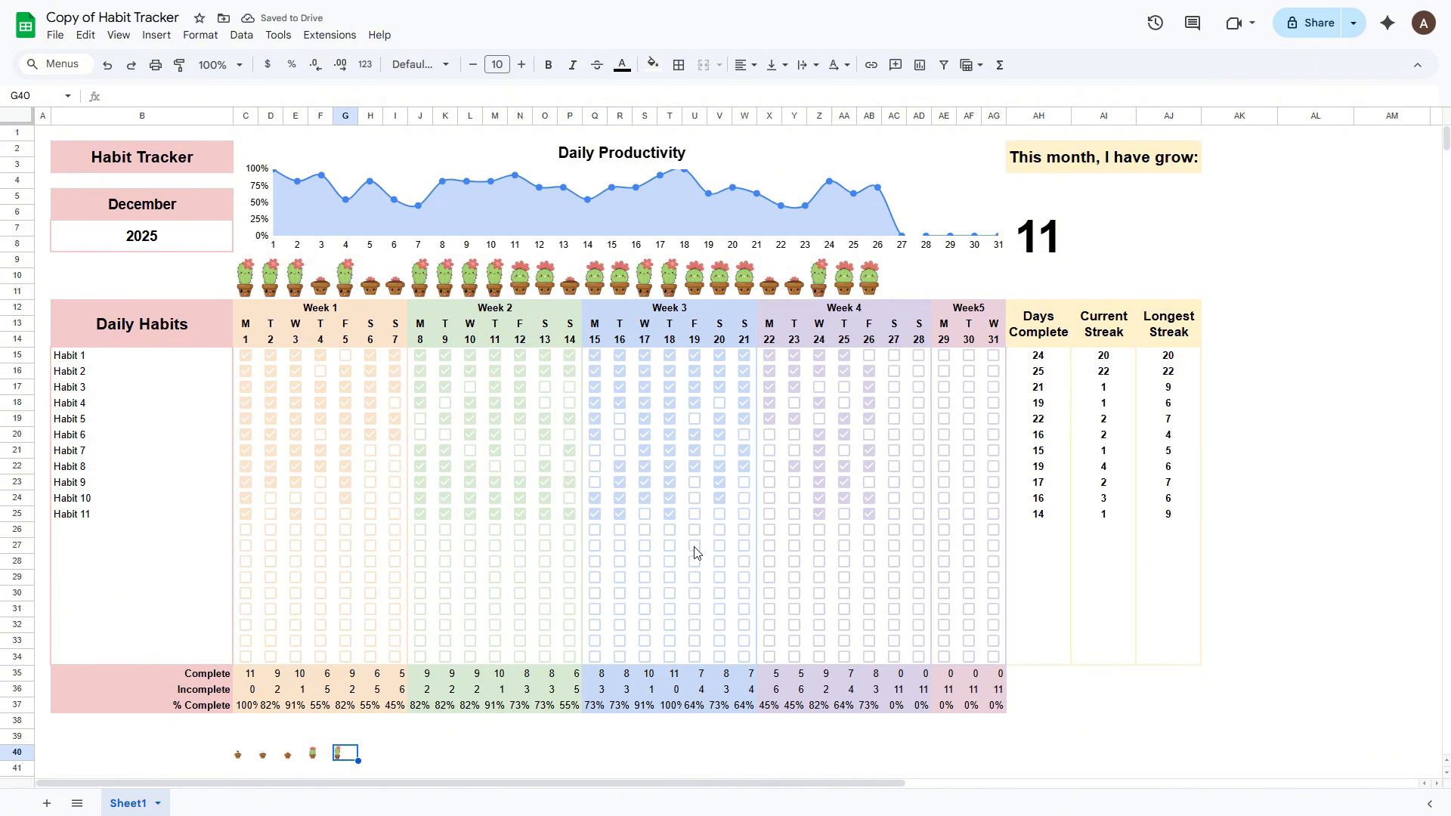
- Insert image 5 into the merged cell AI5:AJ10 beside the monthly count under "This month, I have grow:"
{"action": "left_click", "coordinate": [1163, 227]}
{"action": "left_click", "coordinate": [156, 35]}
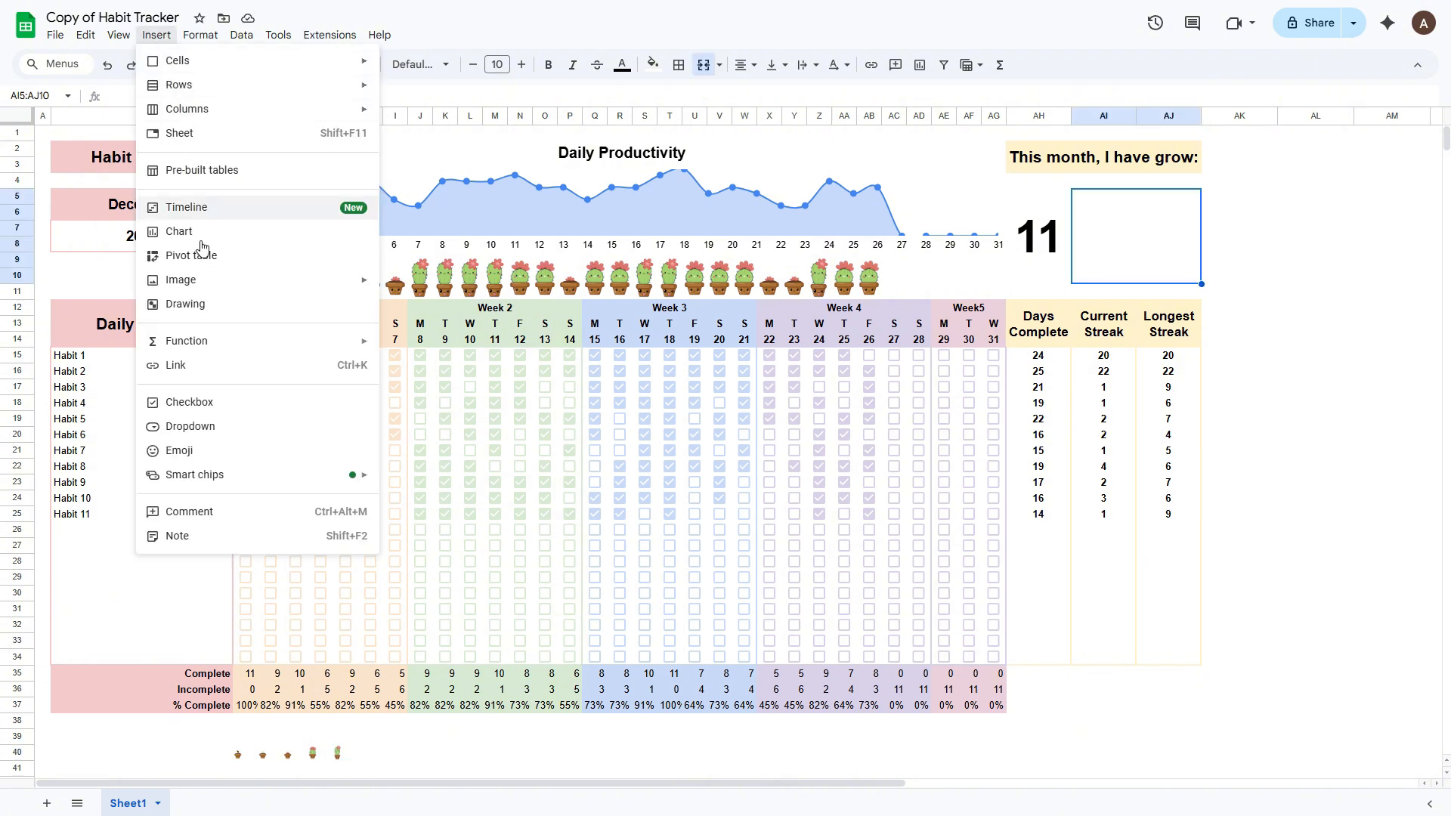
{"action": "mouse_move", "coordinate": [313, 284]}
{"action": "left_click", "coordinate": [442, 286]}
{"action": "left_click", "coordinate": [719, 507]}
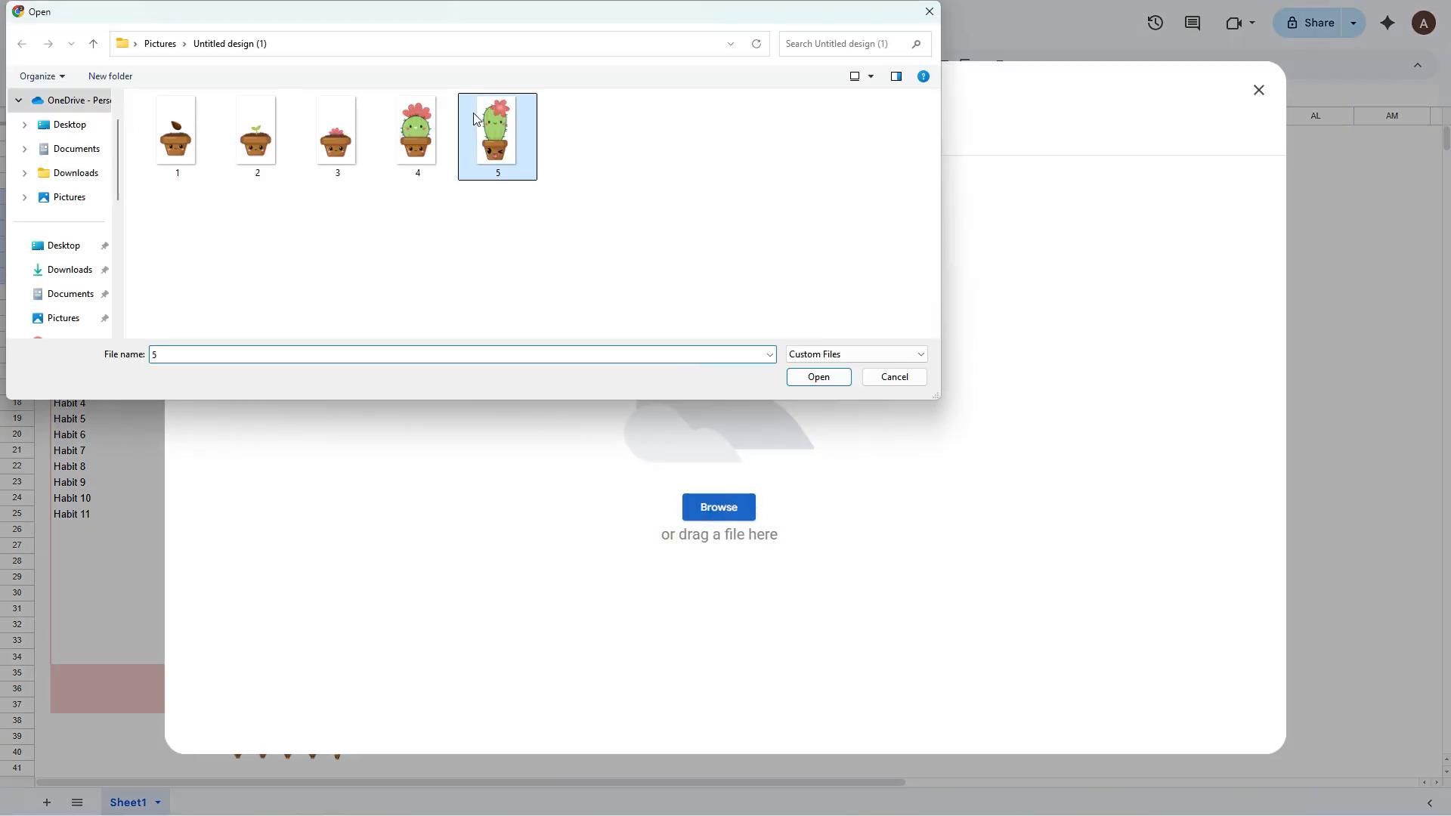
{"action": "left_click", "coordinate": [812, 374]}
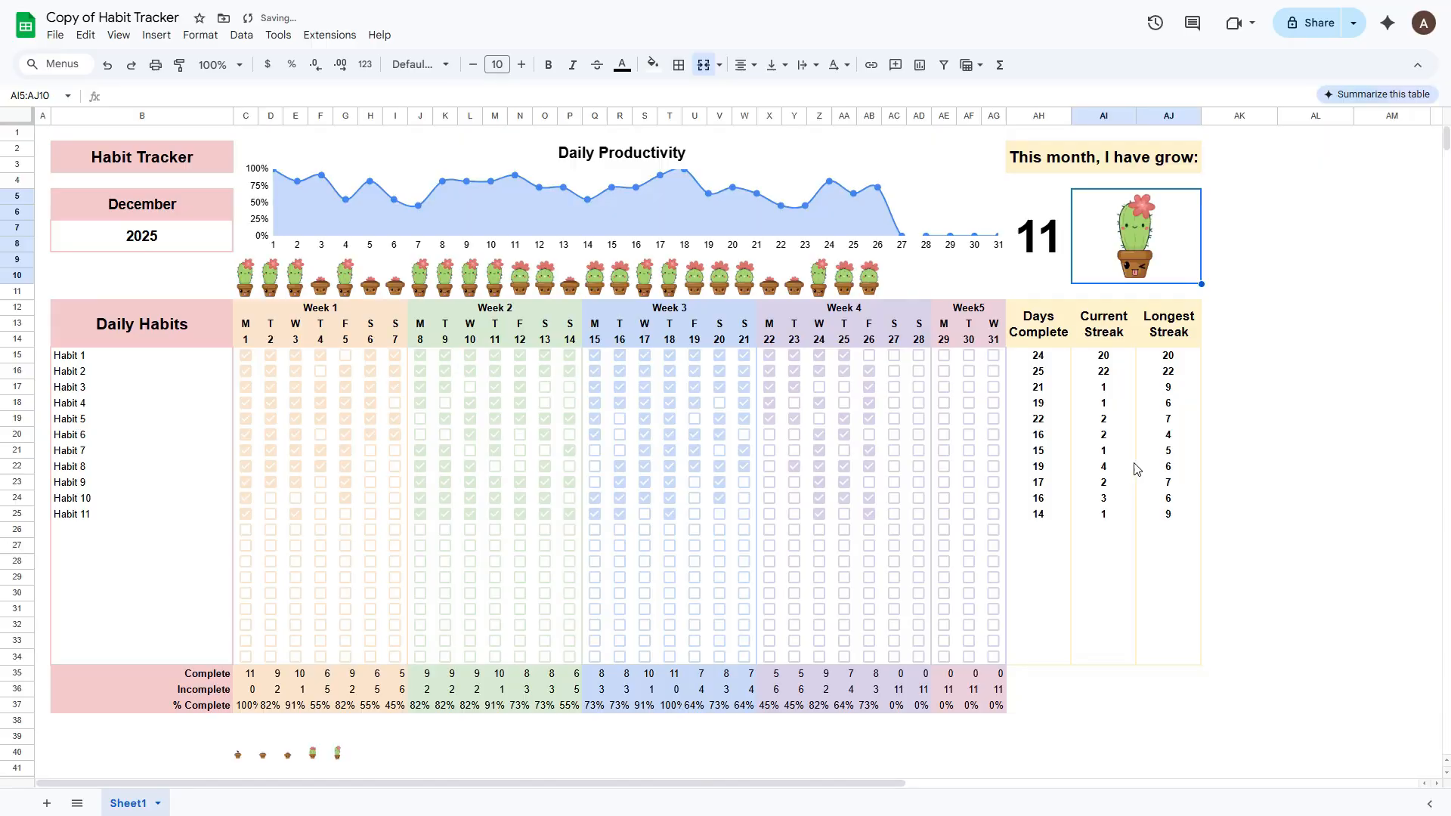
{"action": "left_click", "coordinate": [1287, 437]}
{"action": "left_click", "coordinate": [1163, 264]}
{"action": "left_click", "coordinate": [1303, 260]}
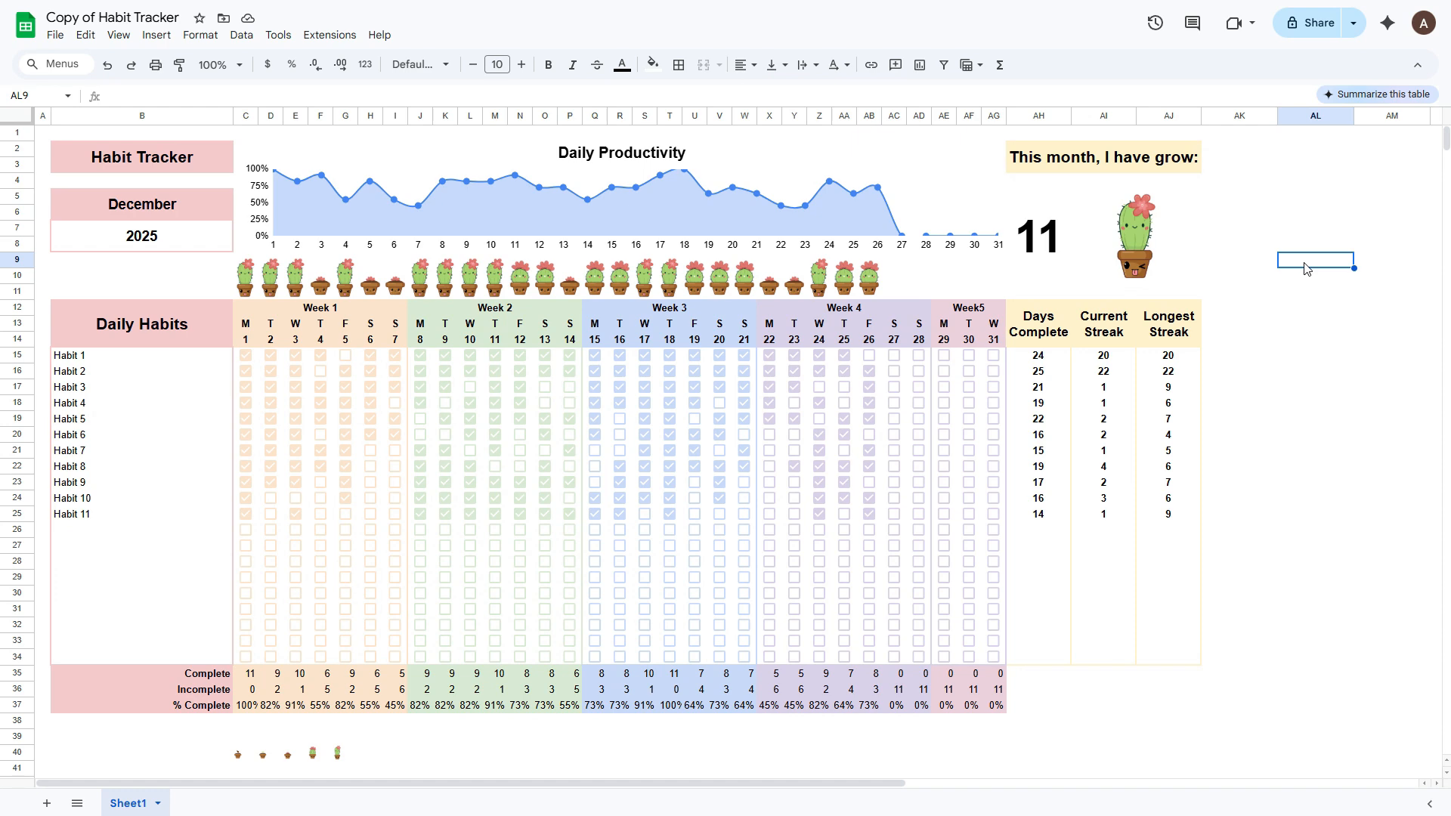
- Hide row 40, which holds the five growth-stage source images
{"action": "right_click", "coordinate": [17, 752]}
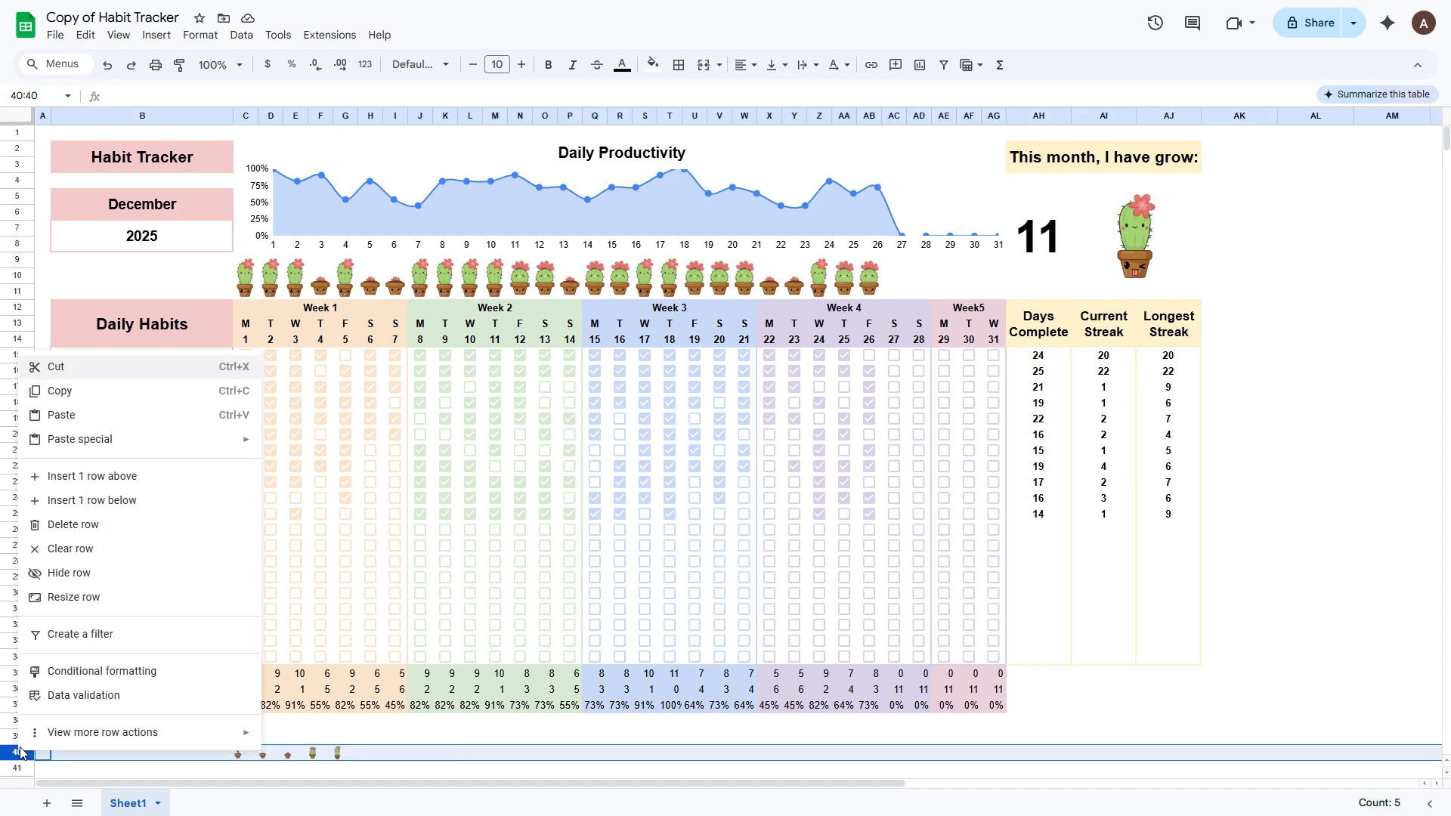
{"action": "left_click", "coordinate": [64, 585]}
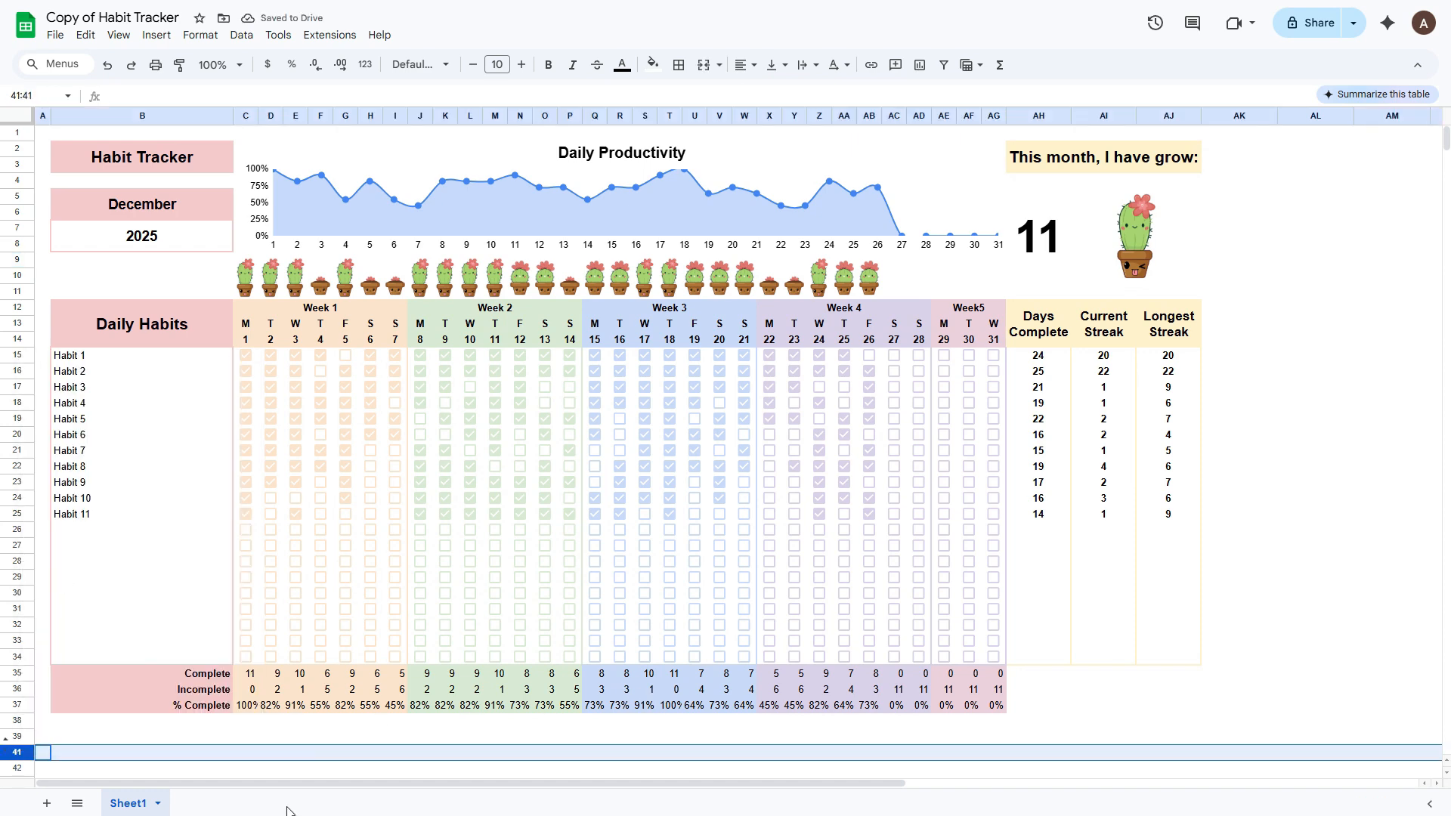